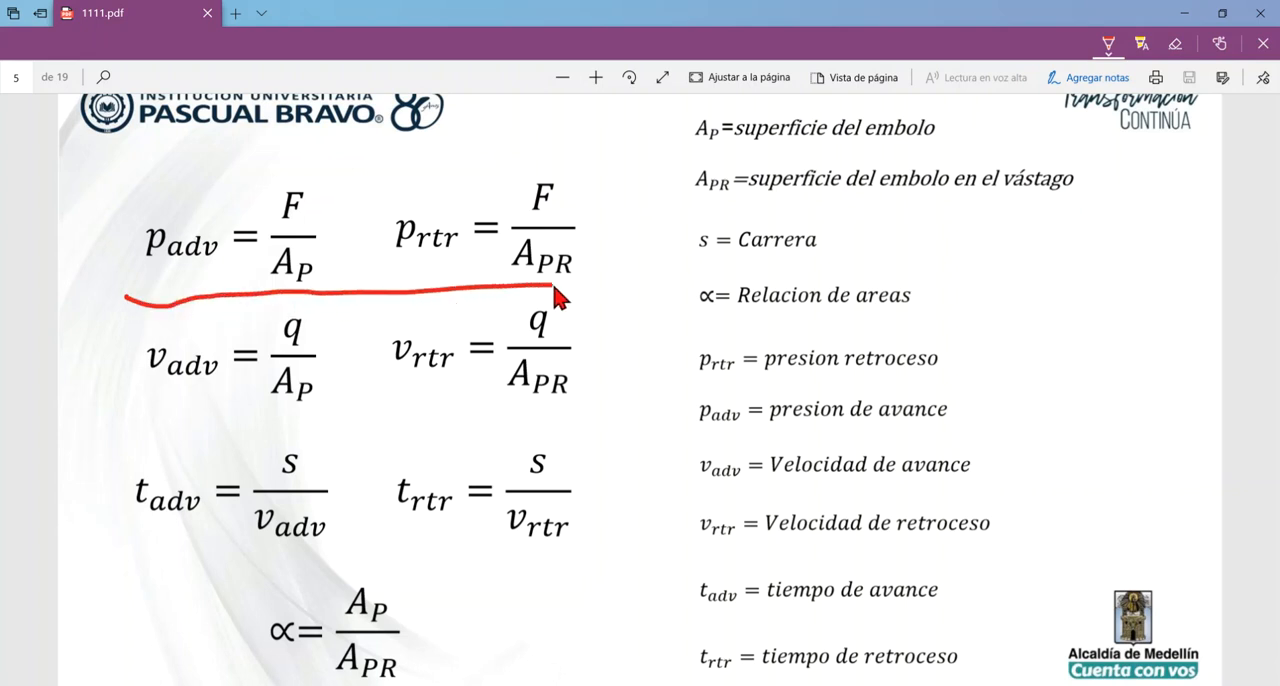
Outline the advance and return pressure formulas in red ink, link their F numerators with an arc, and box the two velocity formulas
{"action": "left_click_drag", "start_coordinate": [118, 150], "coordinate": [597, 128]}
{"action": "left_click_drag", "start_coordinate": [106, 148], "coordinate": [127, 265]}
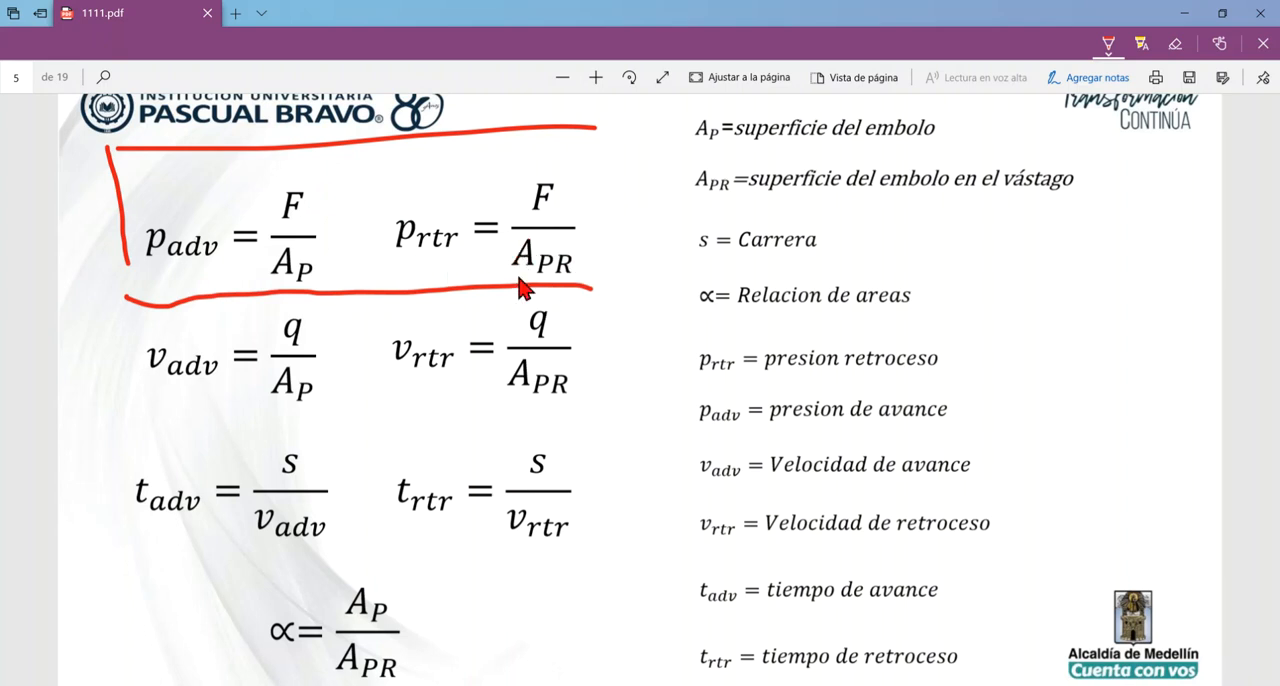
{"action": "mouse_move", "coordinate": [305, 199]}
{"action": "left_mouse_down"}
{"action": "mouse_move", "coordinate": [423, 171]}
{"action": "mouse_move", "coordinate": [484, 193]}
{"action": "left_mouse_up"}
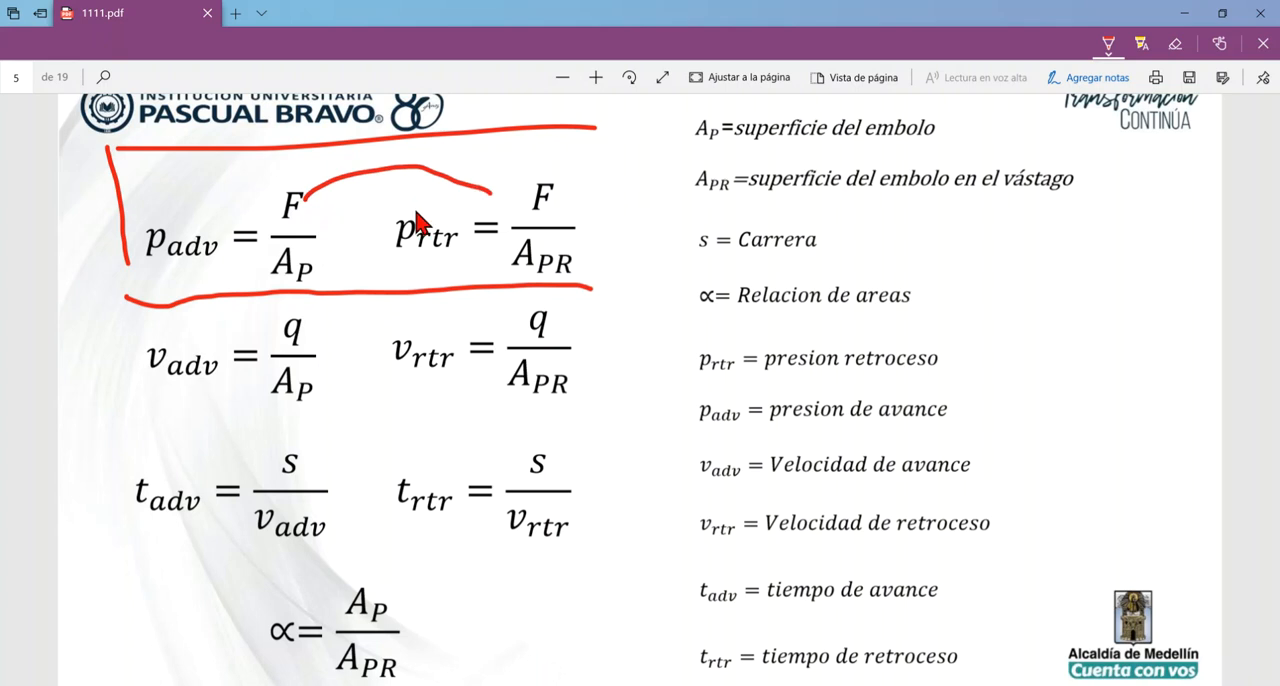
{"action": "mouse_move", "coordinate": [134, 300]}
{"action": "left_mouse_down"}
{"action": "mouse_move", "coordinate": [137, 394]}
{"action": "mouse_move", "coordinate": [195, 445]}
{"action": "mouse_move", "coordinate": [460, 425]}
{"action": "mouse_move", "coordinate": [587, 437]}
{"action": "mouse_move", "coordinate": [576, 296]}
{"action": "left_mouse_up"}
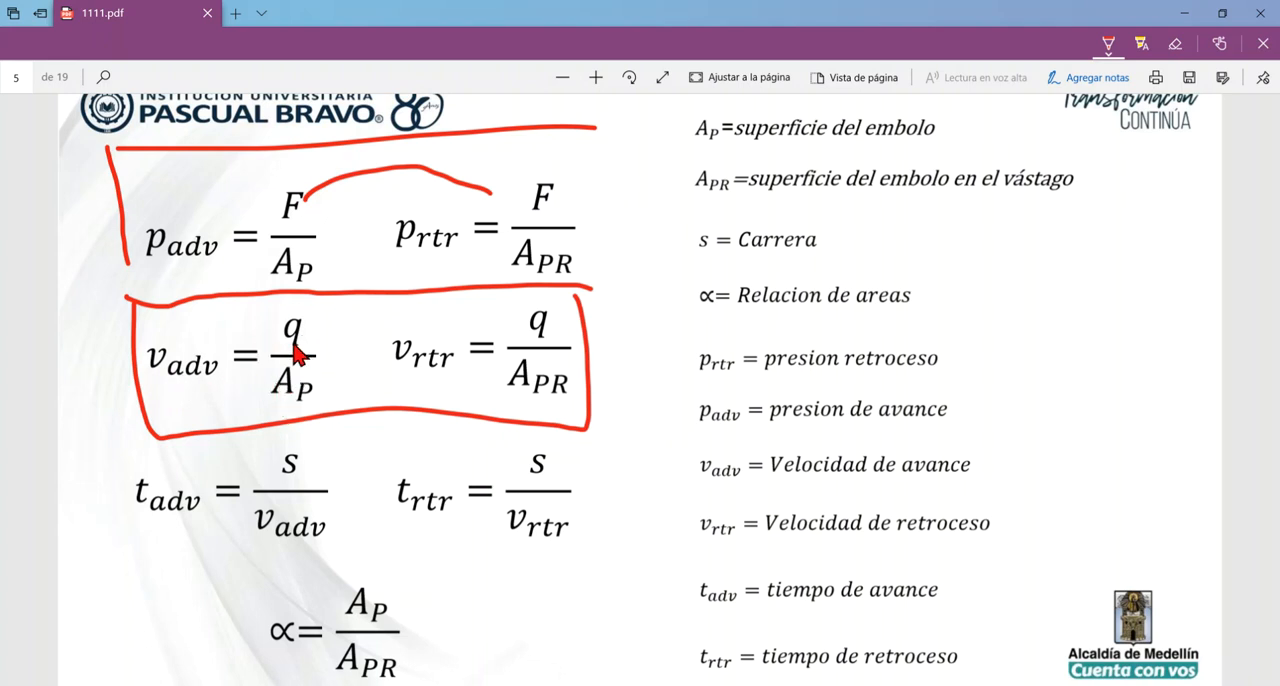
Mark up the time formulas with a box, circles around s and v_adv and an arrow from the velocity row, then box the area ratio
{"action": "mouse_move", "coordinate": [148, 440]}
{"action": "left_mouse_down"}
{"action": "mouse_move", "coordinate": [126, 500]}
{"action": "mouse_move", "coordinate": [151, 569]}
{"action": "mouse_move", "coordinate": [303, 571]}
{"action": "mouse_move", "coordinate": [591, 560]}
{"action": "mouse_move", "coordinate": [580, 436]}
{"action": "left_mouse_up"}
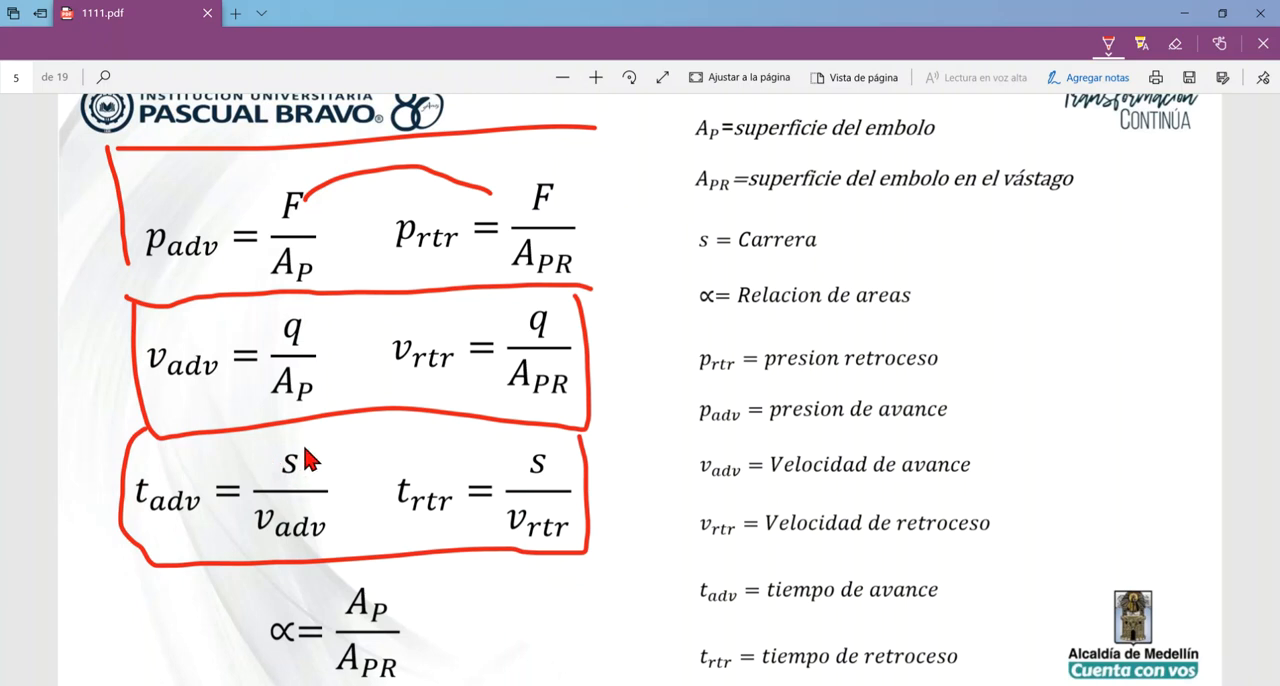
{"action": "mouse_move", "coordinate": [270, 470]}
{"action": "left_mouse_down"}
{"action": "mouse_move", "coordinate": [303, 451]}
{"action": "mouse_move", "coordinate": [305, 490]}
{"action": "mouse_move", "coordinate": [276, 472]}
{"action": "mouse_move", "coordinate": [250, 528]}
{"action": "mouse_move", "coordinate": [288, 577]}
{"action": "mouse_move", "coordinate": [342, 550]}
{"action": "mouse_move", "coordinate": [322, 487]}
{"action": "left_mouse_up"}
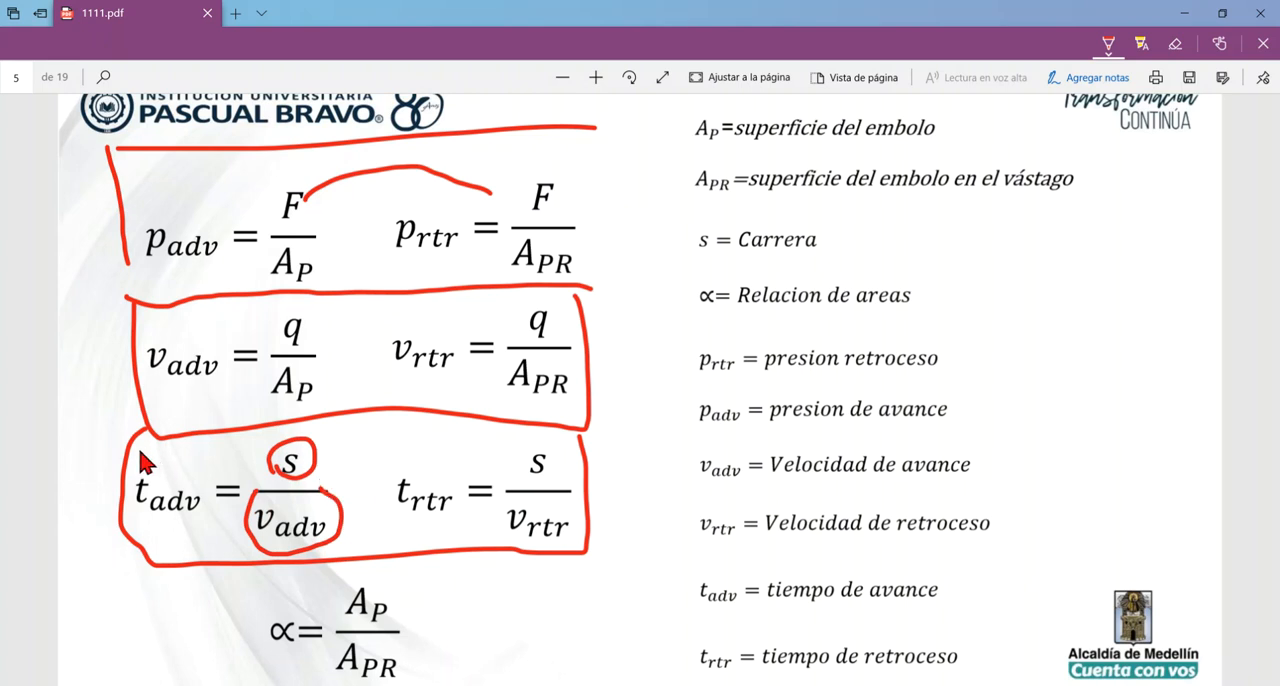
{"action": "mouse_move", "coordinate": [128, 388]}
{"action": "left_mouse_down"}
{"action": "mouse_move", "coordinate": [94, 463]}
{"action": "mouse_move", "coordinate": [103, 452]}
{"action": "left_mouse_up"}
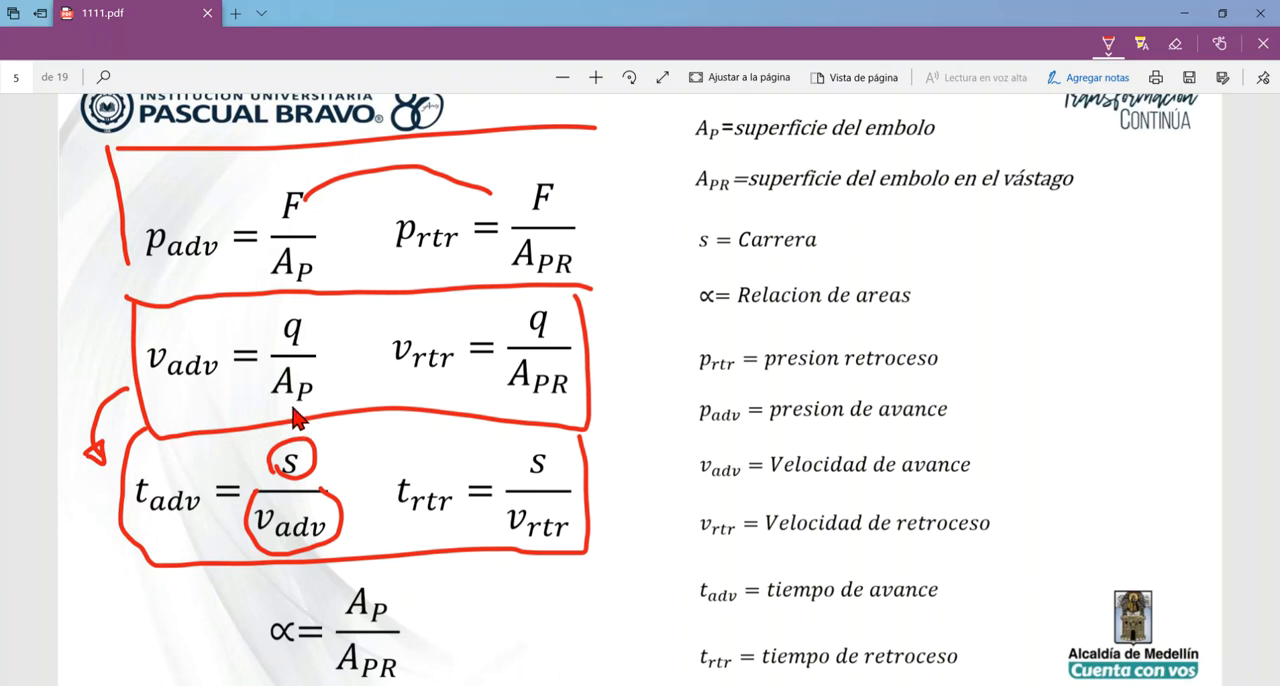
{"action": "mouse_move", "coordinate": [261, 671]}
{"action": "left_mouse_down"}
{"action": "mouse_move", "coordinate": [280, 578]}
{"action": "mouse_move", "coordinate": [418, 592]}
{"action": "mouse_move", "coordinate": [430, 667]}
{"action": "left_mouse_up"}
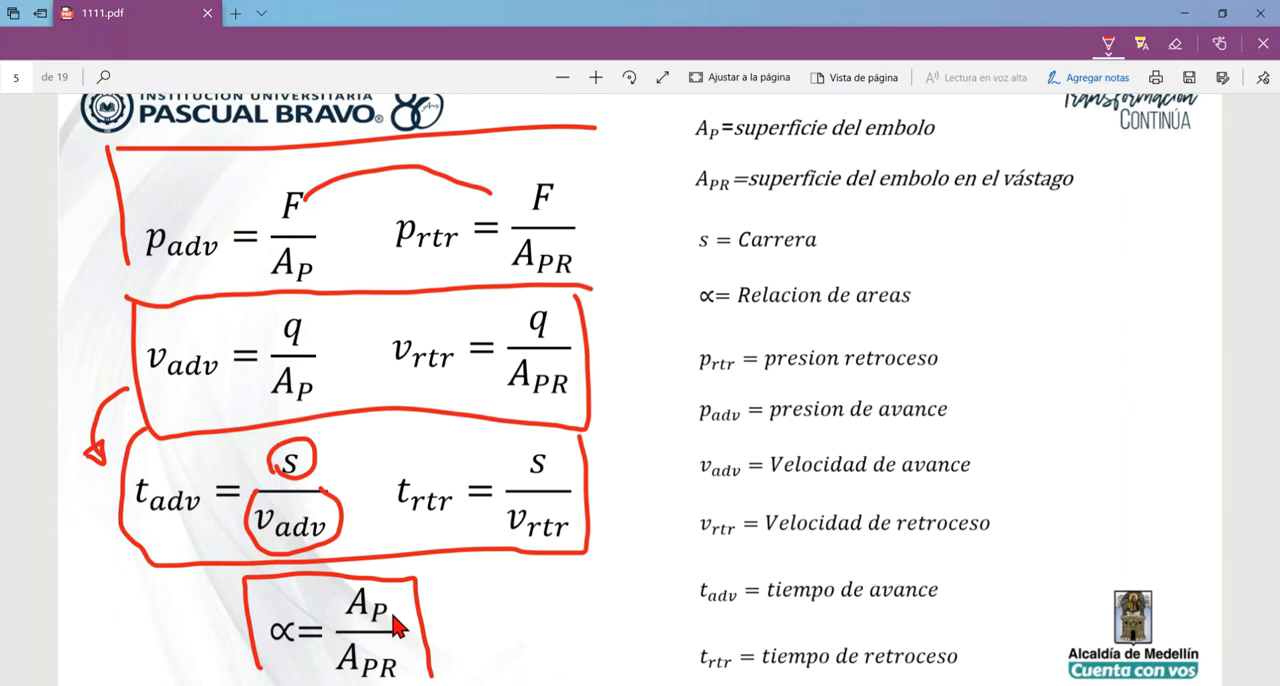
View the hydraulic circuit diagram on page 6 of the PDF and switch to FluidSIM-H
{"action": "scroll", "coordinate": [424, 574], "scroll_direction": "down", "scroll_amount": 4}
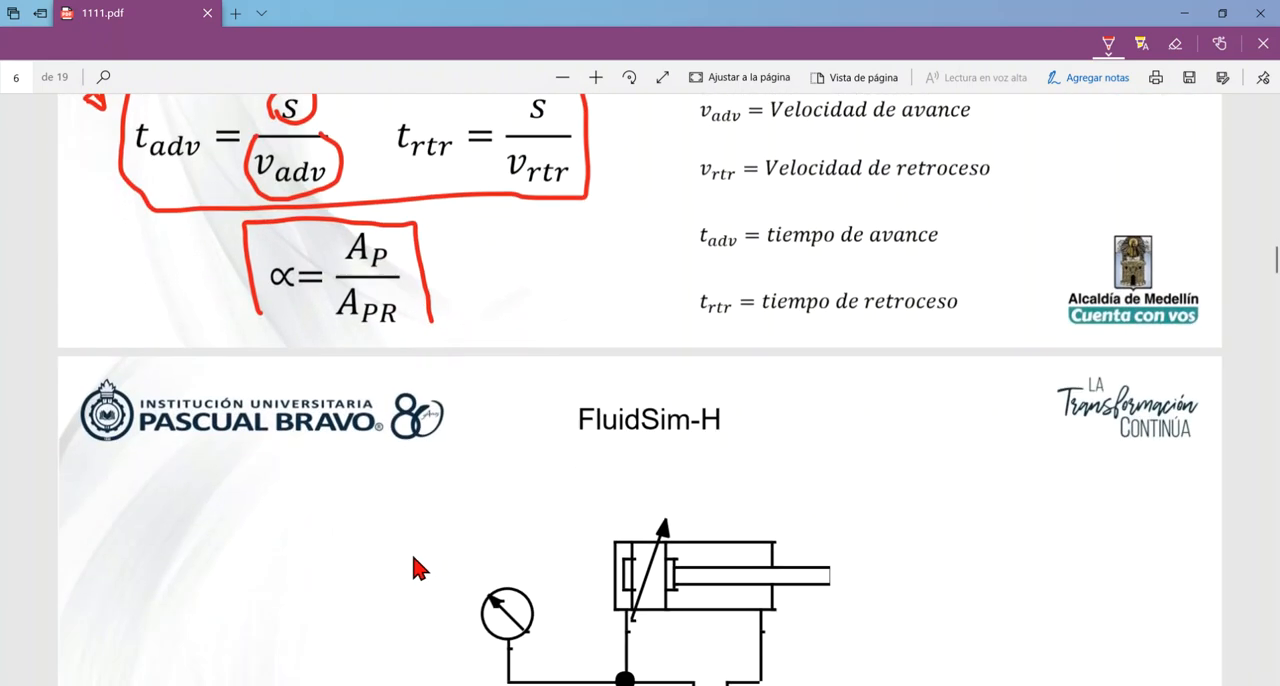
{"action": "scroll", "coordinate": [416, 550], "scroll_direction": "down", "scroll_amount": 3}
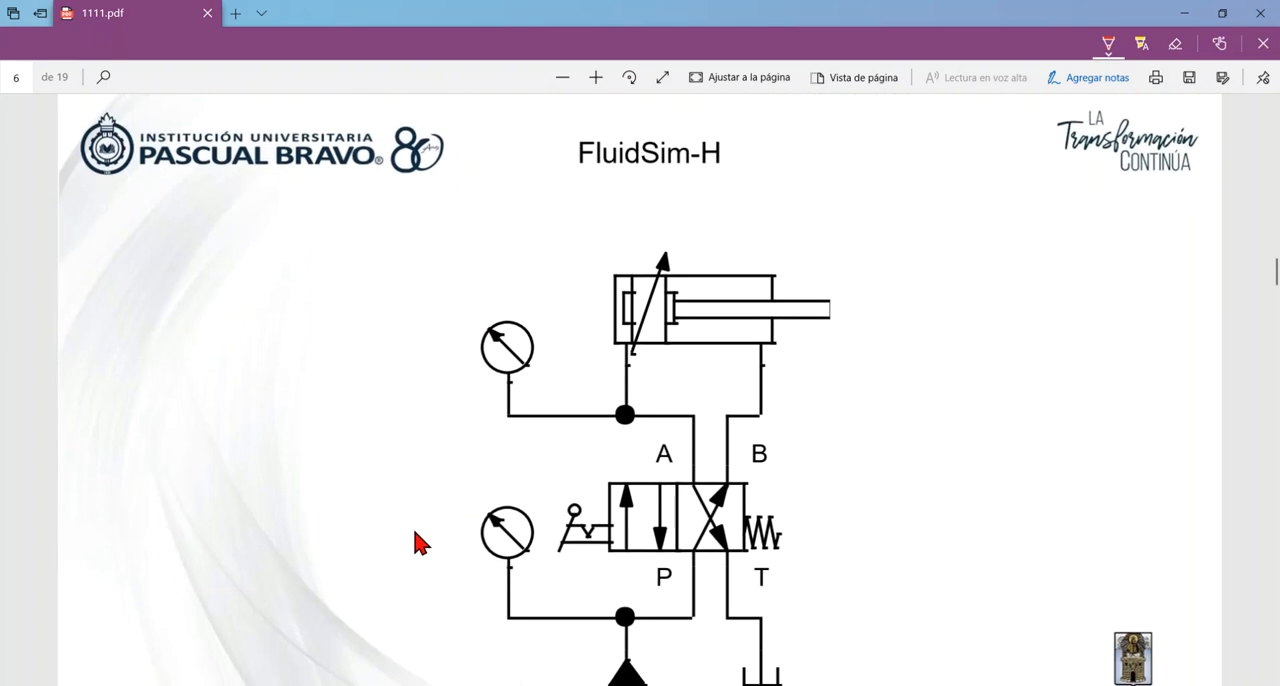
{"action": "scroll", "coordinate": [420, 543], "scroll_direction": "down", "scroll_amount": 1}
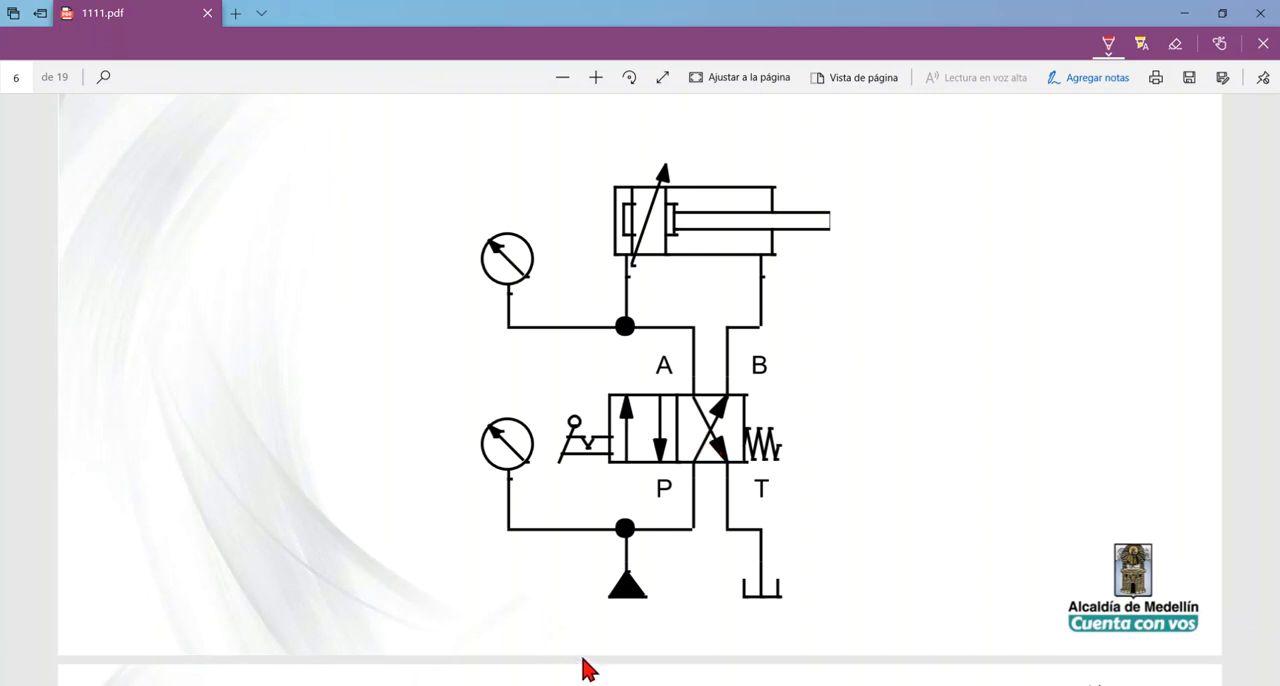
{"action": "left_click", "coordinate": [638, 684]}
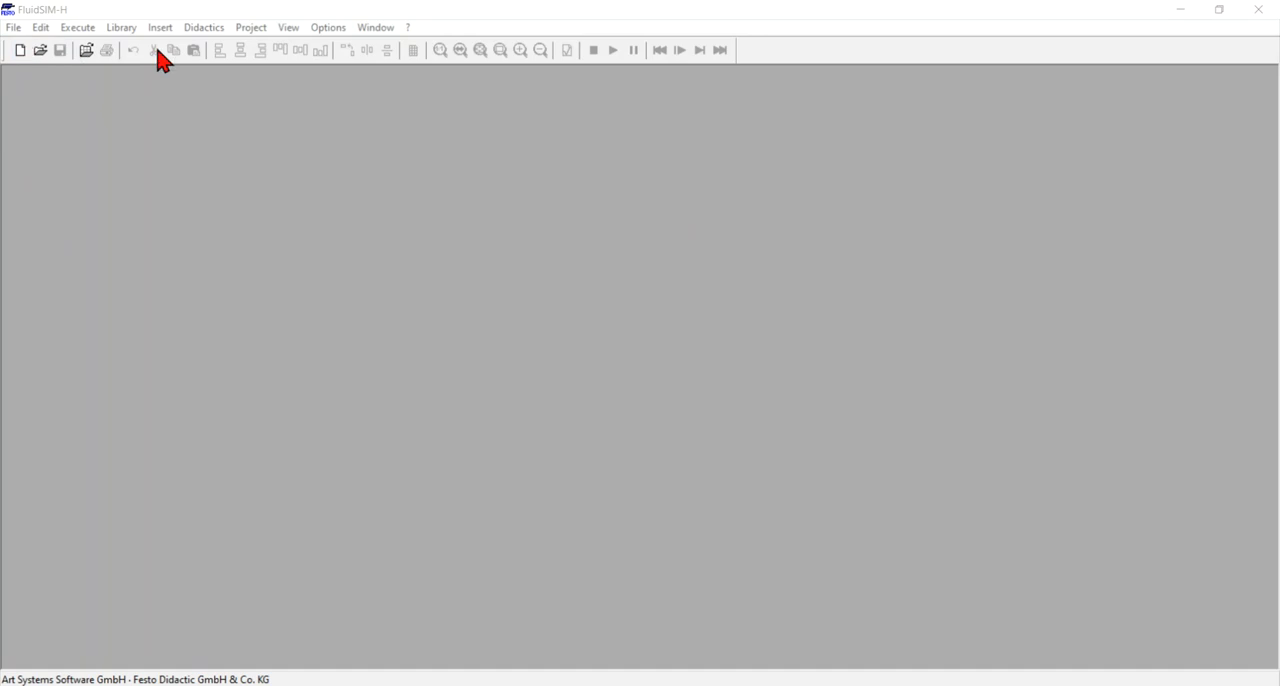
Show the component library in hierarchical view and create a new blank circuit
{"action": "left_click", "coordinate": [121, 29]}
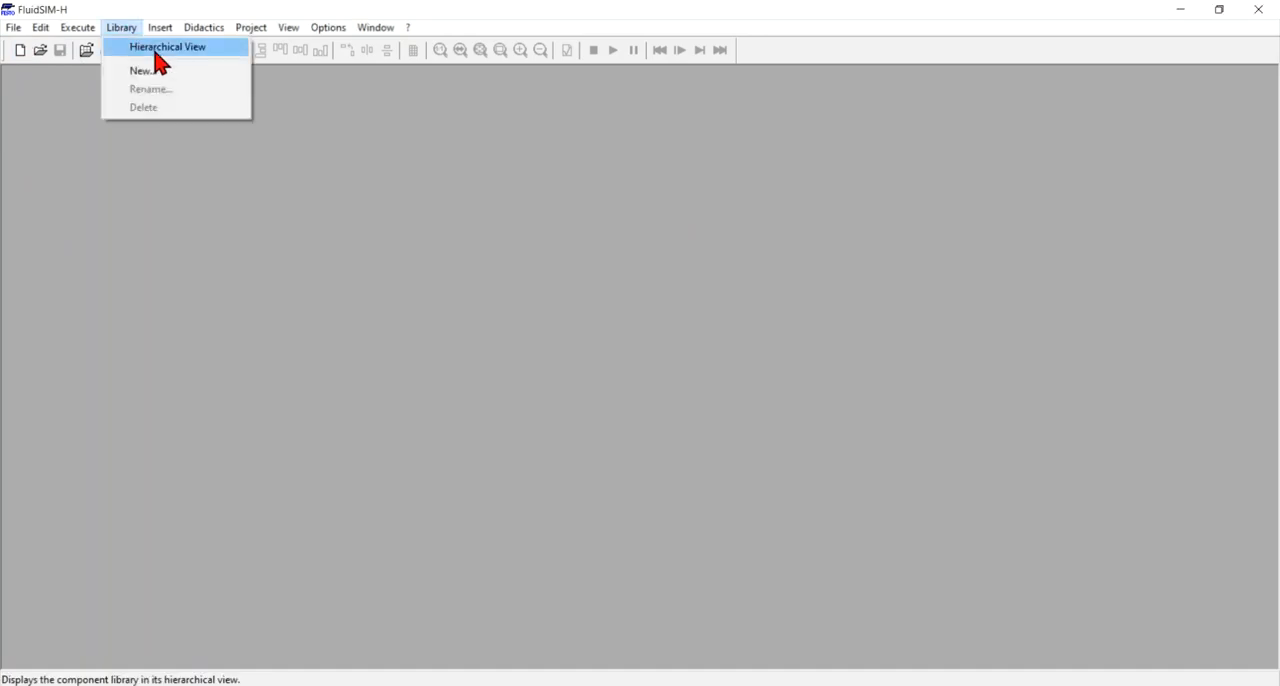
{"action": "left_click", "coordinate": [158, 55]}
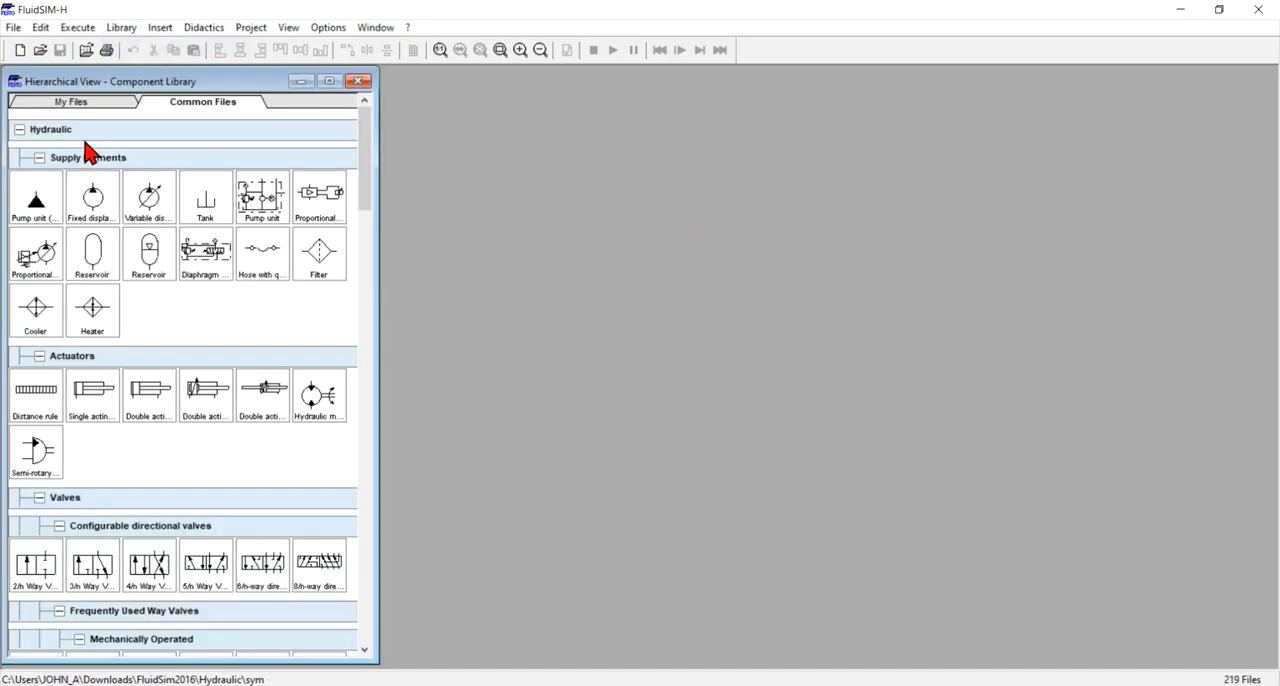
{"action": "left_click", "coordinate": [121, 29]}
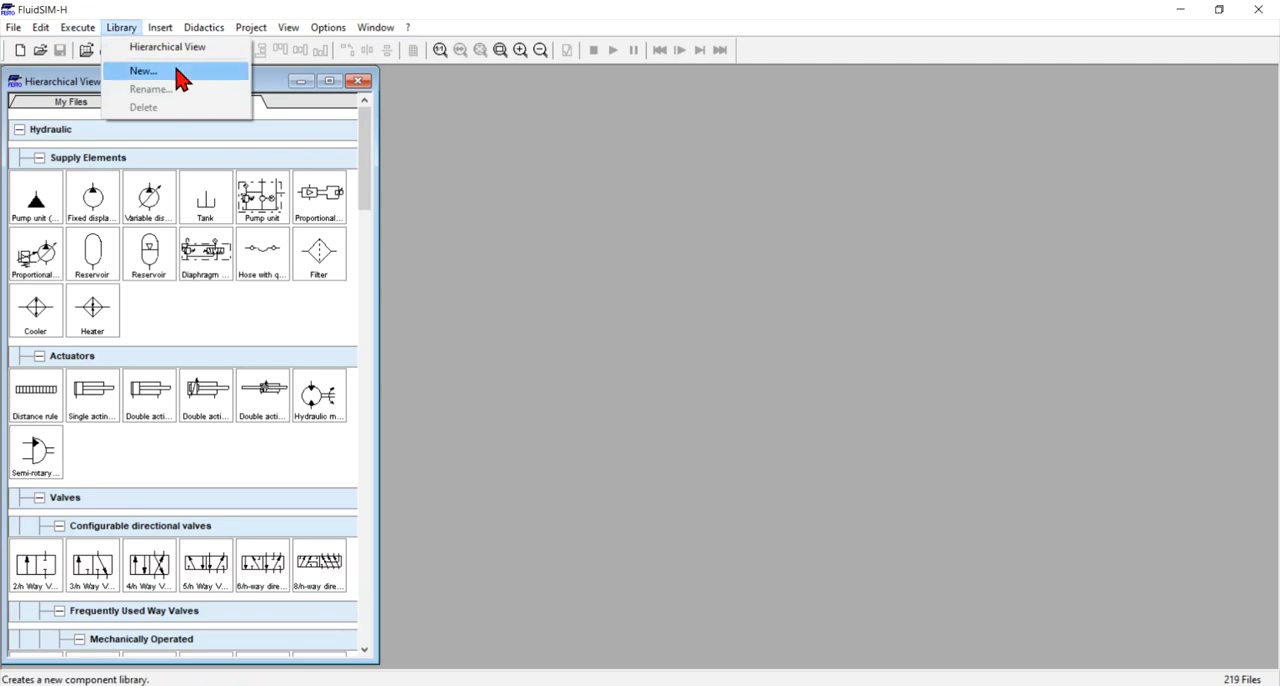
{"action": "left_click", "coordinate": [20, 54]}
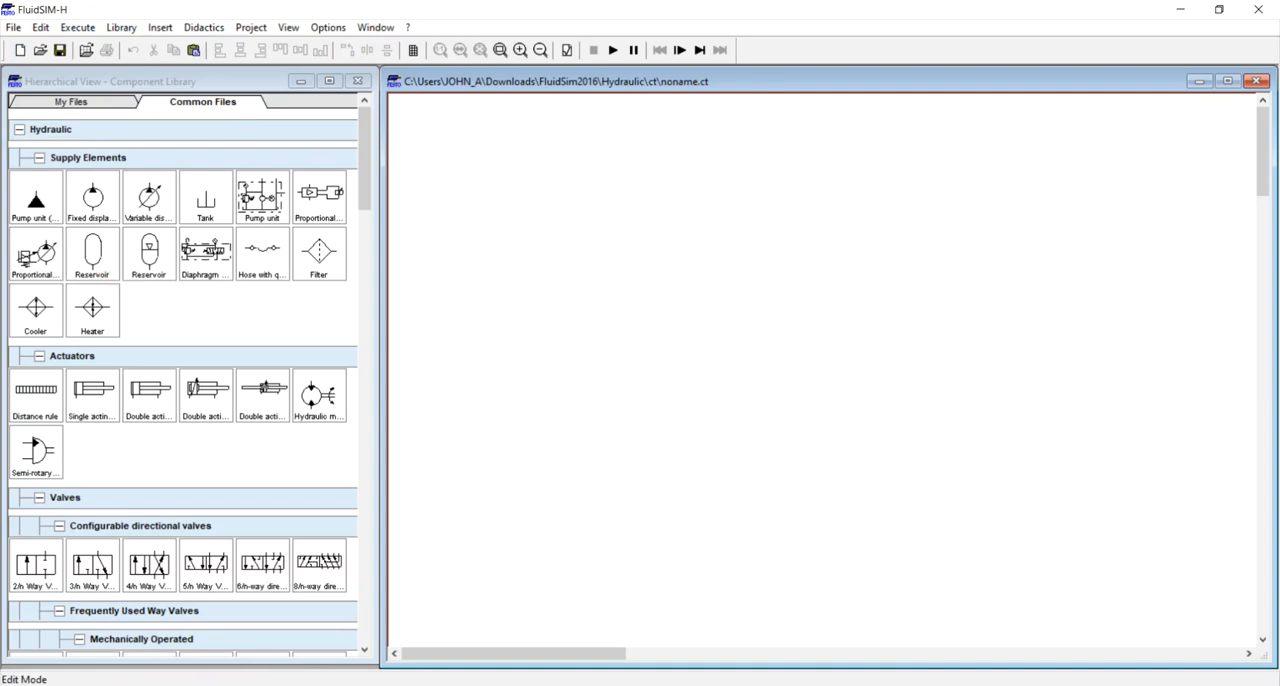
Place a pump unit, a tank and a double acting cylinder in the circuit, with the cylinder above the two supply elements
{"action": "key", "text": "alt+Tab"}
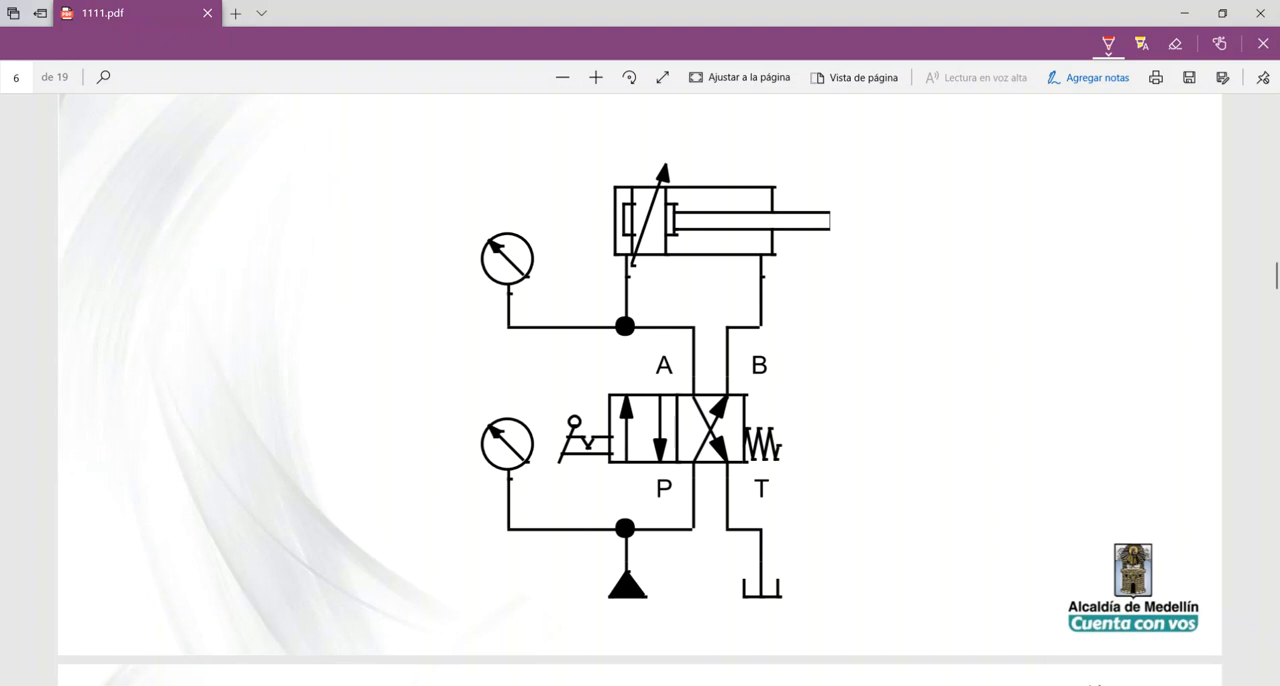
{"action": "key", "text": "alt+Tab"}
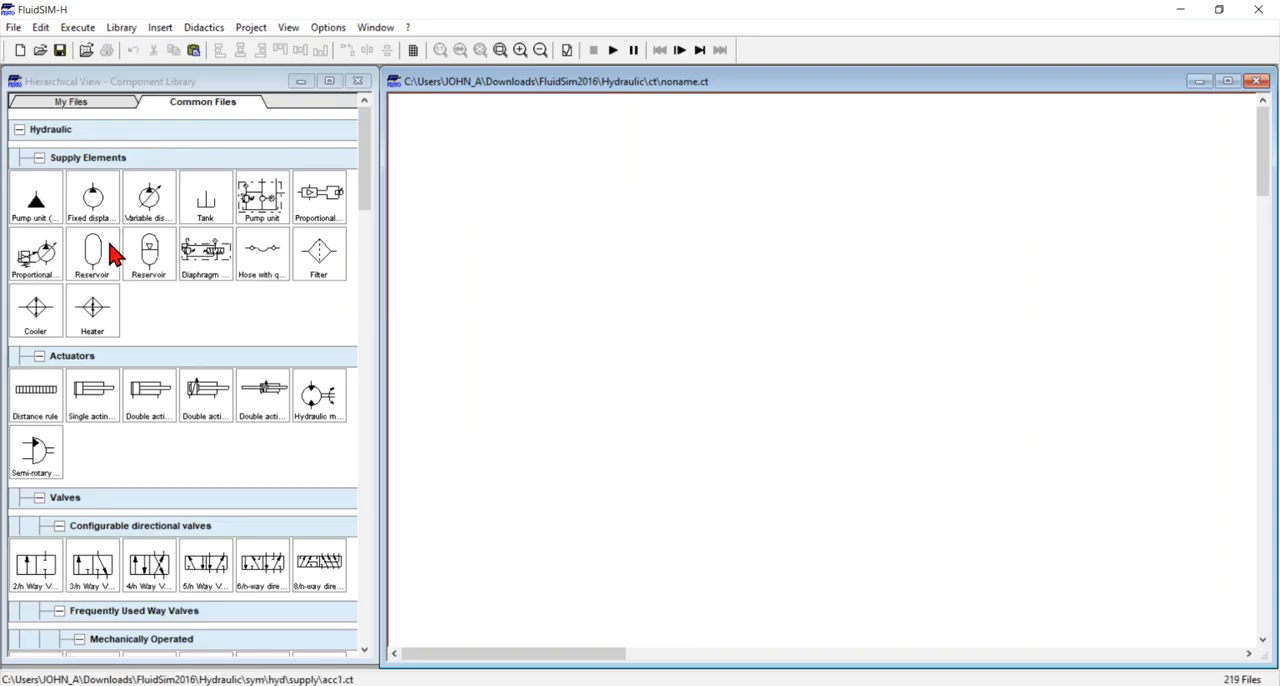
{"action": "left_click_drag", "start_coordinate": [30, 205], "coordinate": [664, 434]}
{"action": "left_click_drag", "start_coordinate": [208, 200], "coordinate": [750, 438]}
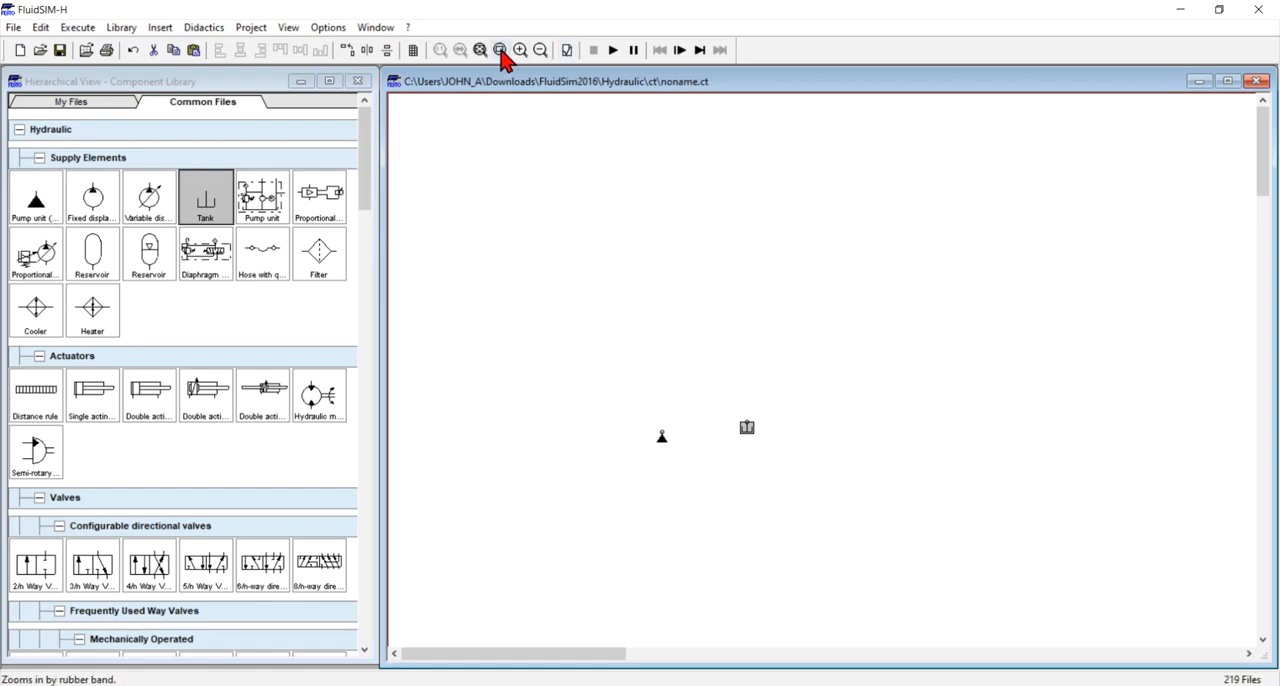
{"action": "scroll", "coordinate": [115, 380], "scroll_direction": "down", "scroll_amount": 2}
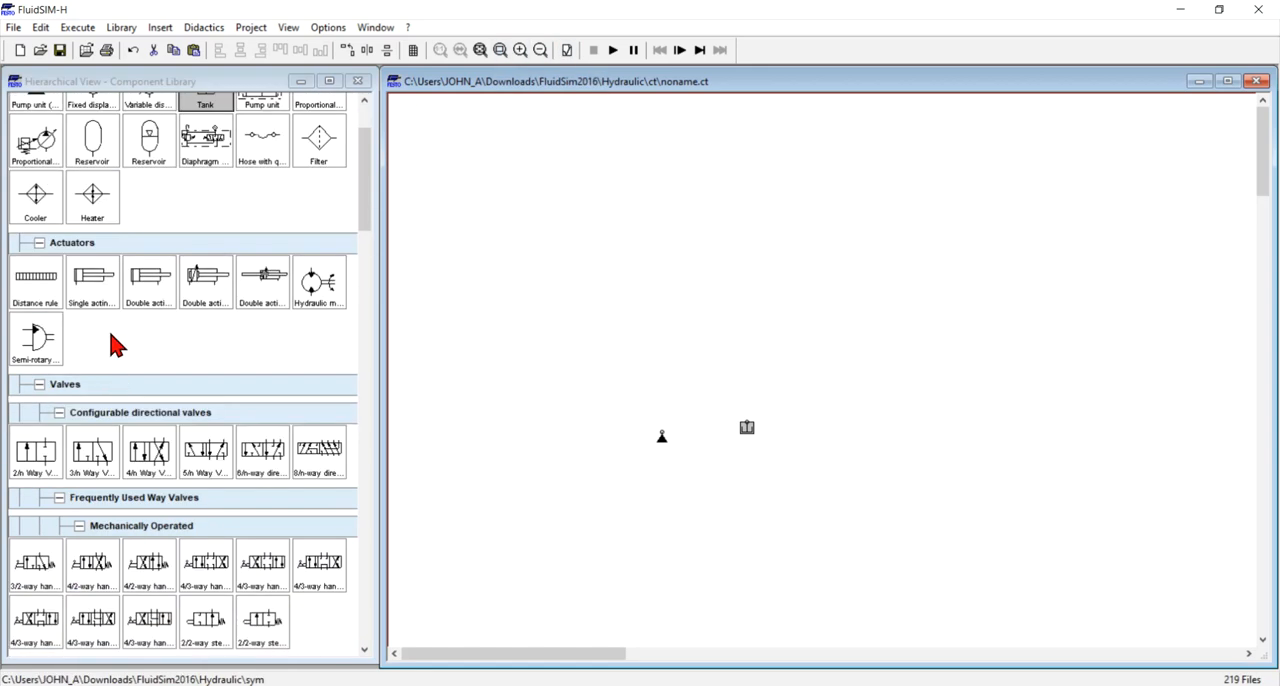
{"action": "left_click_drag", "start_coordinate": [147, 293], "coordinate": [703, 165]}
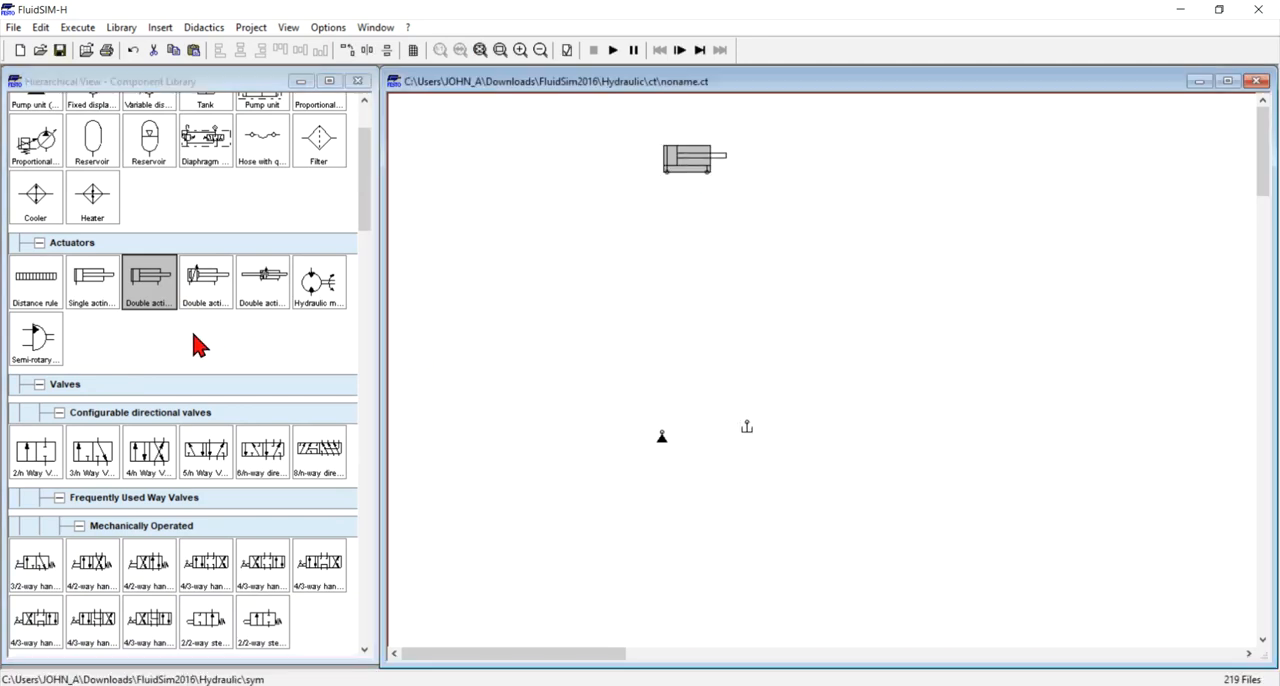
Place a configurable 4/n way valve below the cylinder and move the pump unit and tank together closer to it
{"action": "scroll", "coordinate": [195, 347], "scroll_direction": "down", "scroll_amount": 2}
{"action": "left_click_drag", "start_coordinate": [148, 352], "coordinate": [690, 312]}
{"action": "left_click_drag", "start_coordinate": [626, 394], "coordinate": [845, 500]}
{"action": "left_click_drag", "start_coordinate": [752, 436], "coordinate": [737, 386]}
{"action": "left_click", "coordinate": [788, 370]}
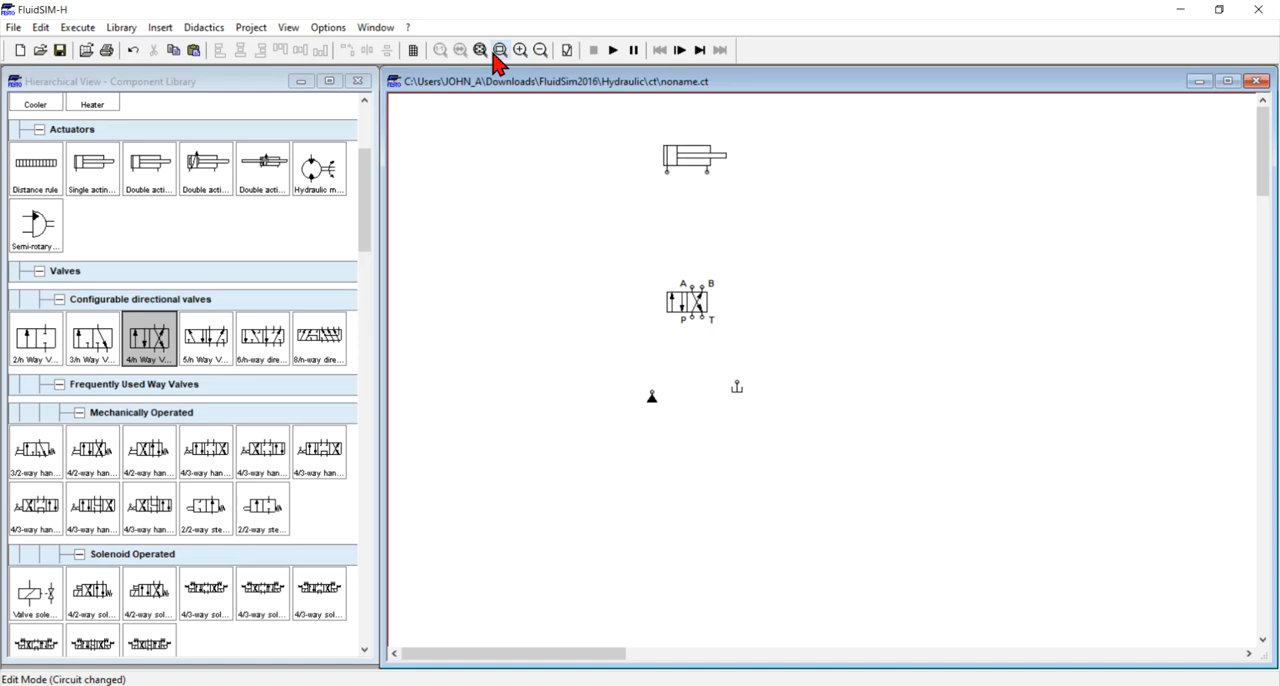
Tighten the layout by moving the valve, pump unit and tank upward and shifting the cylinder left above the valve
{"action": "left_click", "coordinate": [482, 54]}
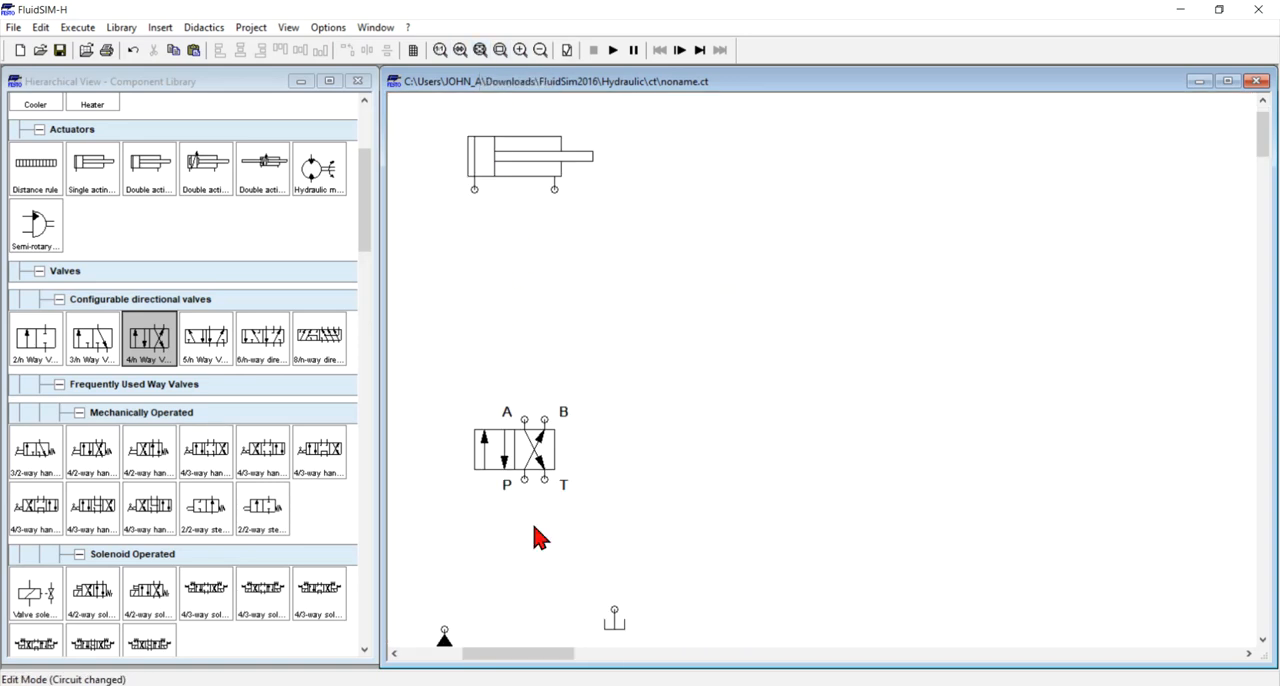
{"action": "left_click_drag", "start_coordinate": [540, 655], "coordinate": [516, 655]}
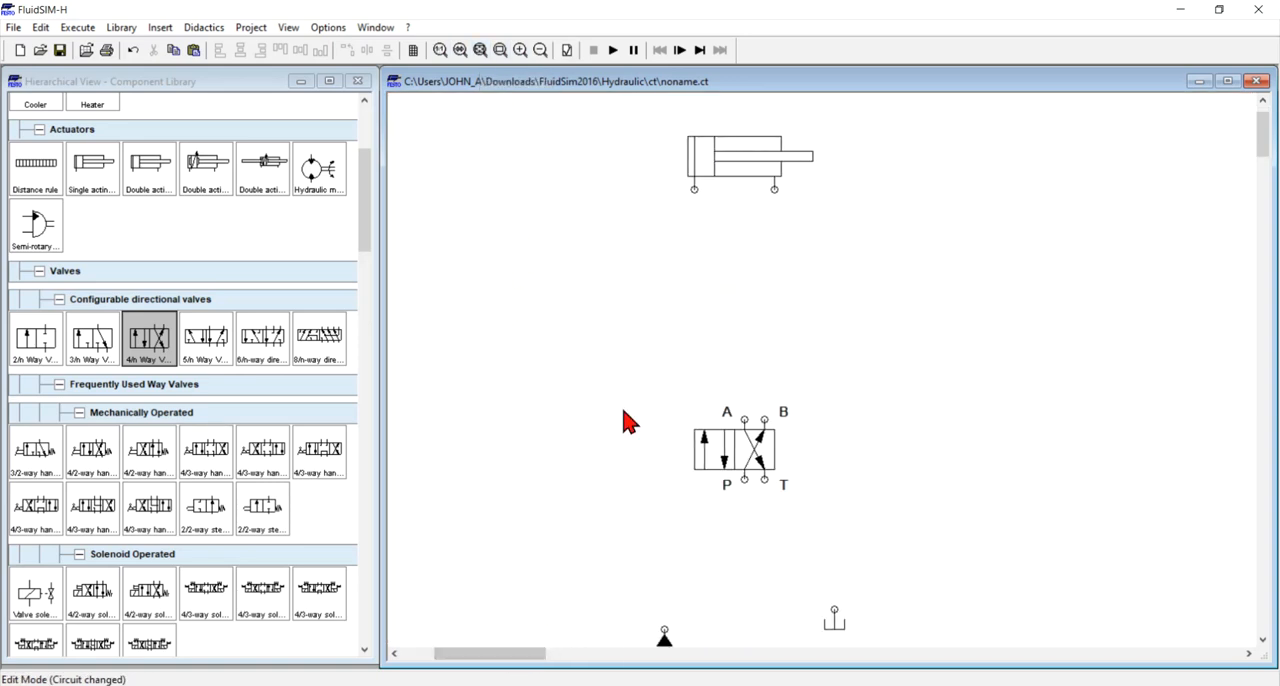
{"action": "left_click_drag", "start_coordinate": [723, 444], "coordinate": [703, 374]}
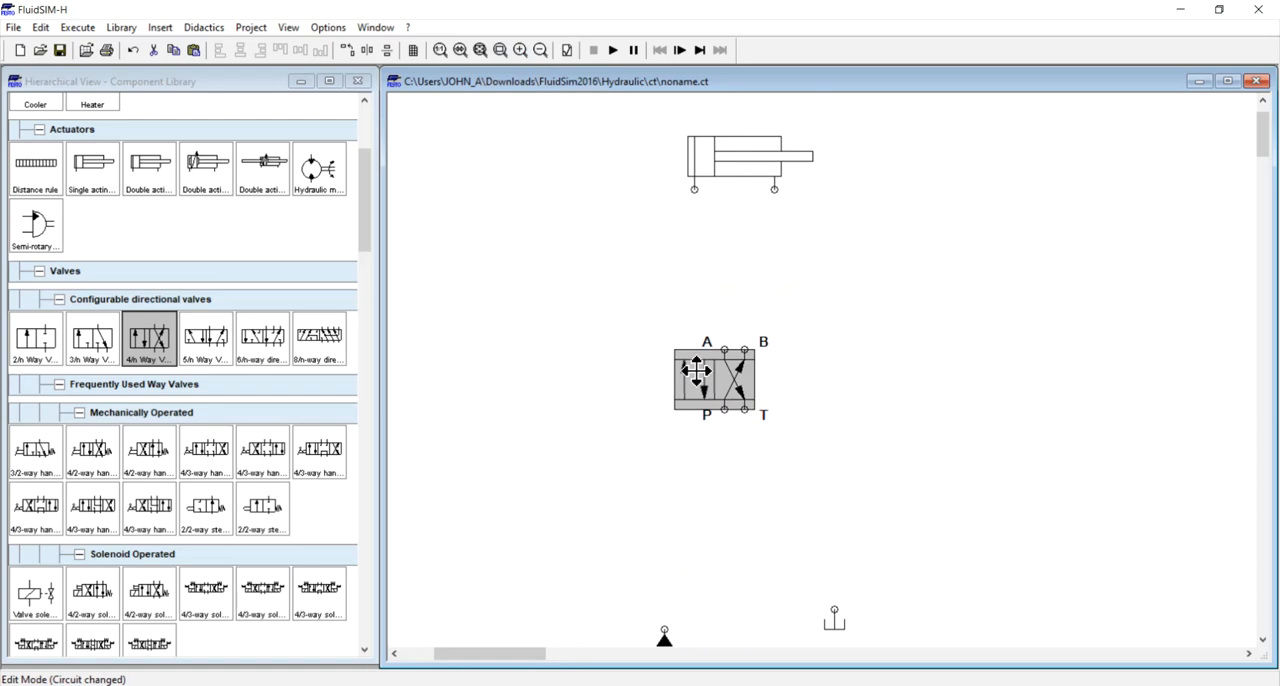
{"action": "left_click", "coordinate": [740, 290]}
{"action": "left_click_drag", "start_coordinate": [666, 645], "coordinate": [663, 553]}
{"action": "left_click", "coordinate": [833, 620]}
{"action": "left_click_drag", "start_coordinate": [833, 620], "coordinate": [833, 540]}
{"action": "left_click_drag", "start_coordinate": [728, 160], "coordinate": [698, 163]}
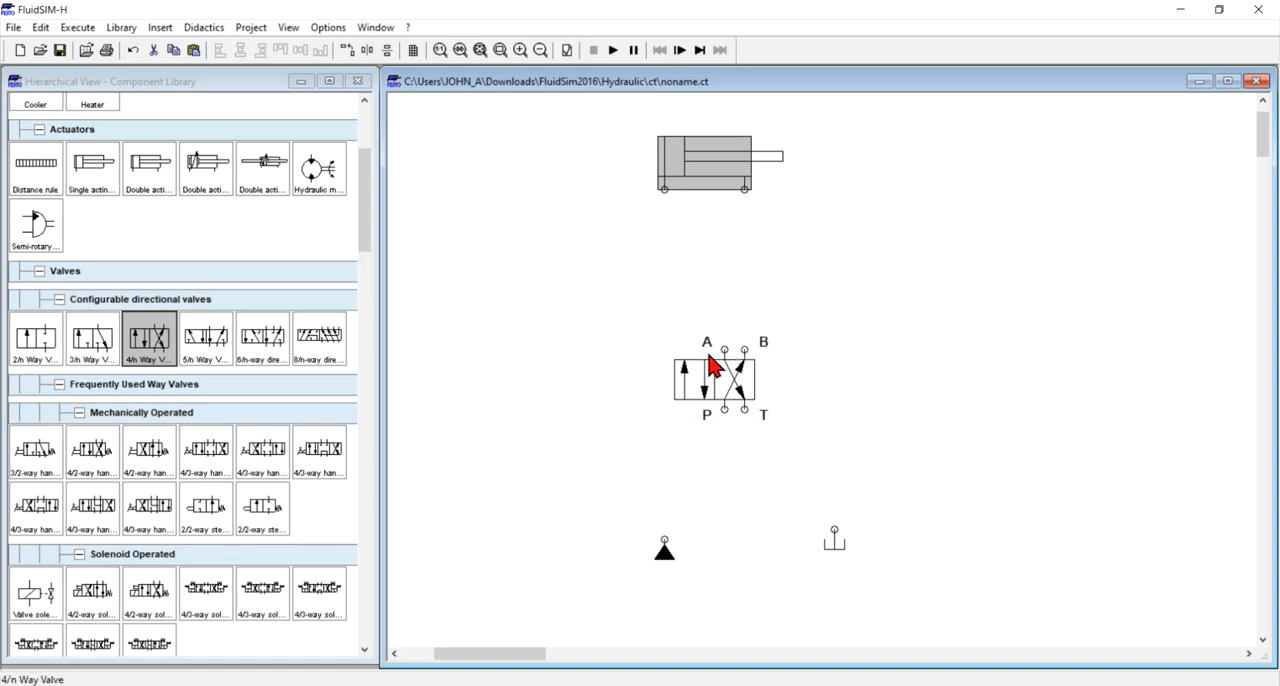
Connect valve ports A and B to the cylinder, P to the pump unit and T to the tank, aligning the components and lines
{"action": "left_click_drag", "start_coordinate": [726, 349], "coordinate": [664, 190]}
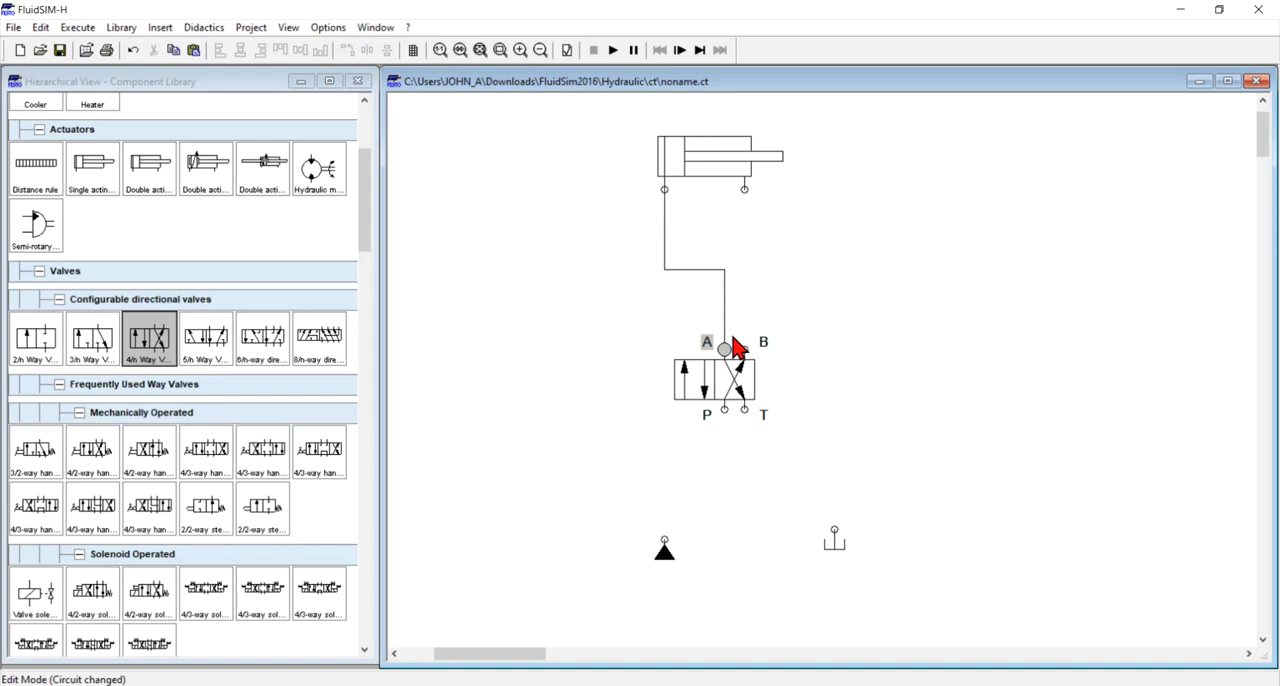
{"action": "left_click_drag", "start_coordinate": [744, 349], "coordinate": [752, 168]}
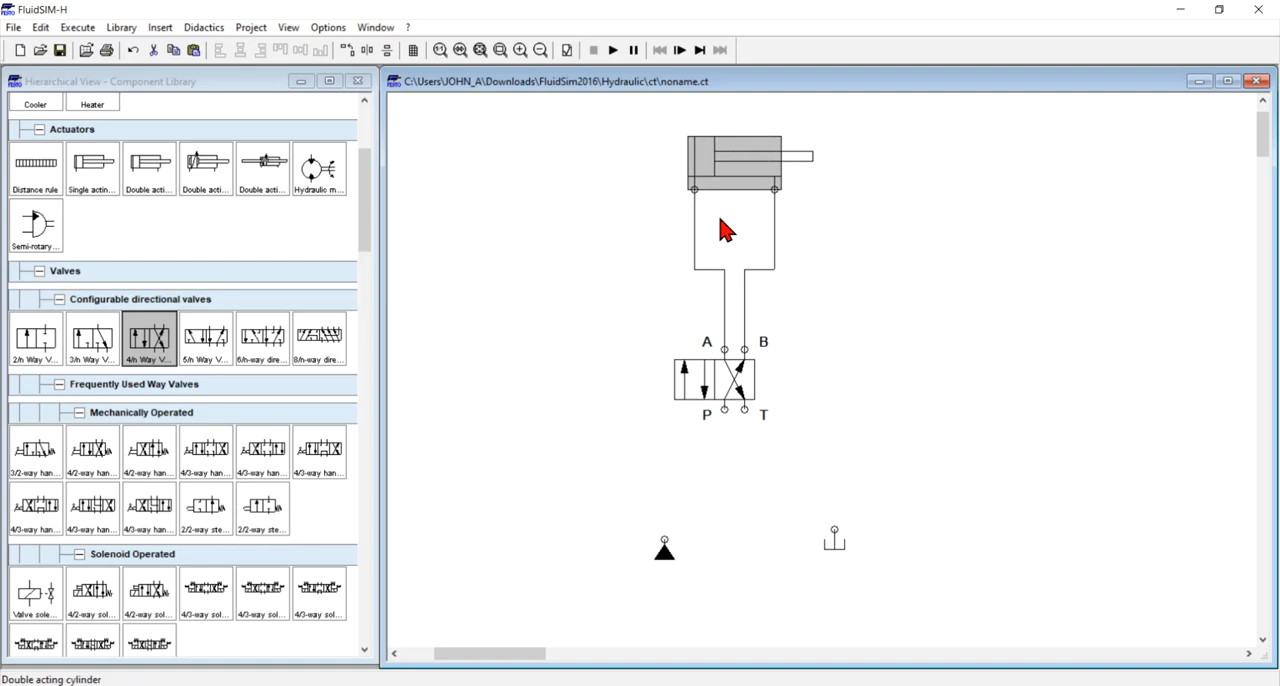
{"action": "mouse_move", "coordinate": [665, 551]}
{"action": "left_mouse_down"}
{"action": "mouse_move", "coordinate": [703, 543]}
{"action": "mouse_move", "coordinate": [725, 409]}
{"action": "left_mouse_up"}
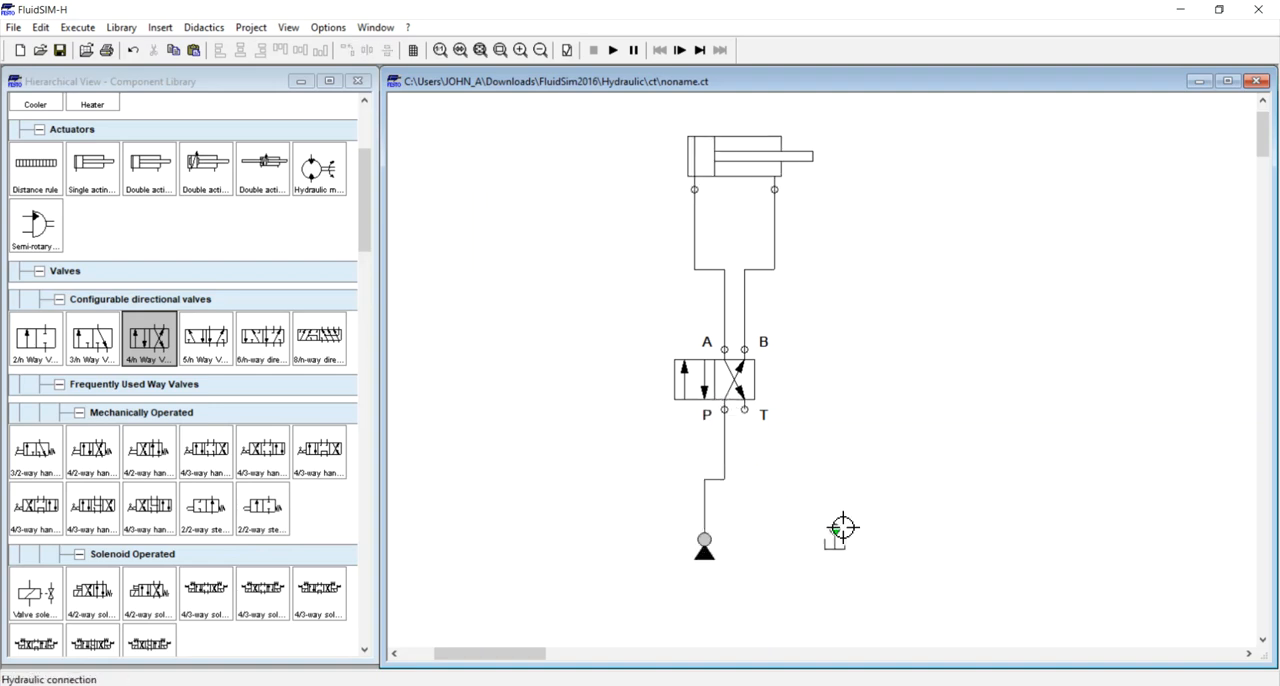
{"action": "left_click_drag", "start_coordinate": [832, 545], "coordinate": [749, 558]}
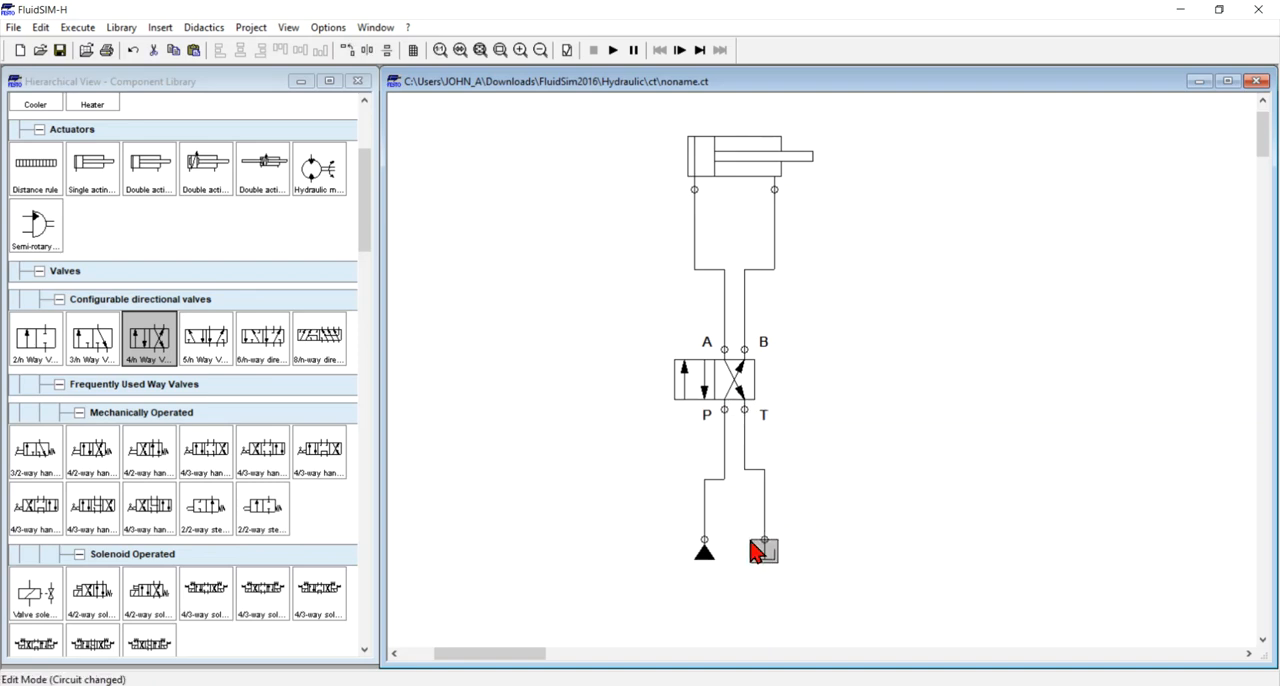
{"action": "left_click_drag", "start_coordinate": [757, 468], "coordinate": [757, 473]}
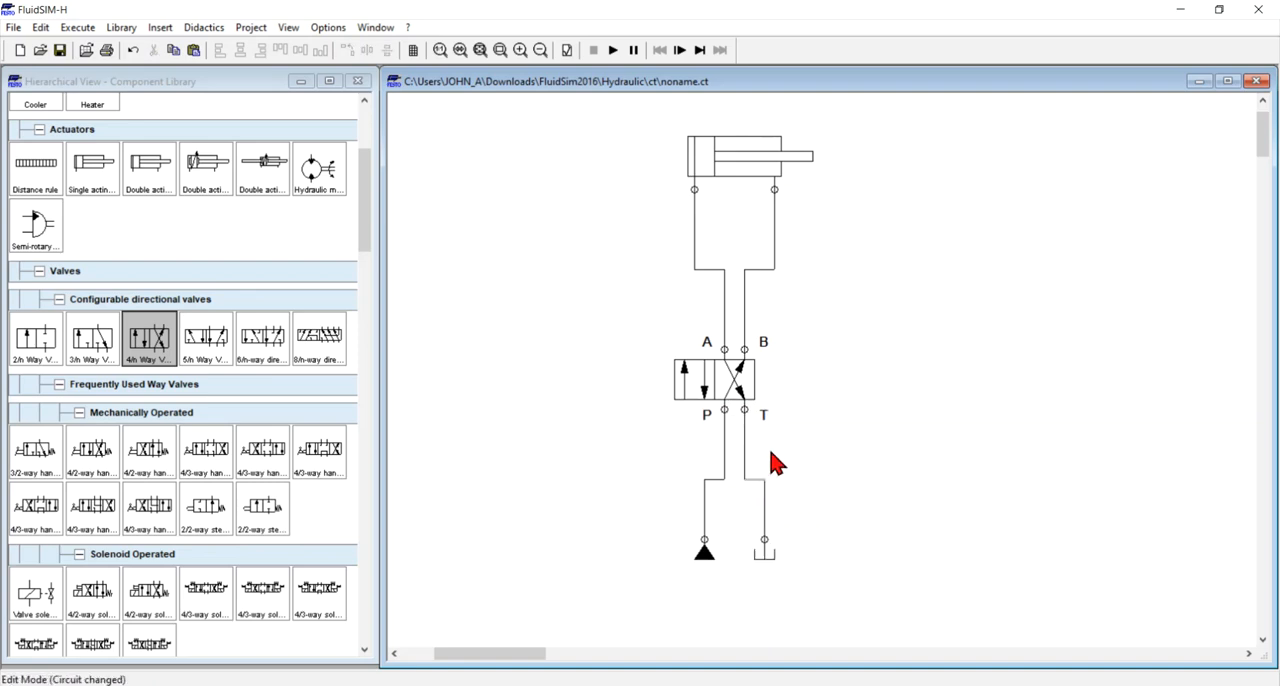
Configure the 4/n way valve with a detented manual lever as left actuation and a spring return on the right
{"action": "double_click", "coordinate": [727, 388]}
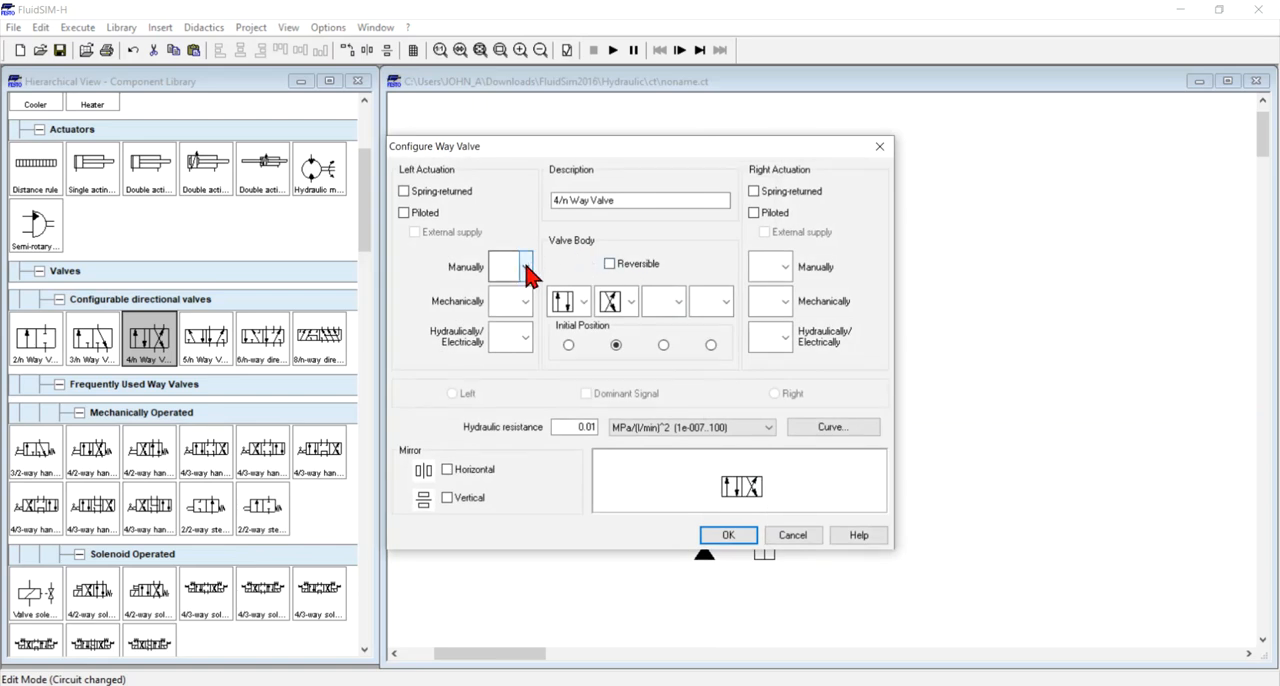
{"action": "left_click", "coordinate": [525, 268]}
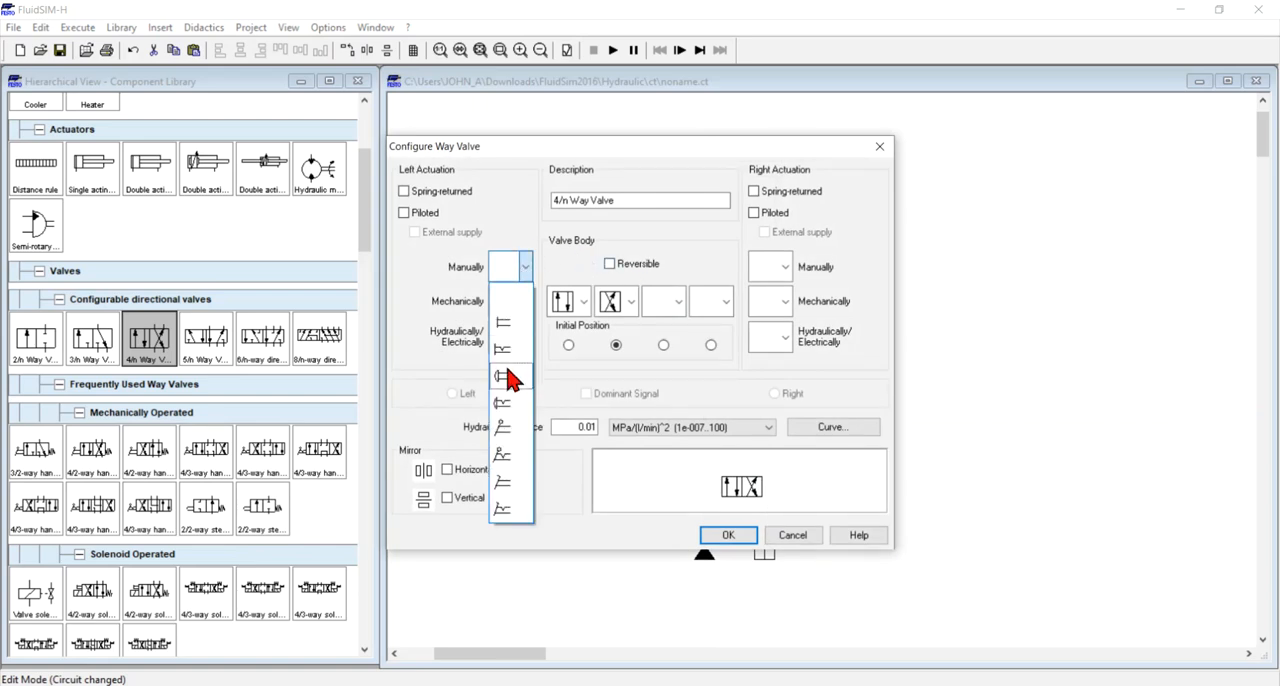
{"action": "left_click", "coordinate": [505, 466]}
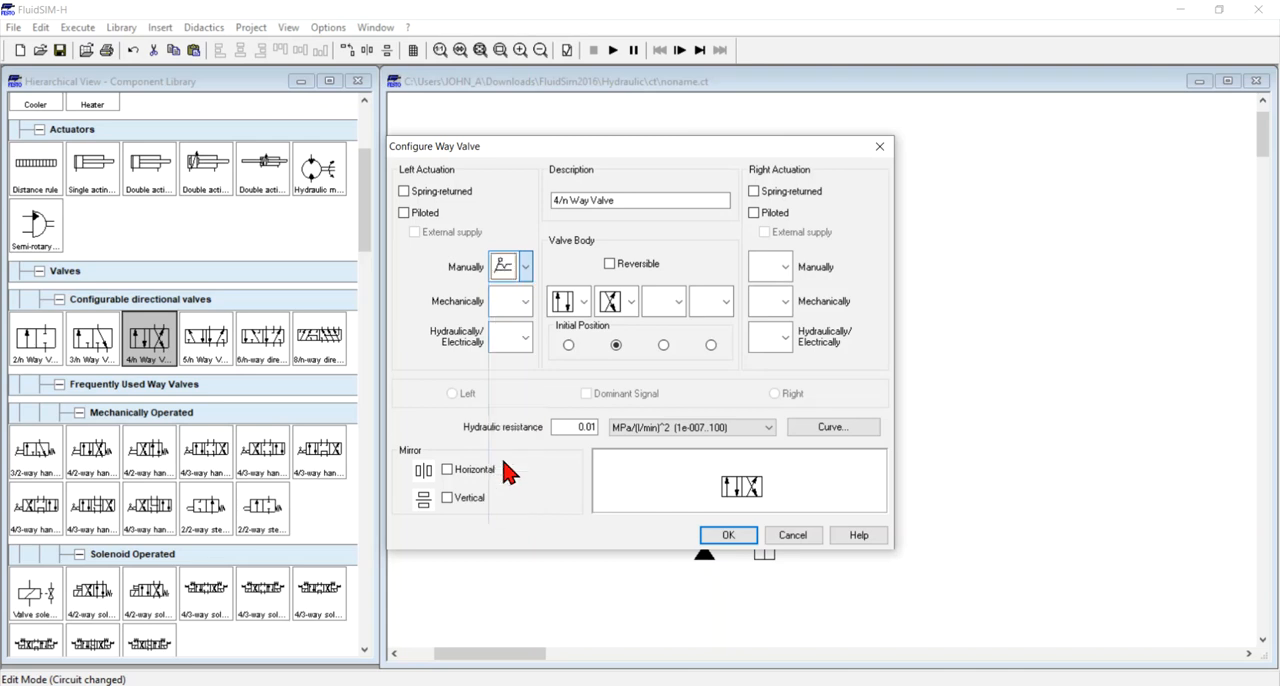
{"action": "left_click", "coordinate": [753, 191]}
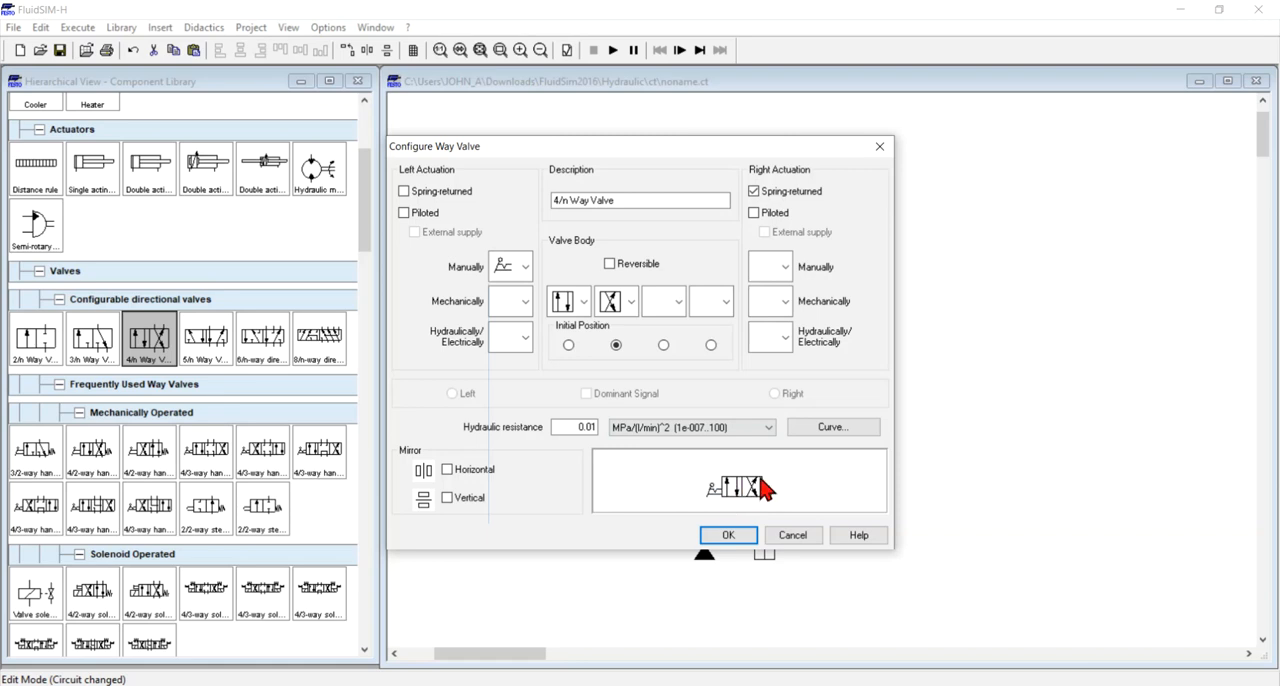
{"action": "left_click", "coordinate": [726, 536]}
{"action": "left_click", "coordinate": [880, 392]}
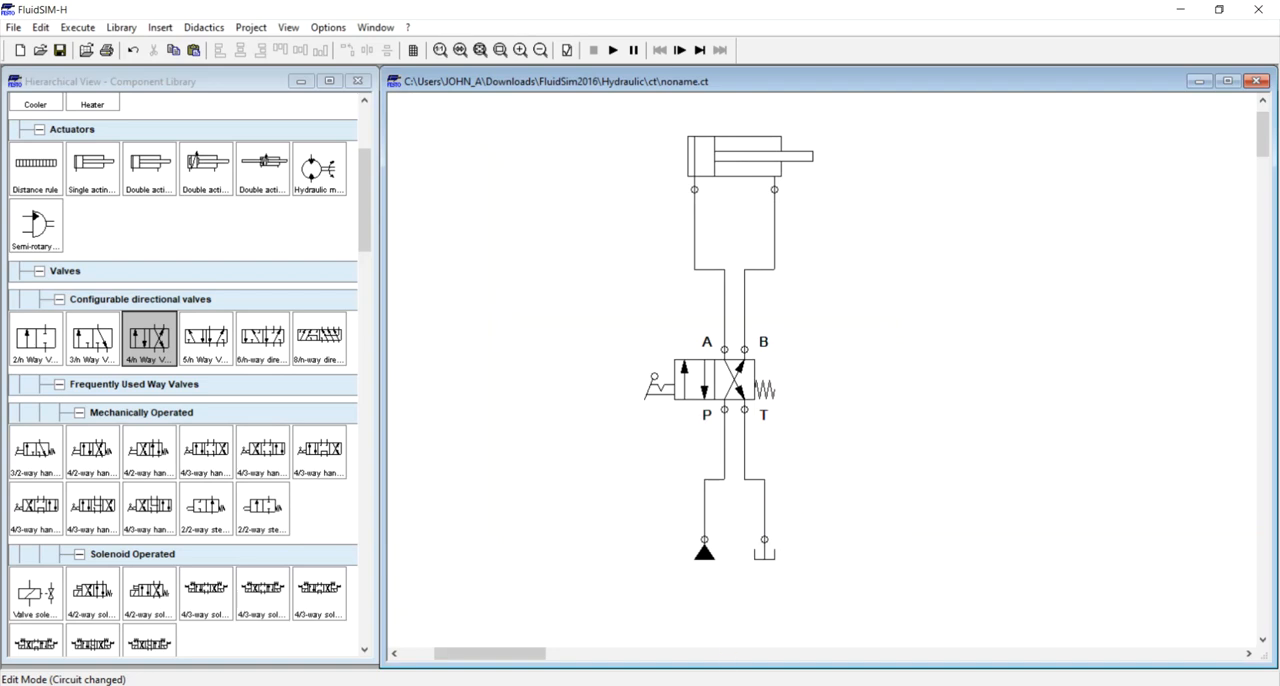
Check the reference circuit in 1111.pdf and place four manometers, two beside the cylinder and two beside the pump and tank lines
{"action": "left_click", "coordinate": [694, 675]}
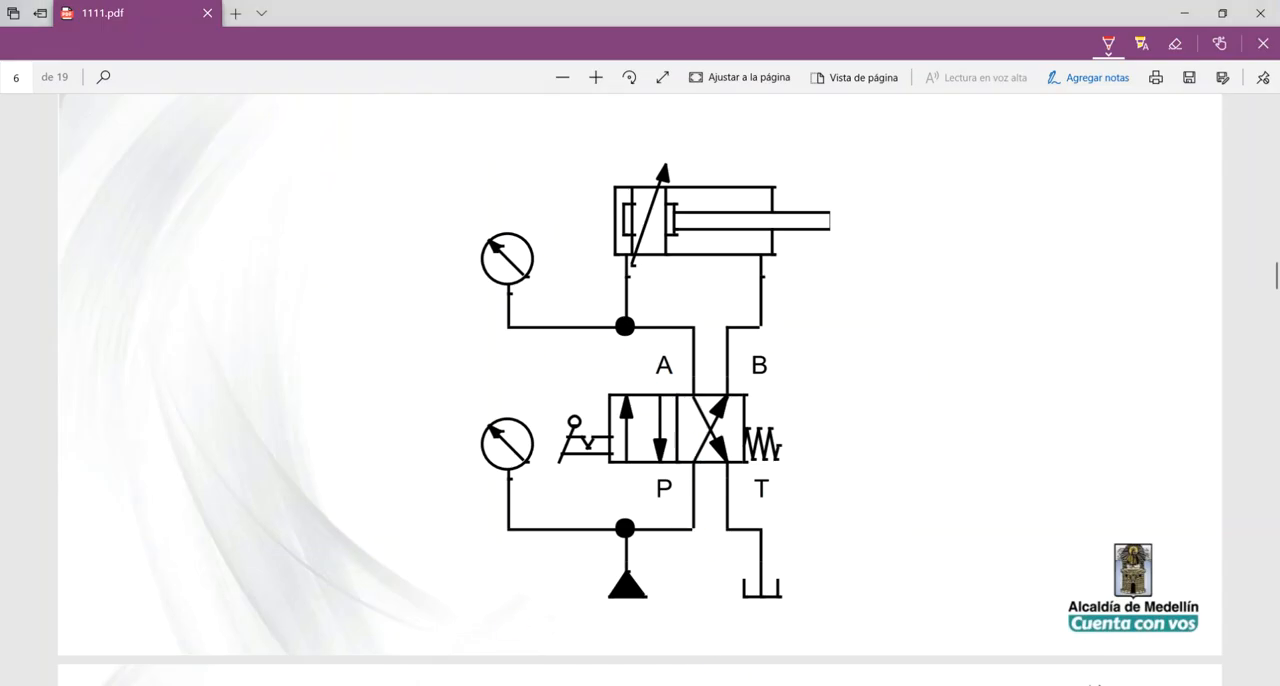
{"action": "key", "text": "alt+Tab"}
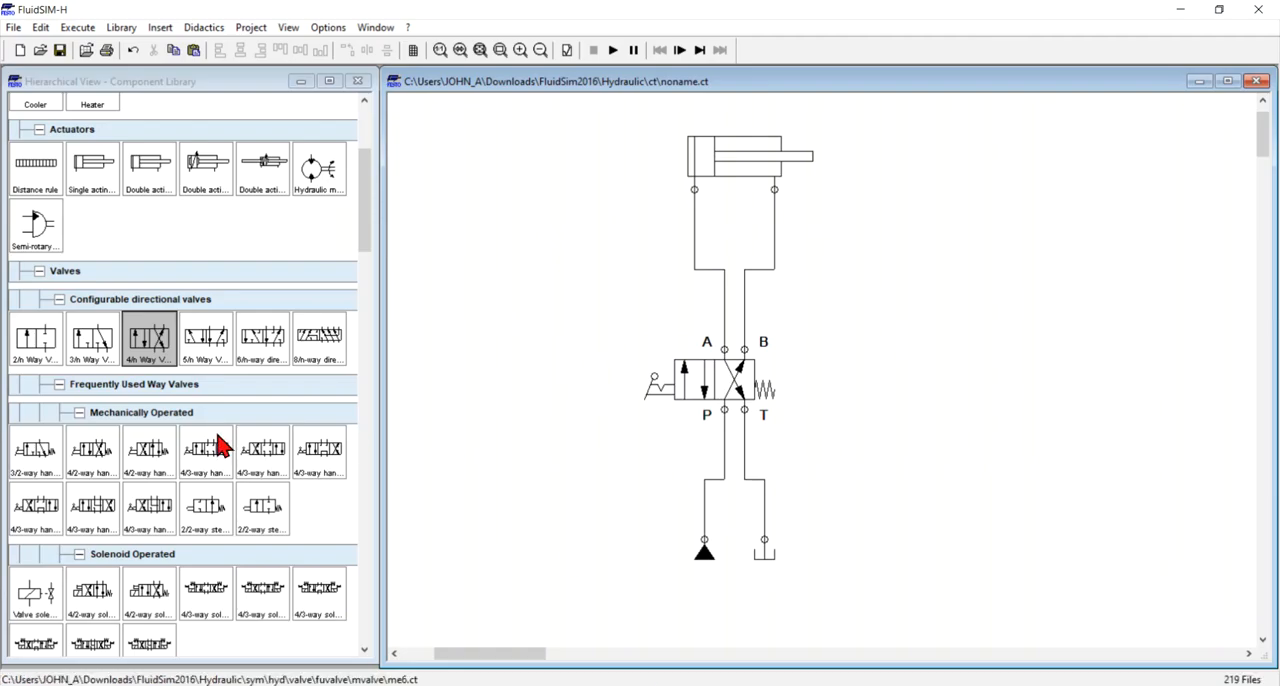
{"action": "scroll", "coordinate": [130, 443], "scroll_direction": "down", "scroll_amount": 3}
{"action": "scroll", "coordinate": [148, 447], "scroll_direction": "down", "scroll_amount": 8}
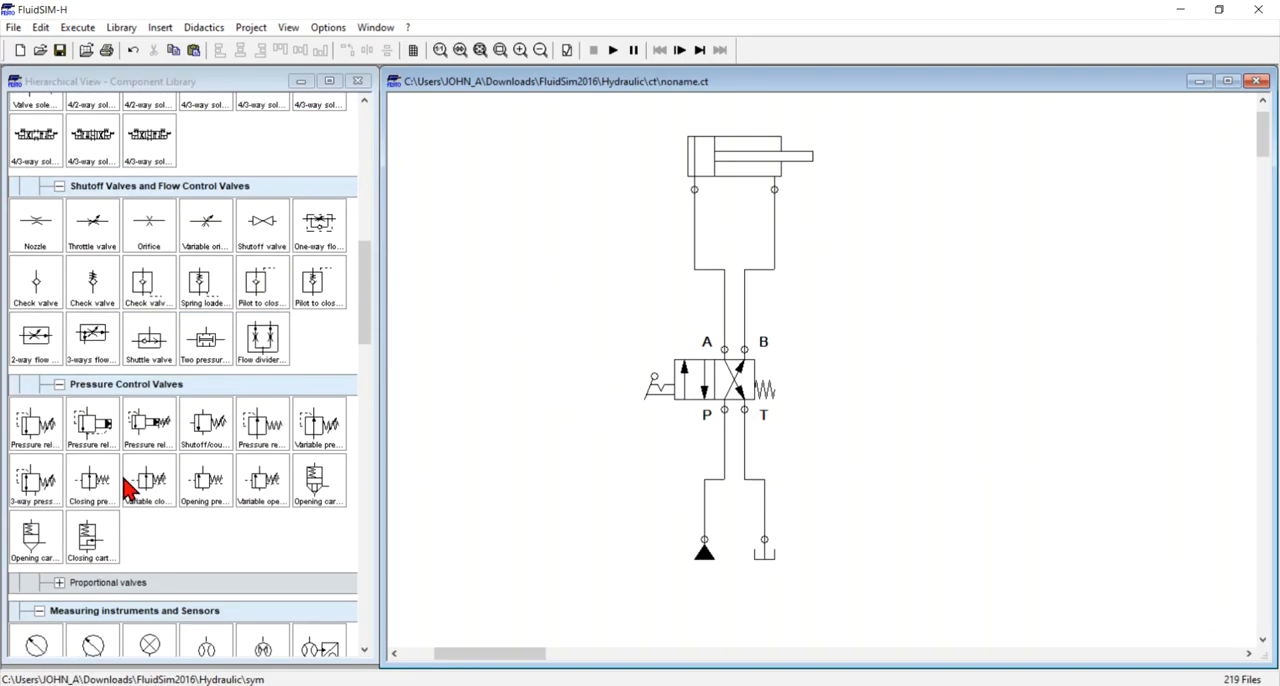
{"action": "mouse_move", "coordinate": [38, 488]}
{"action": "left_mouse_down"}
{"action": "mouse_move", "coordinate": [397, 357]}
{"action": "mouse_move", "coordinate": [544, 151]}
{"action": "left_mouse_up"}
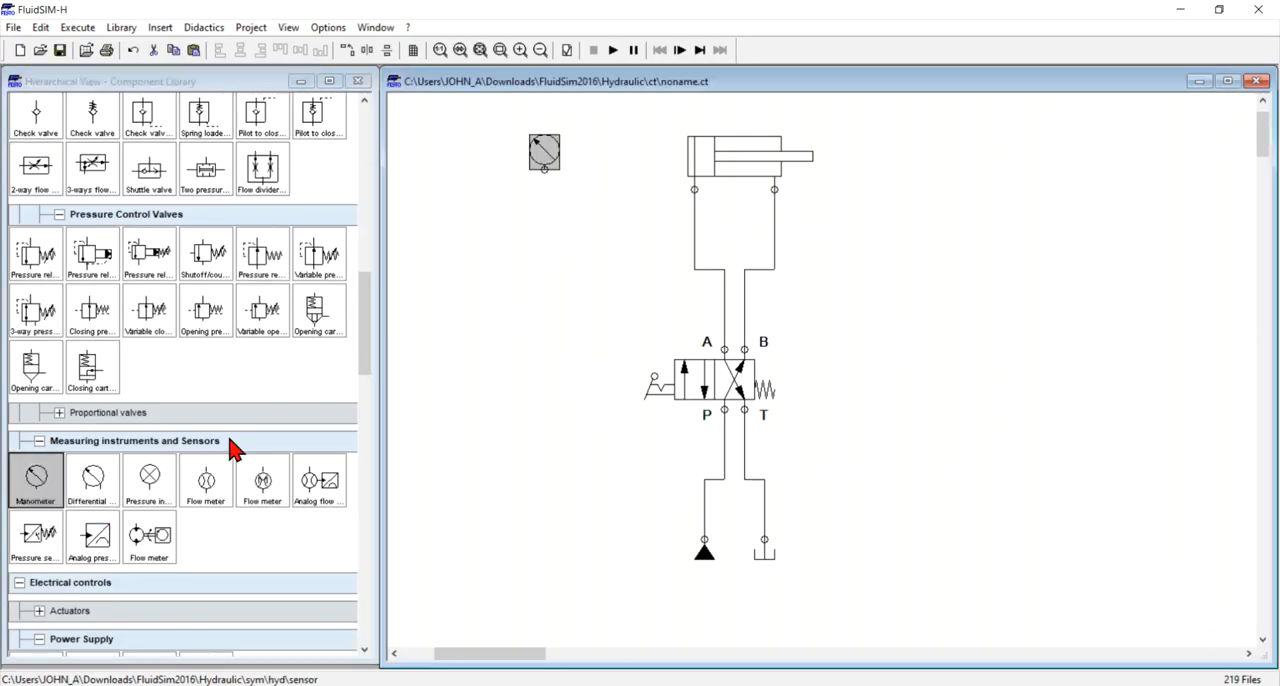
{"action": "mouse_move", "coordinate": [40, 486]}
{"action": "left_mouse_down"}
{"action": "mouse_move", "coordinate": [250, 433]}
{"action": "mouse_move", "coordinate": [956, 203]}
{"action": "mouse_move", "coordinate": [940, 170]}
{"action": "left_mouse_up"}
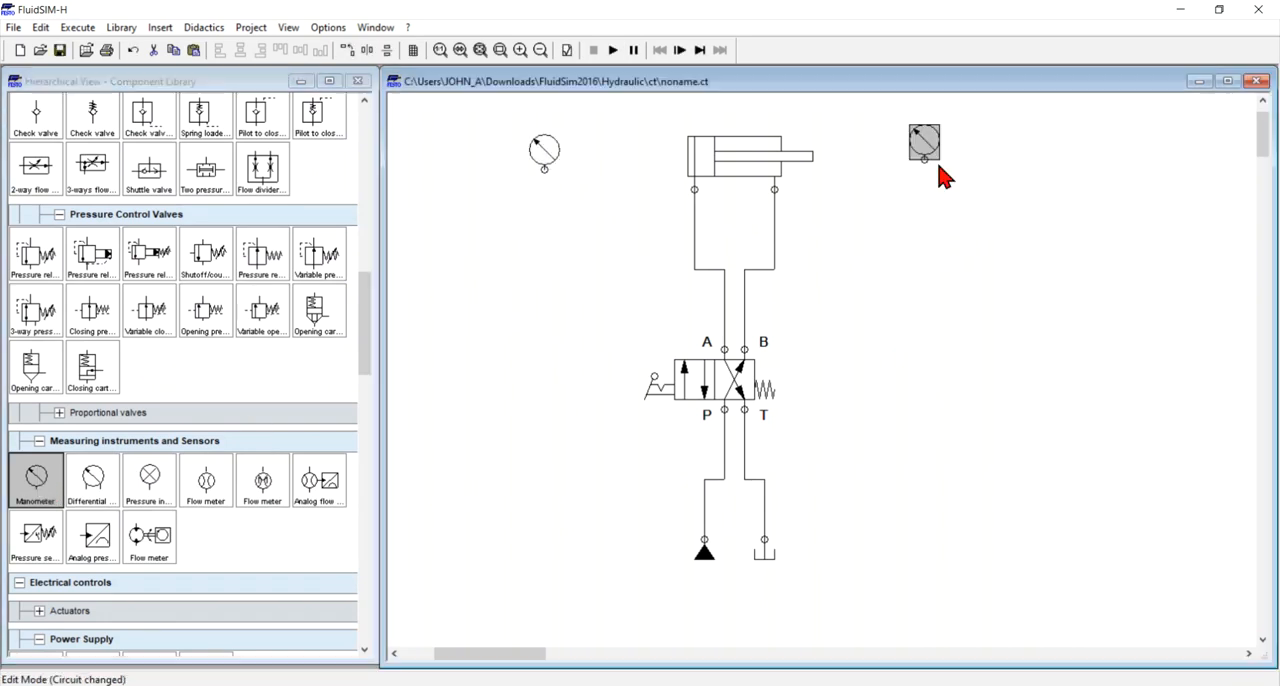
{"action": "left_click_drag", "start_coordinate": [40, 474], "coordinate": [524, 441]}
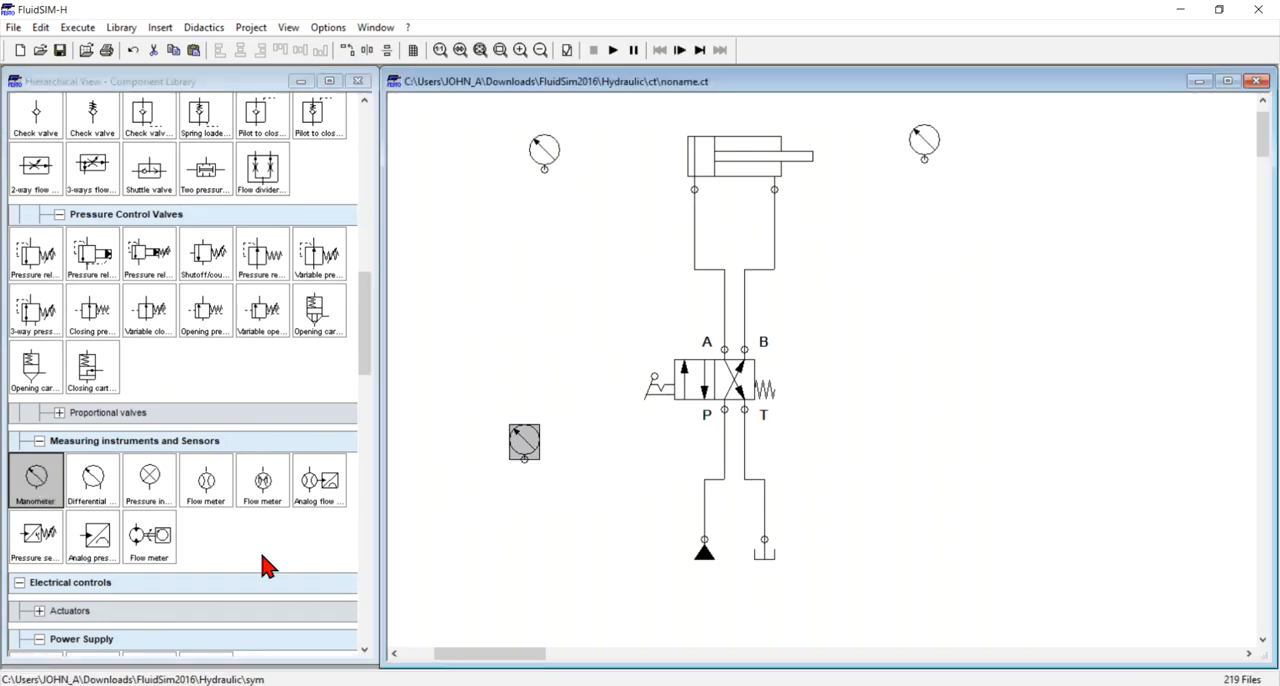
{"action": "left_click_drag", "start_coordinate": [64, 474], "coordinate": [936, 434]}
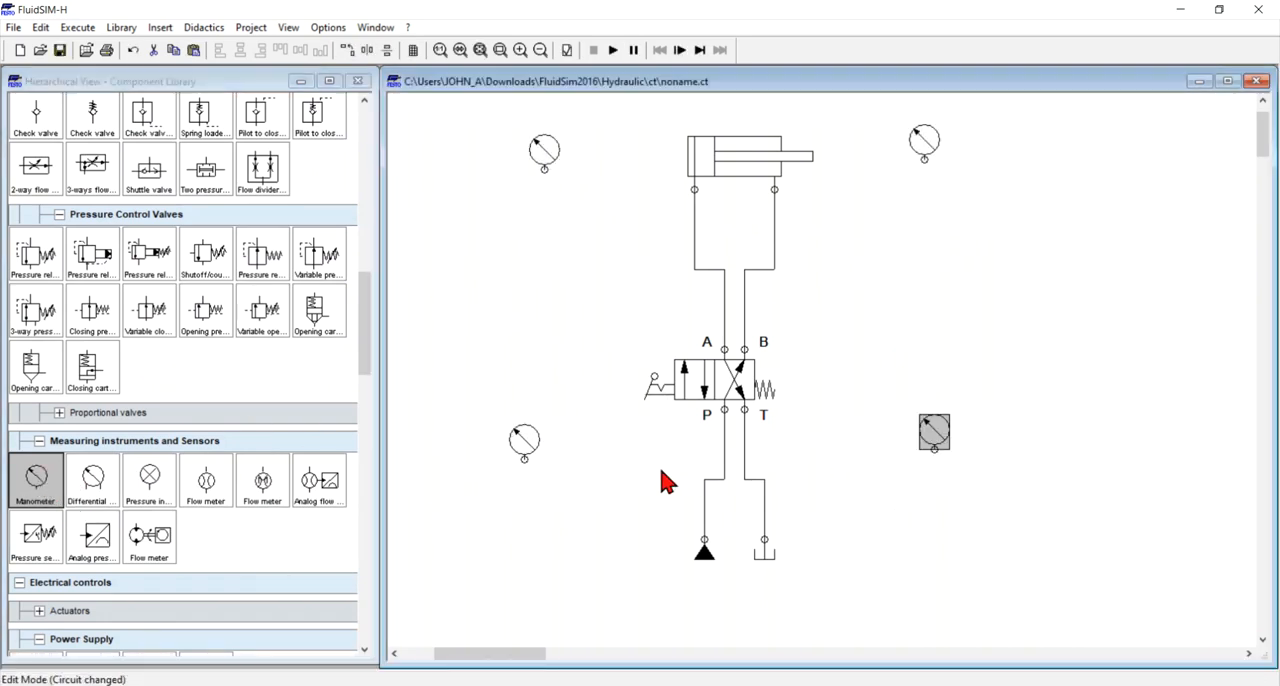
Move the upper two manometers outward so they line up with the lower ones, shifting the lower one on the tank side slightly
{"action": "left_click", "coordinate": [533, 149]}
{"action": "left_click_drag", "start_coordinate": [520, 147], "coordinate": [500, 147]}
{"action": "left_click_drag", "start_coordinate": [912, 152], "coordinate": [932, 150]}
{"action": "left_click_drag", "start_coordinate": [937, 430], "coordinate": [947, 432]}
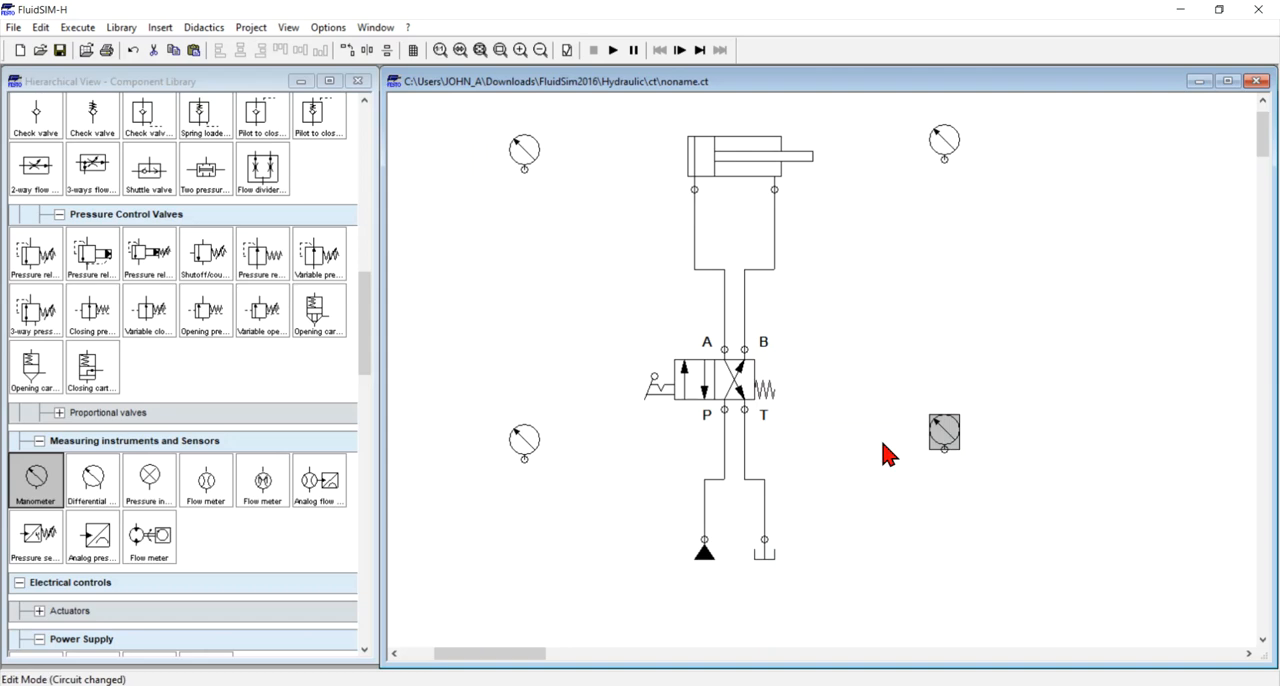
Connect the four manometers to the P, T, A and B lines with junctions at the line corners
{"action": "left_click", "coordinate": [523, 448]}
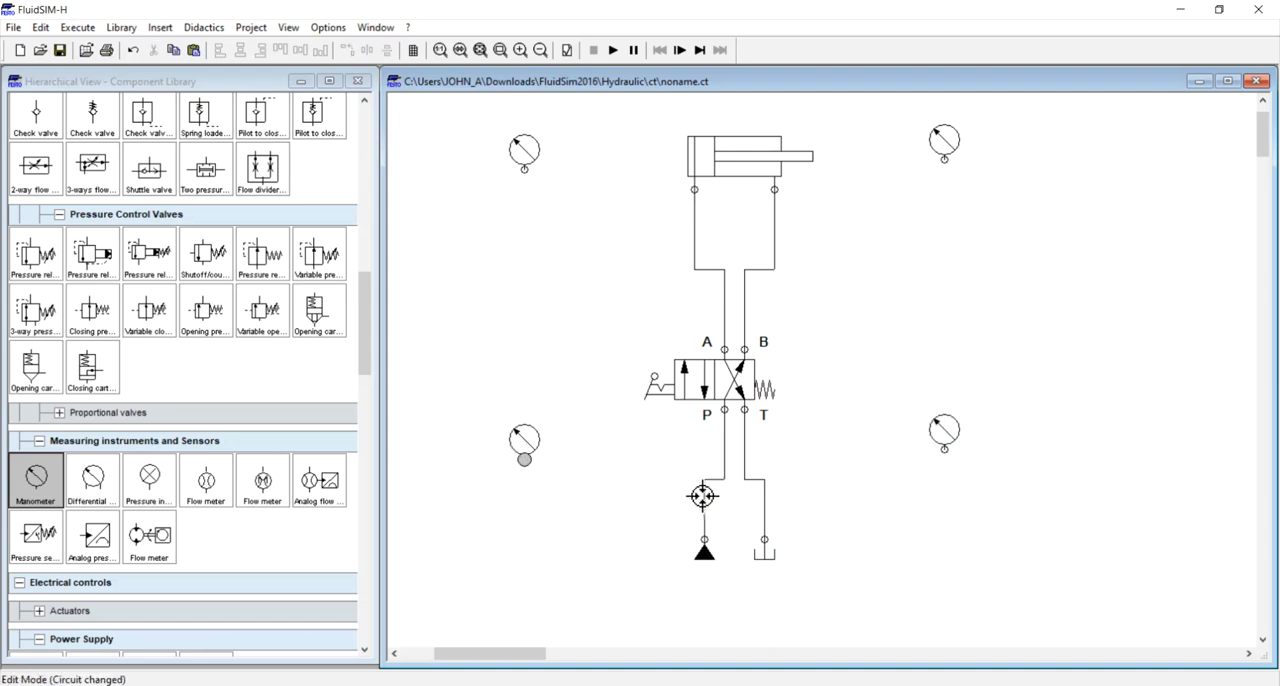
{"action": "left_click_drag", "start_coordinate": [704, 479], "coordinate": [704, 479]}
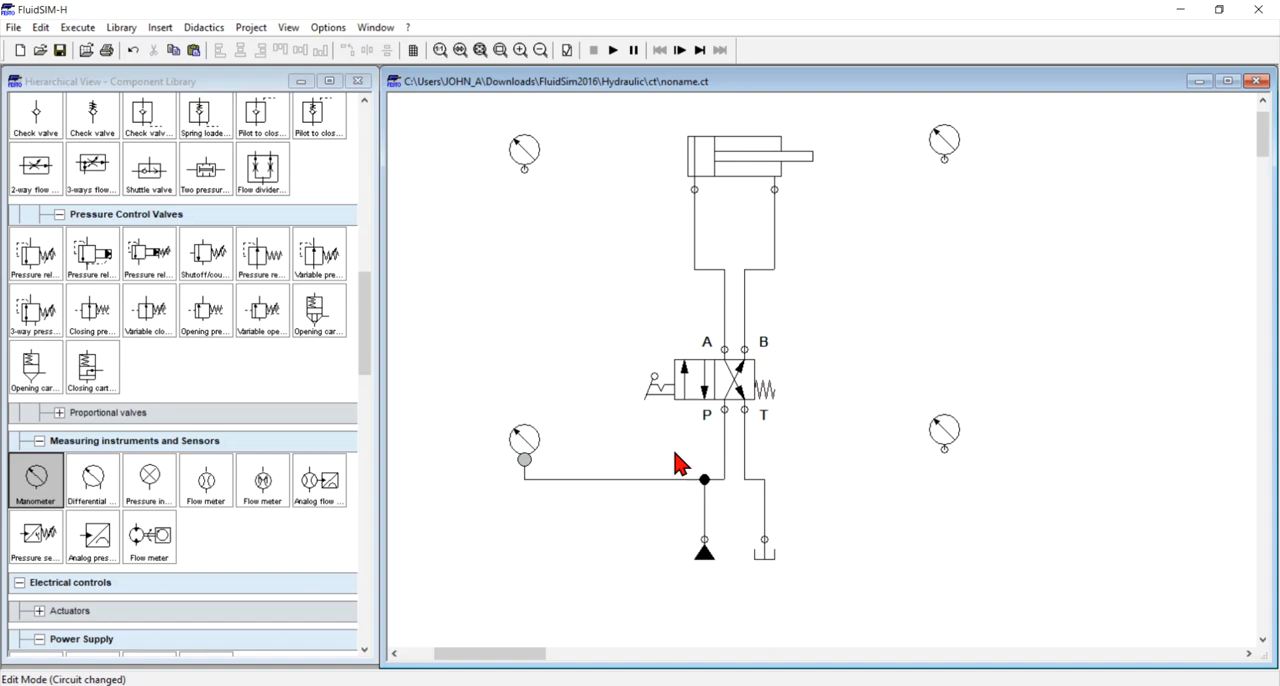
{"action": "left_click_drag", "start_coordinate": [947, 454], "coordinate": [765, 480]}
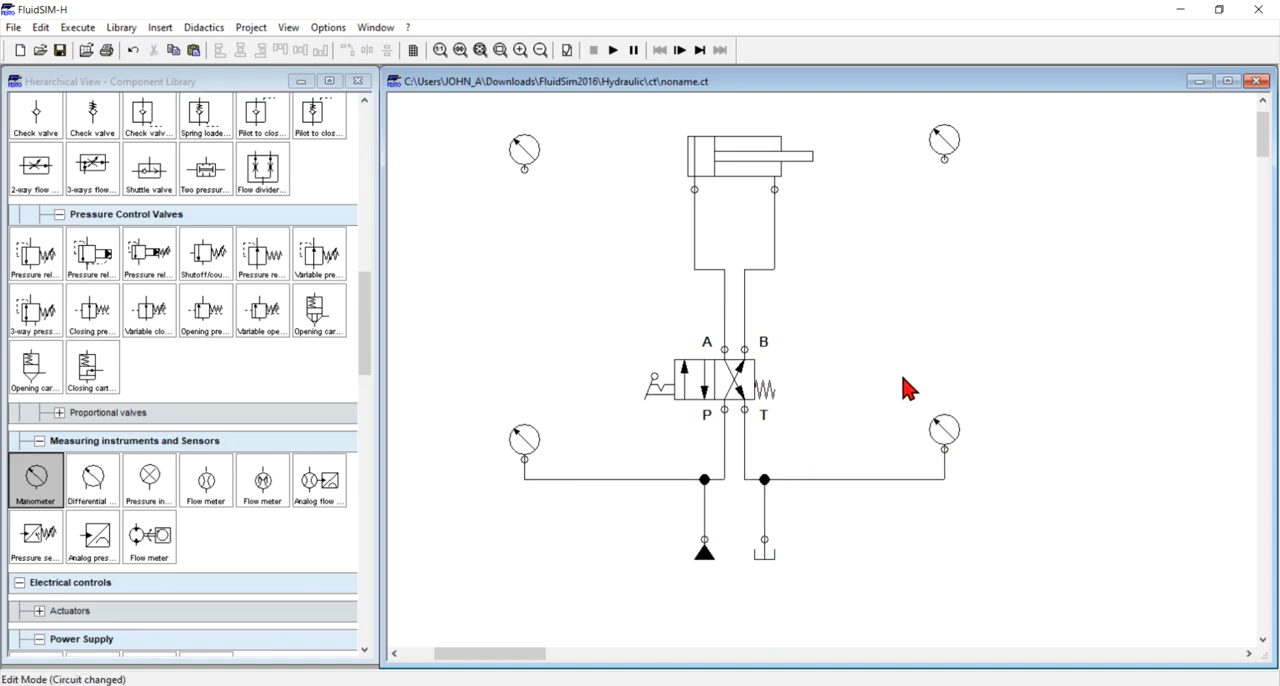
{"action": "left_click_drag", "start_coordinate": [523, 170], "coordinate": [694, 269]}
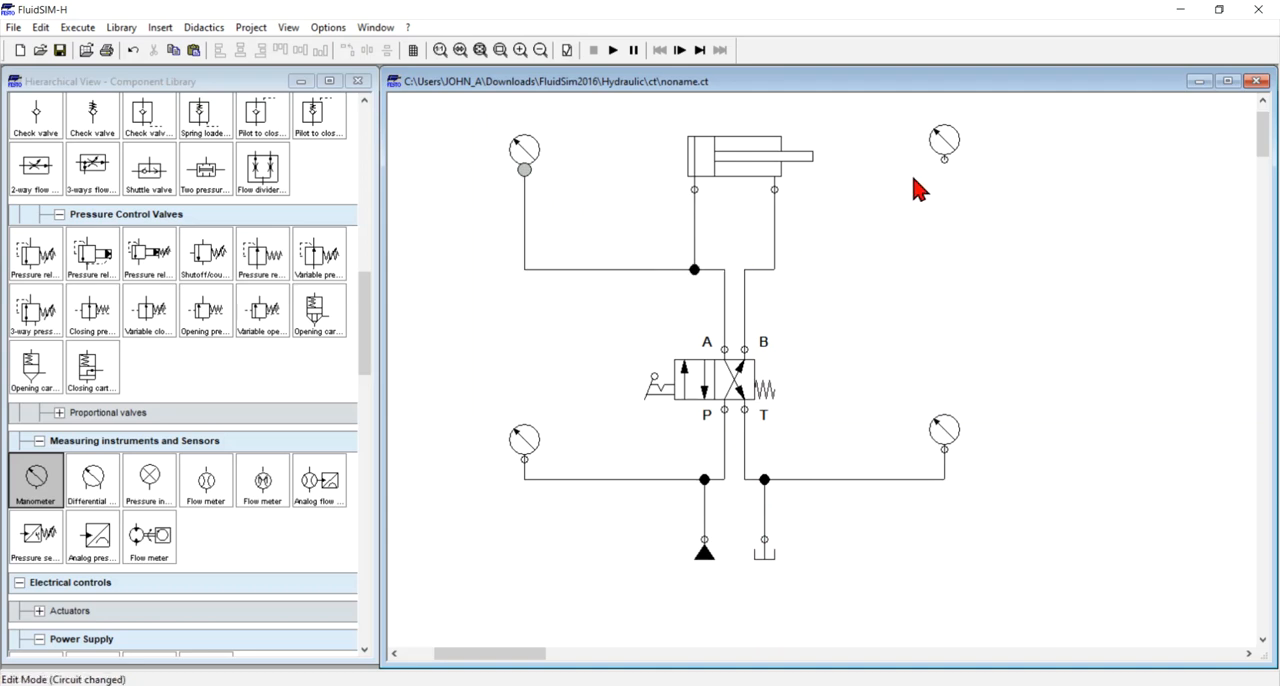
{"action": "left_click_drag", "start_coordinate": [944, 159], "coordinate": [774, 269]}
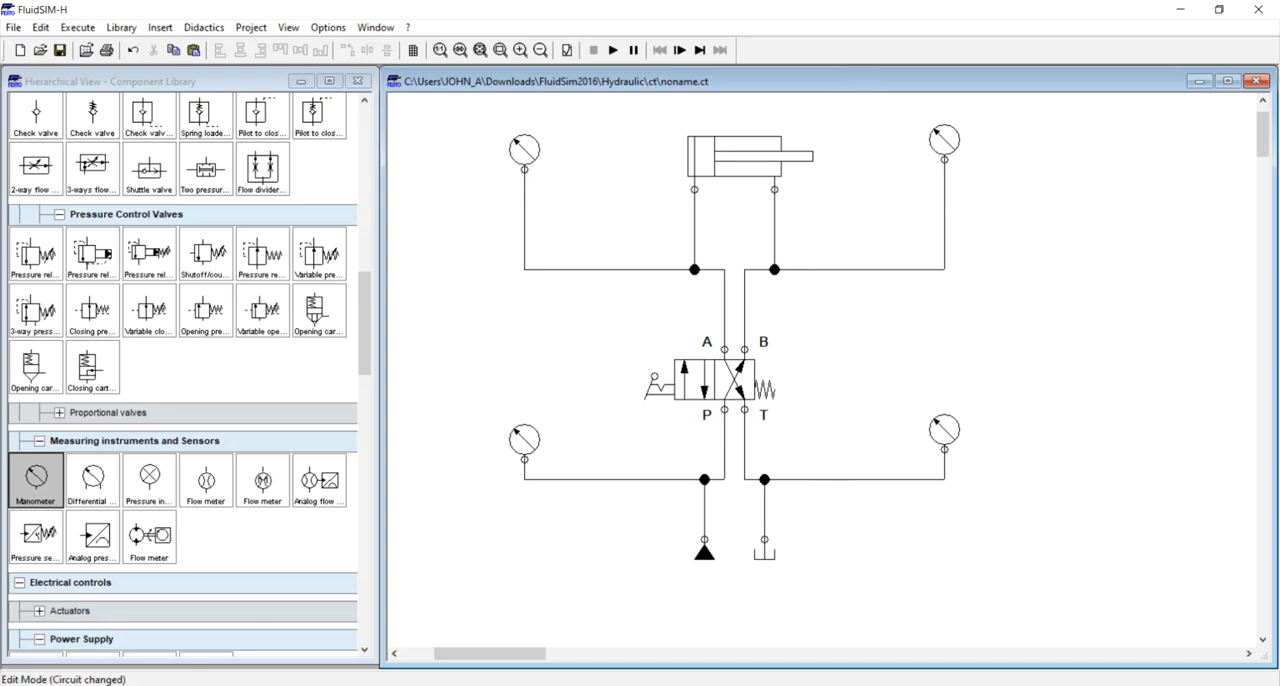
Switch to 1111.pdf and examine the given parameters of the exercise "Ejemplo 1 avance"
{"action": "key", "text": "alt+Tab"}
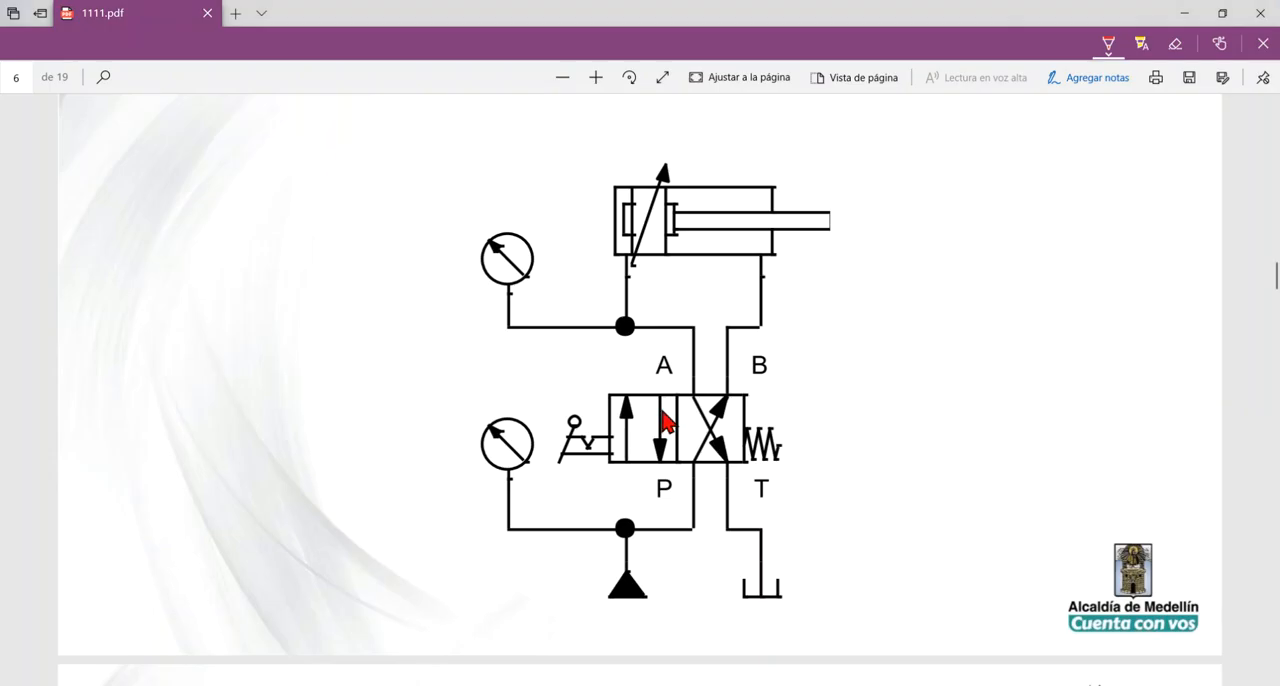
{"action": "scroll", "coordinate": [667, 420], "scroll_direction": "down", "scroll_amount": 2}
{"action": "scroll", "coordinate": [662, 437], "scroll_direction": "down", "scroll_amount": 8}
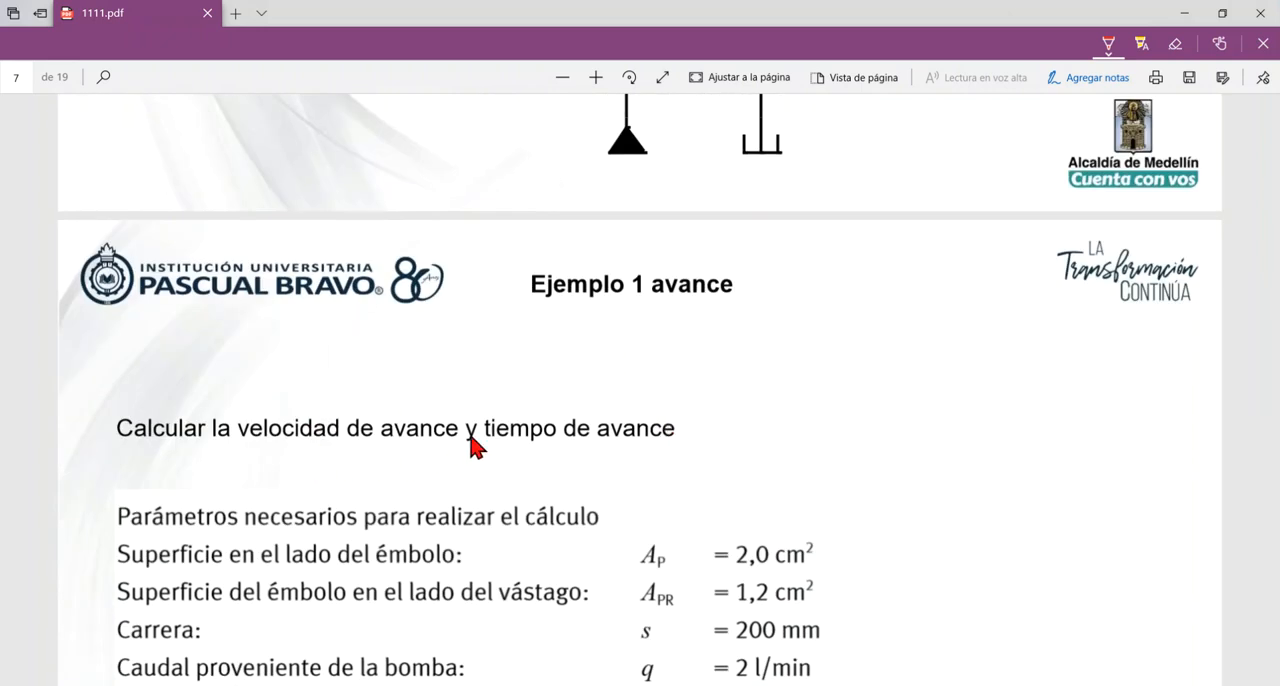
{"action": "scroll", "coordinate": [600, 458], "scroll_direction": "down", "scroll_amount": 4}
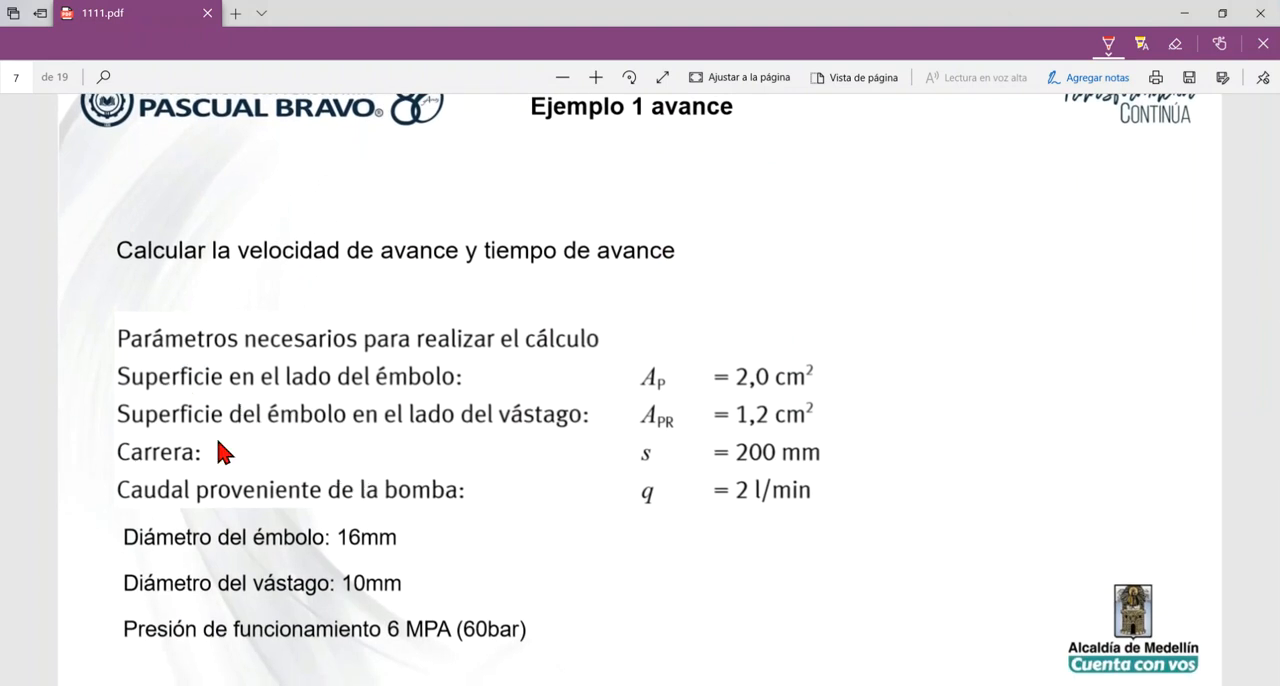
{"action": "scroll", "coordinate": [147, 535], "scroll_direction": "down", "scroll_amount": 2}
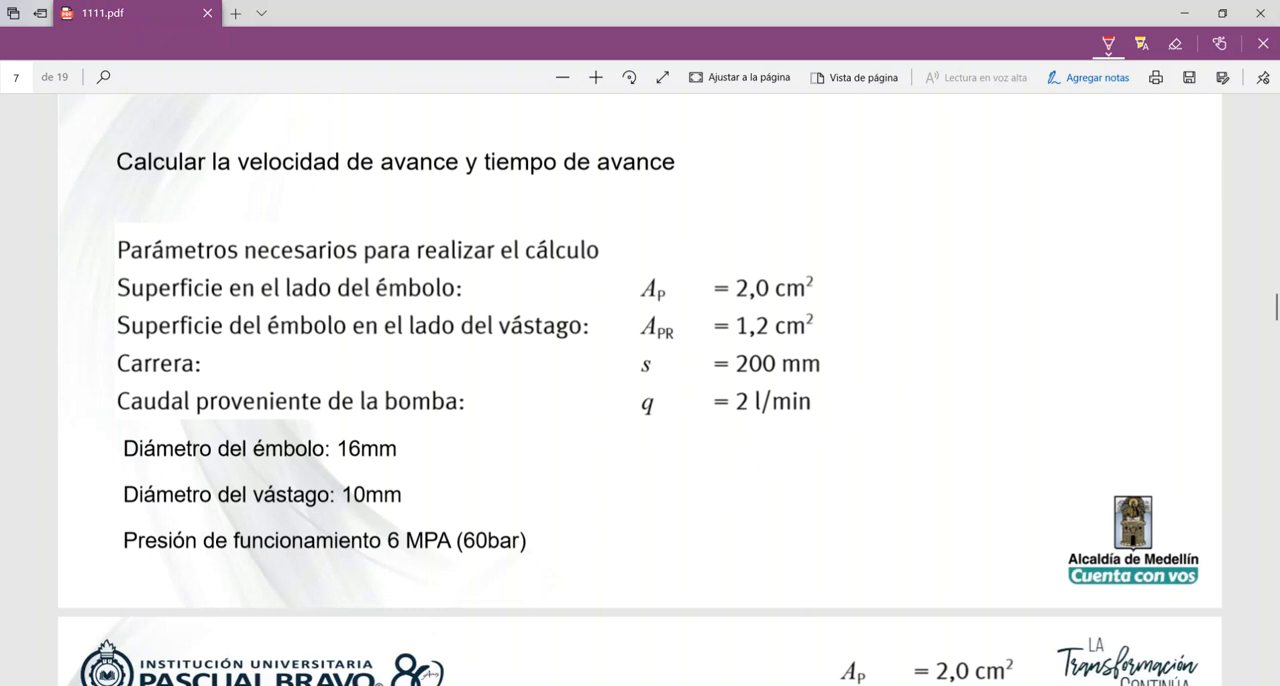
Switch back to FluidSIM-H, check the pump unit's operating pressure and flow against the exercise, and accept the settings
{"action": "mouse_move", "coordinate": [637, 685]}
{"action": "left_click", "coordinate": [620, 625]}
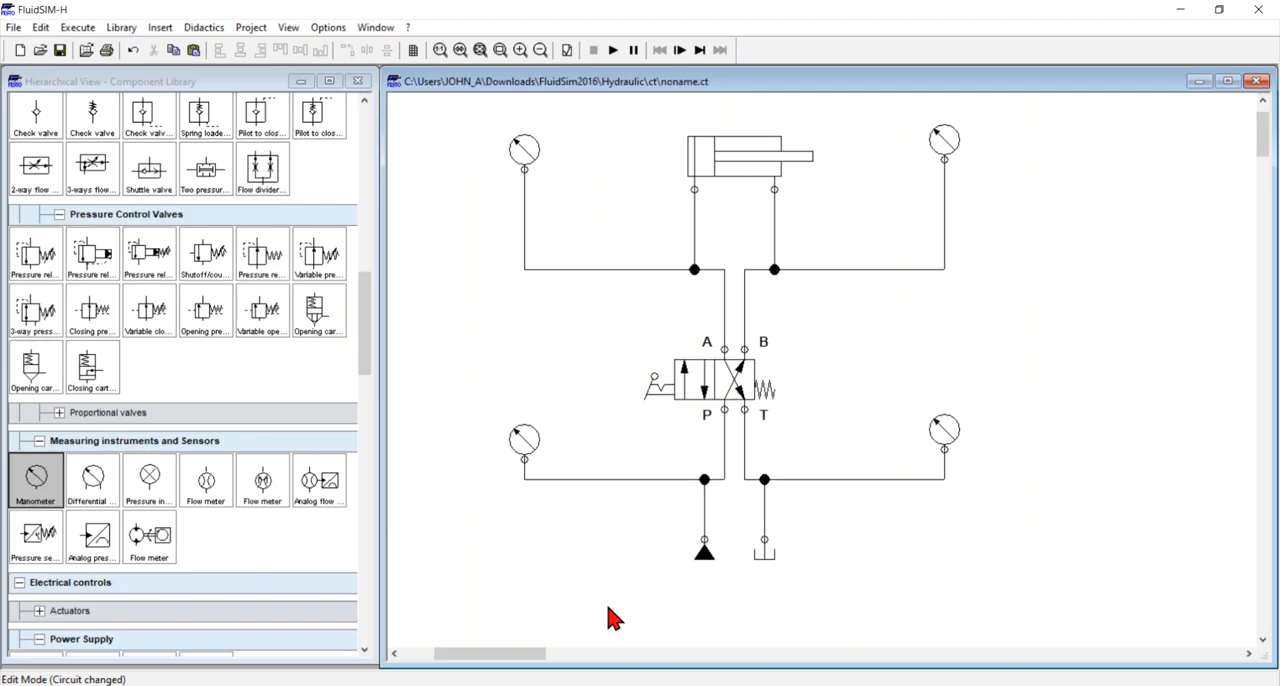
{"action": "mouse_move", "coordinate": [702, 558]}
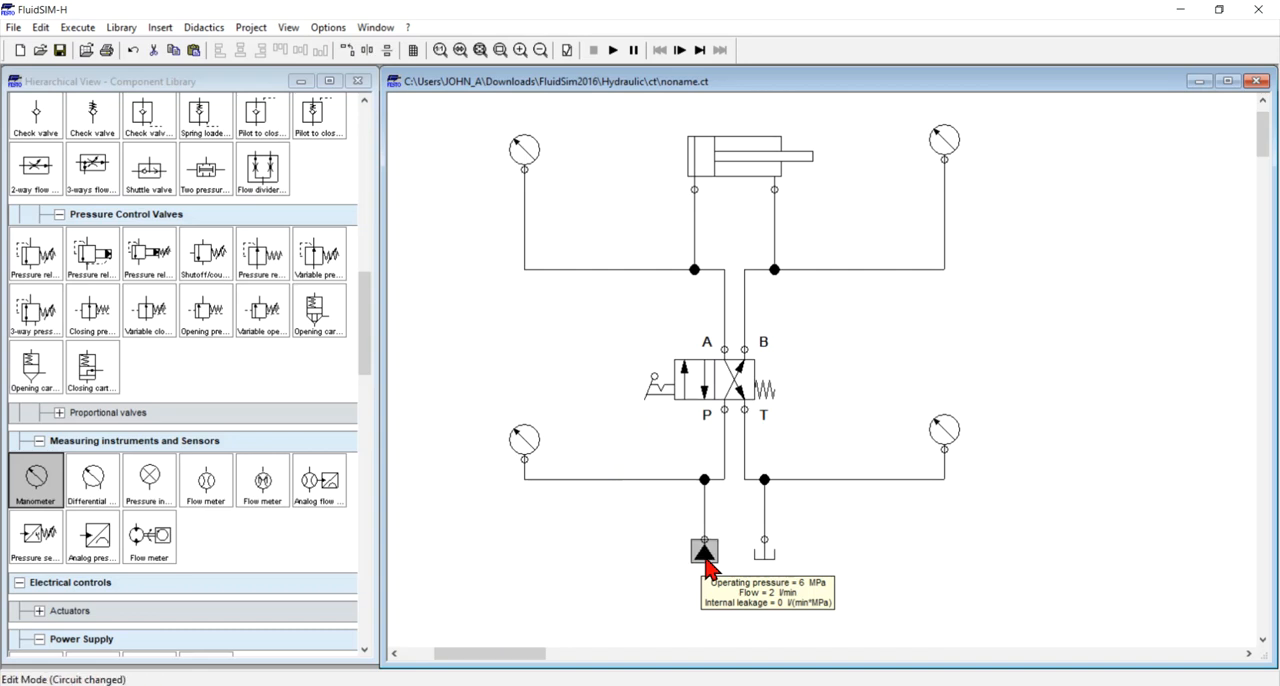
{"action": "double_click", "coordinate": [706, 566]}
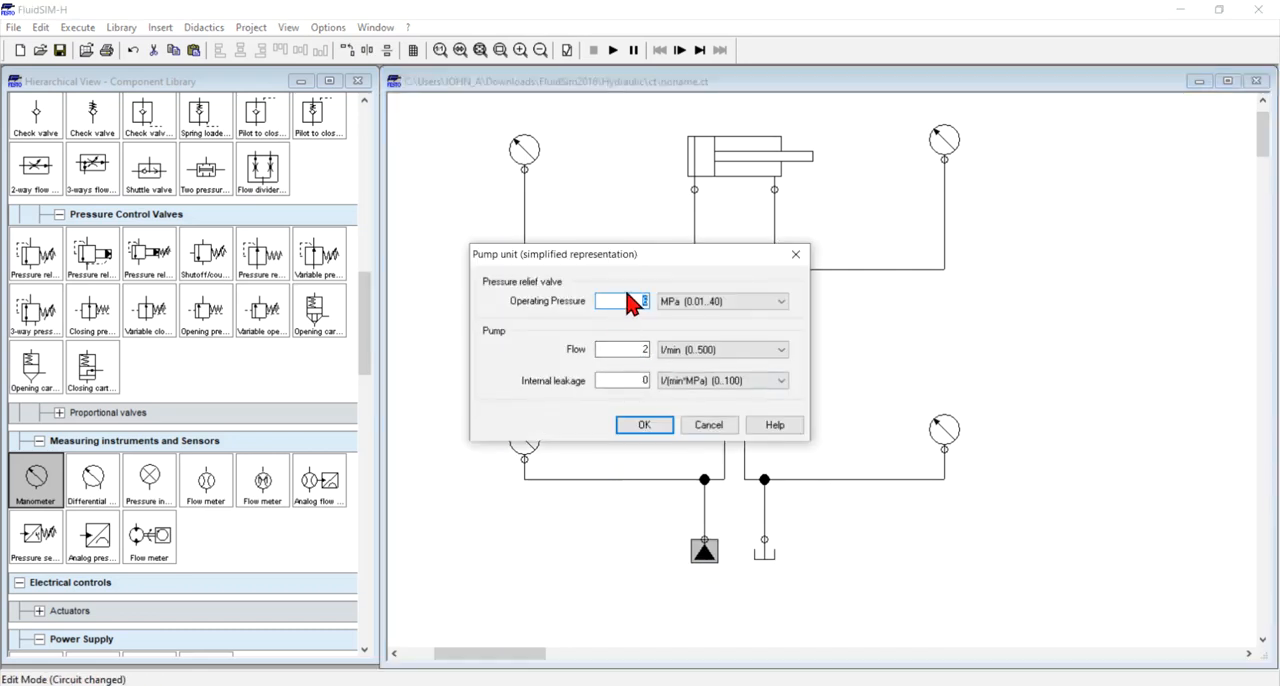
{"action": "left_click_drag", "start_coordinate": [629, 304], "coordinate": [667, 303]}
{"action": "left_click_drag", "start_coordinate": [626, 351], "coordinate": [664, 353]}
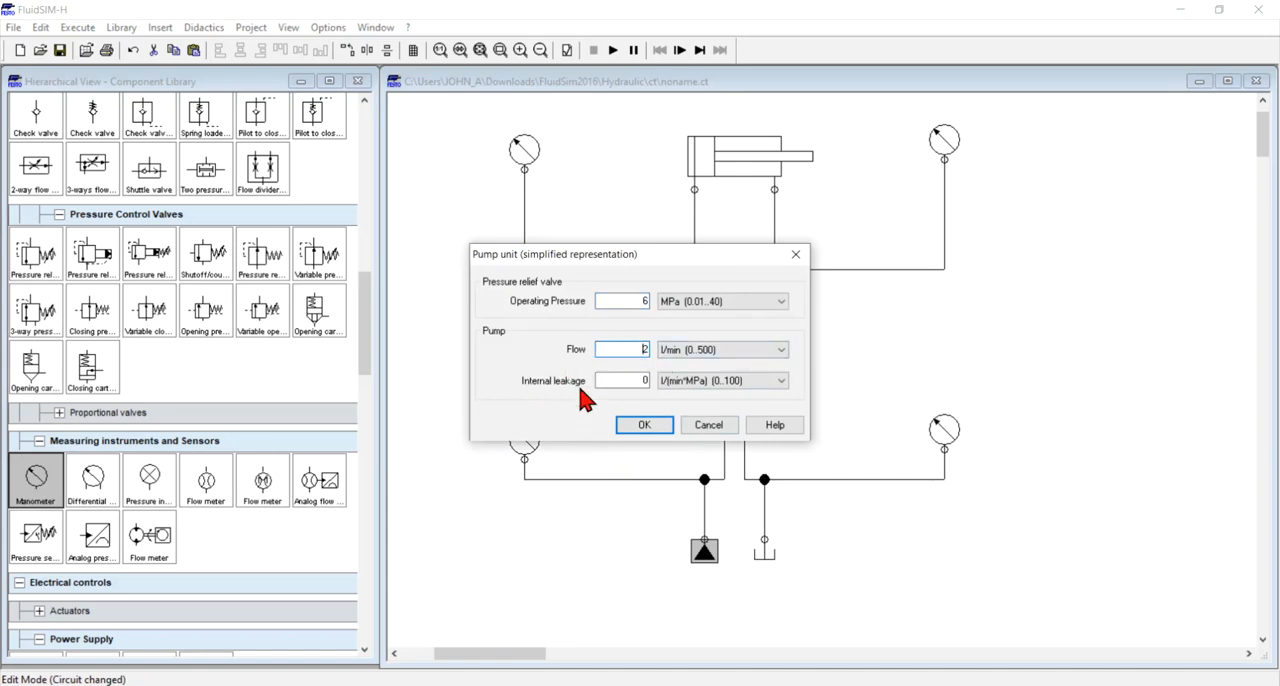
{"action": "left_click", "coordinate": [645, 428]}
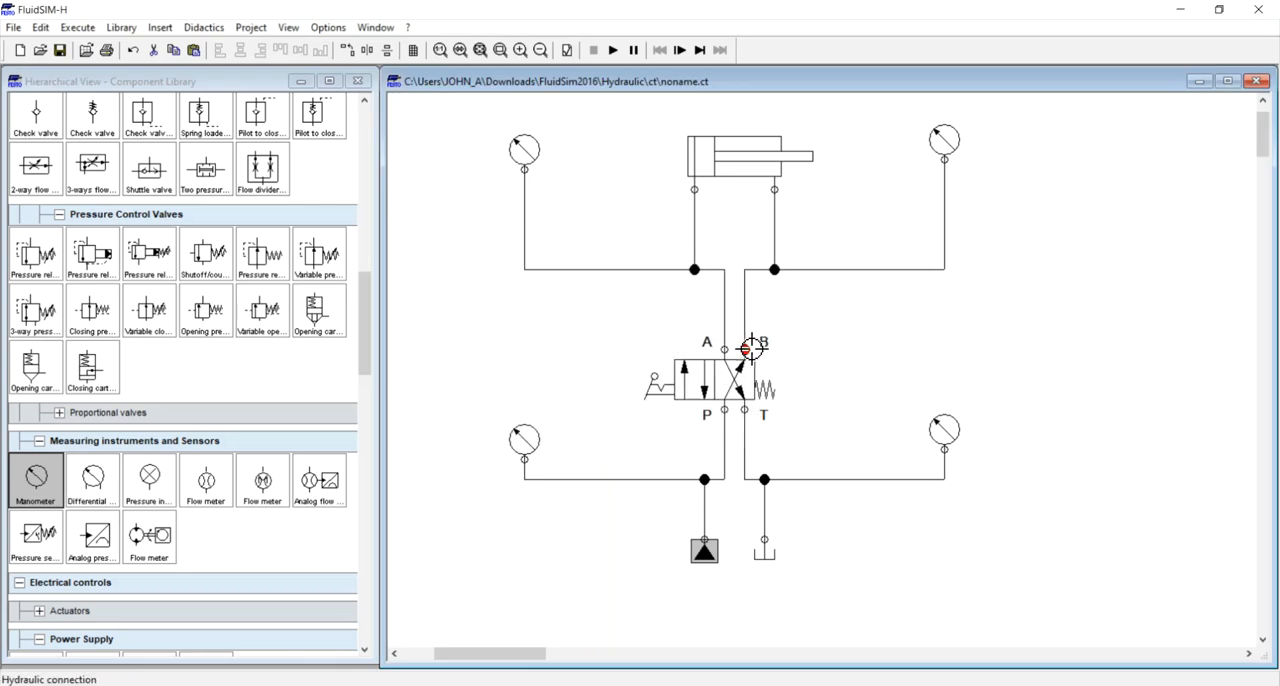
Open the double acting cylinder's properties at its general configuration options
{"action": "mouse_move", "coordinate": [735, 175]}
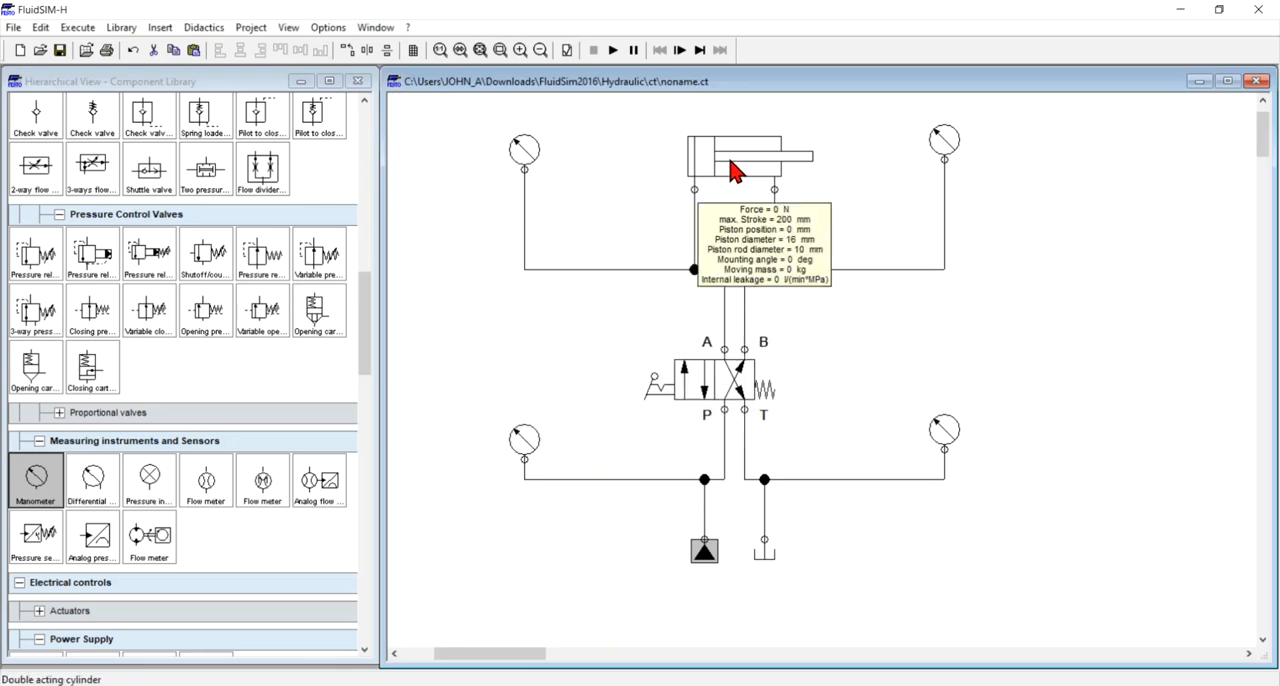
{"action": "double_click", "coordinate": [735, 170]}
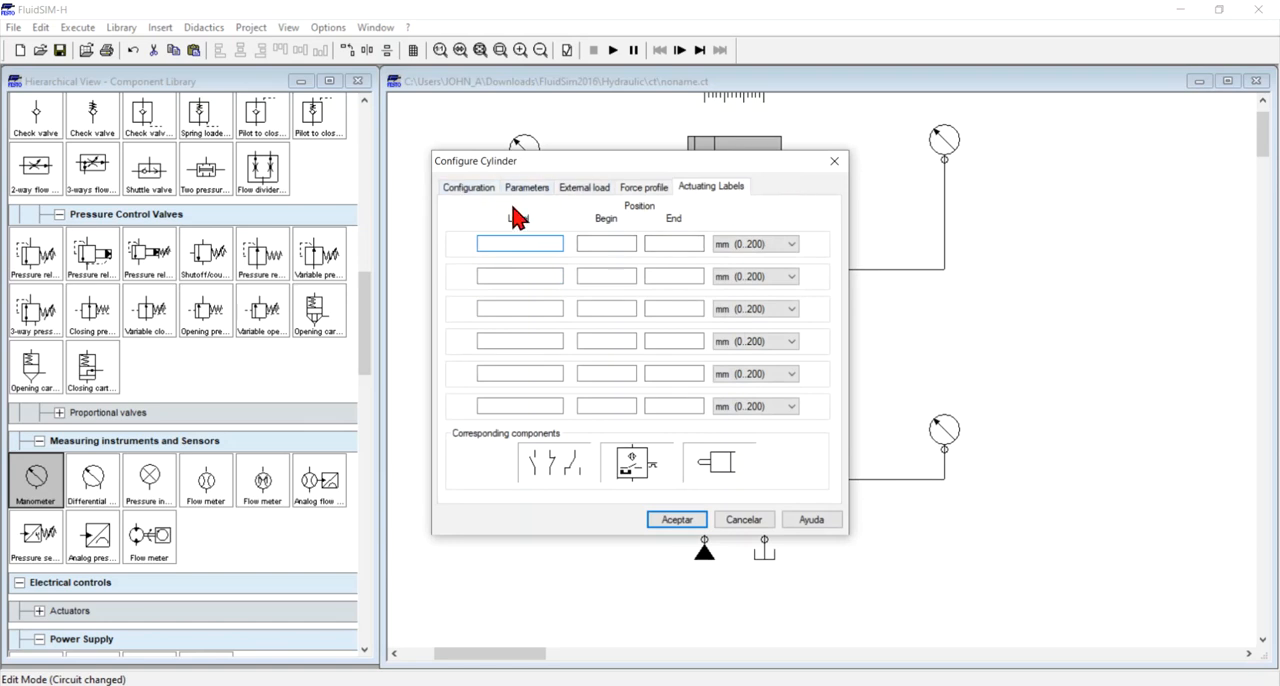
{"action": "left_click", "coordinate": [470, 190]}
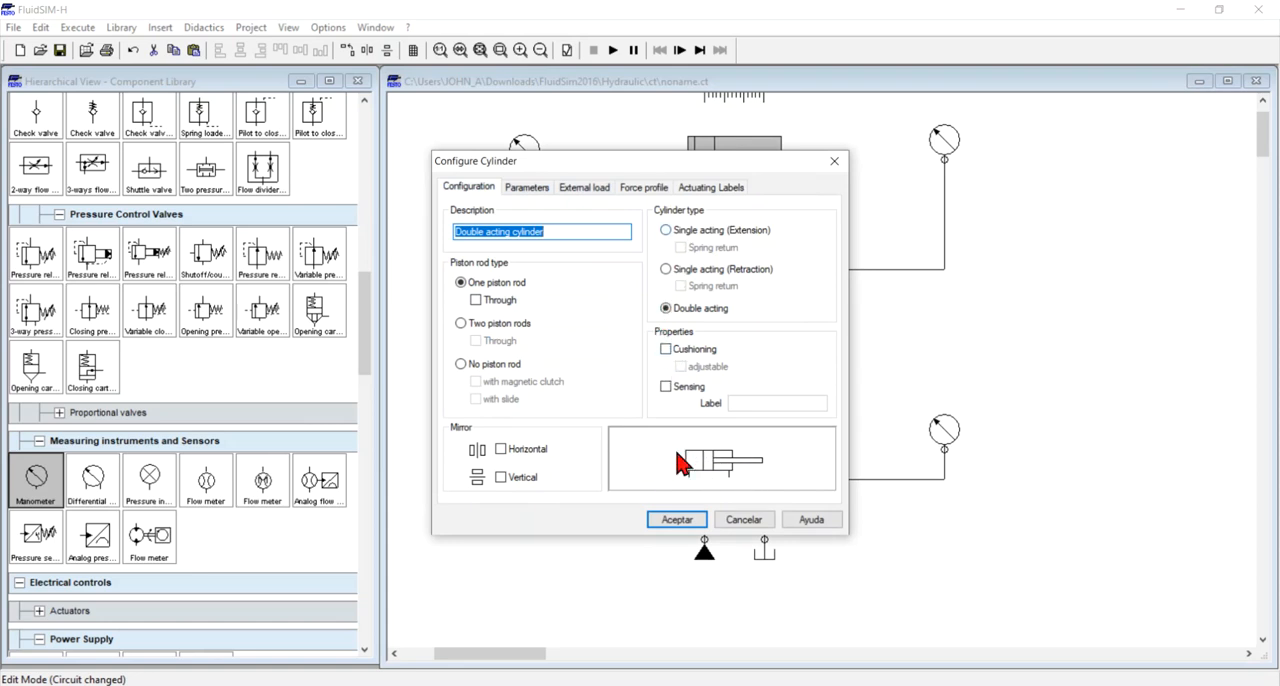
Try the single acting extension and retraction types for the cylinder and return it to double acting
{"action": "left_click", "coordinate": [671, 233]}
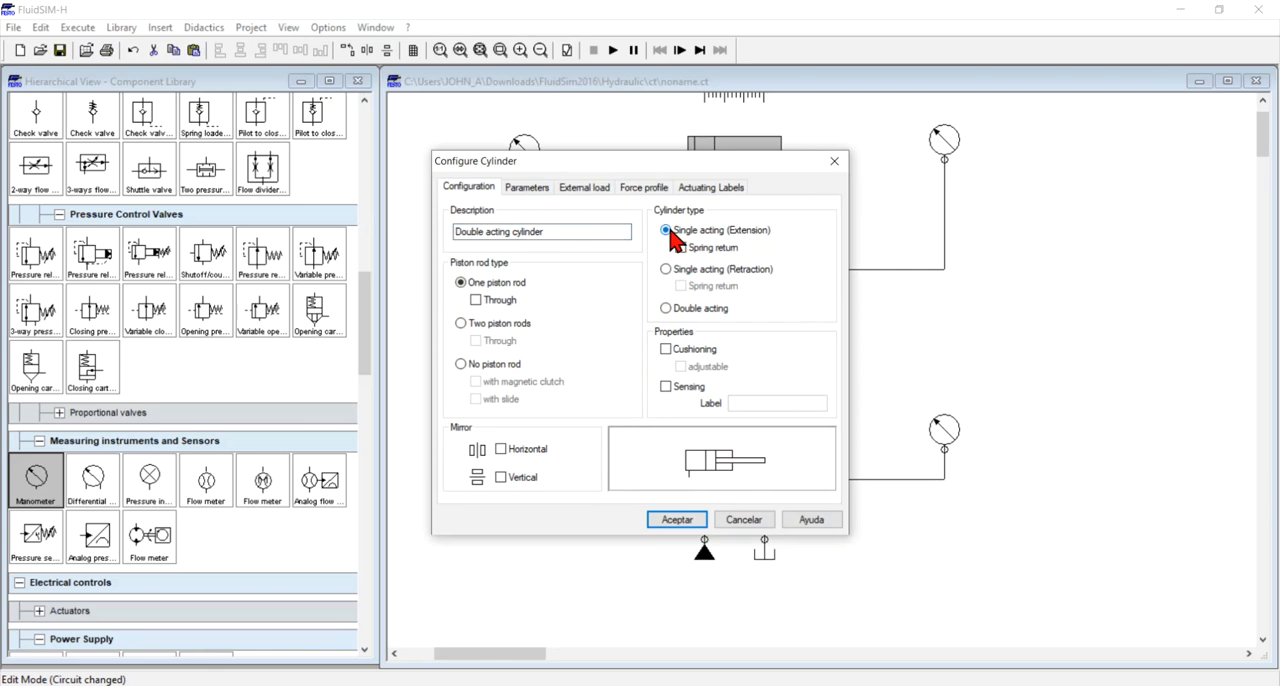
{"action": "left_click", "coordinate": [668, 270]}
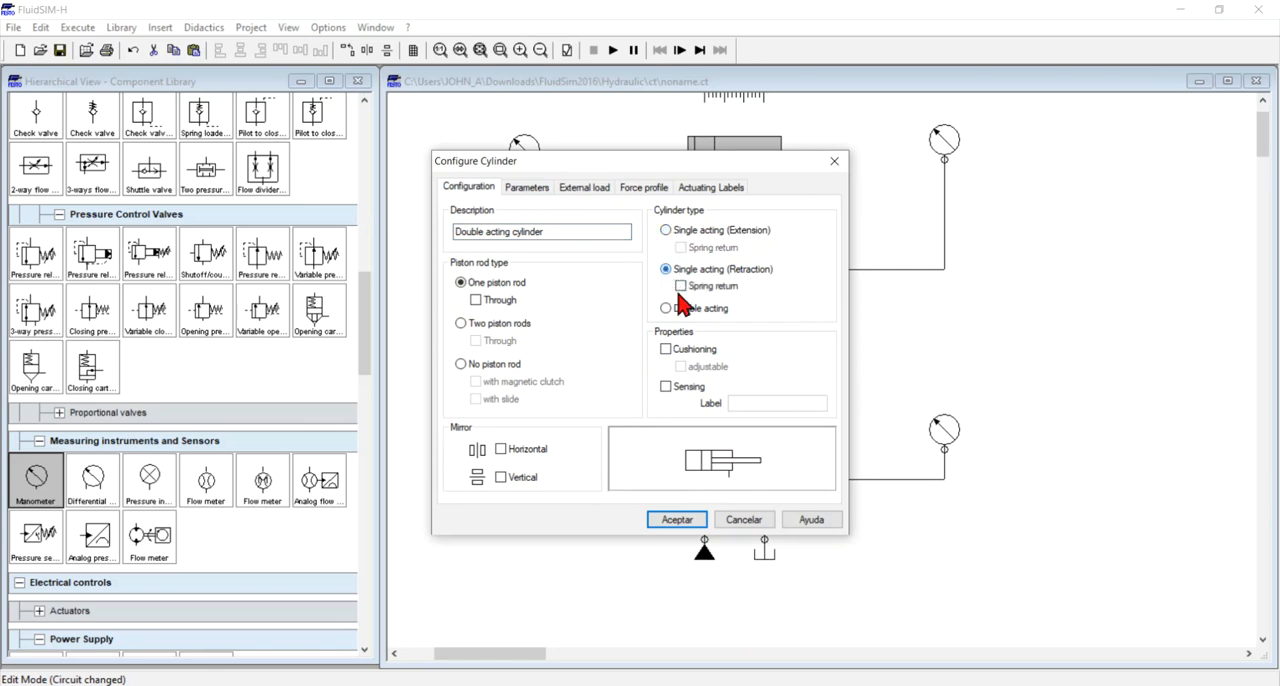
{"action": "left_click", "coordinate": [667, 309]}
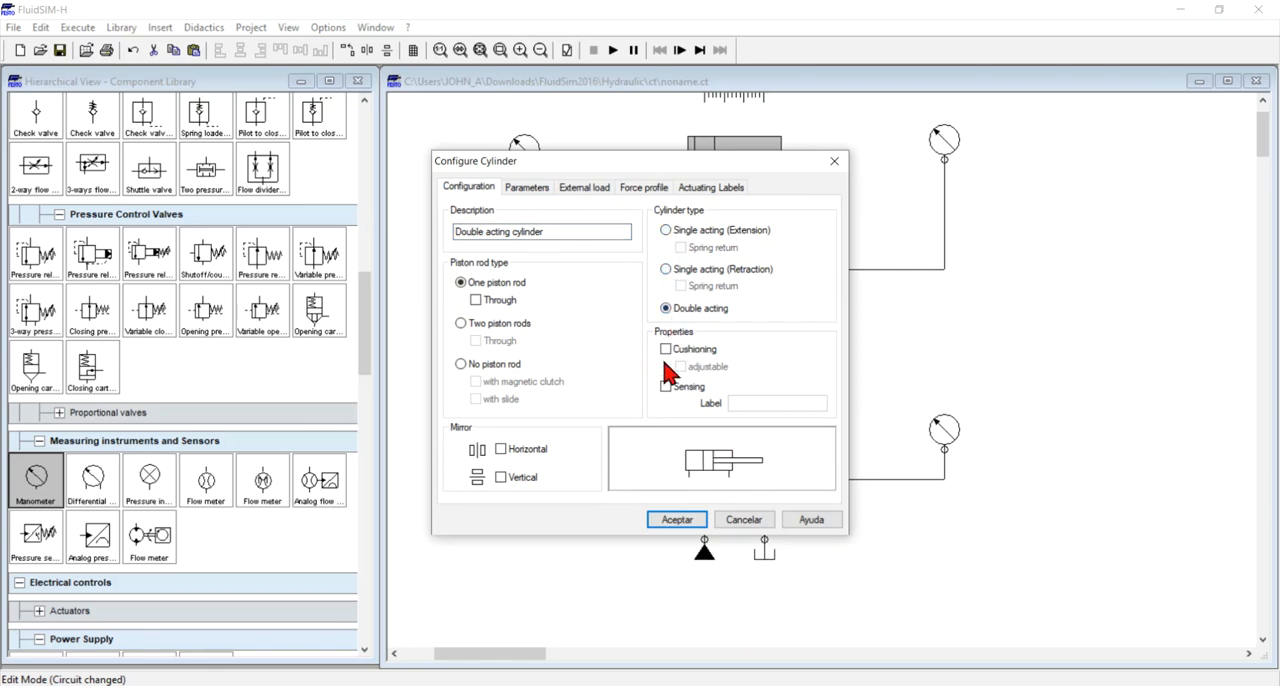
Try the cushioning and sensing properties on the cylinder and switch both off again
{"action": "left_click", "coordinate": [666, 350]}
{"action": "left_click", "coordinate": [666, 350]}
{"action": "left_click", "coordinate": [665, 387]}
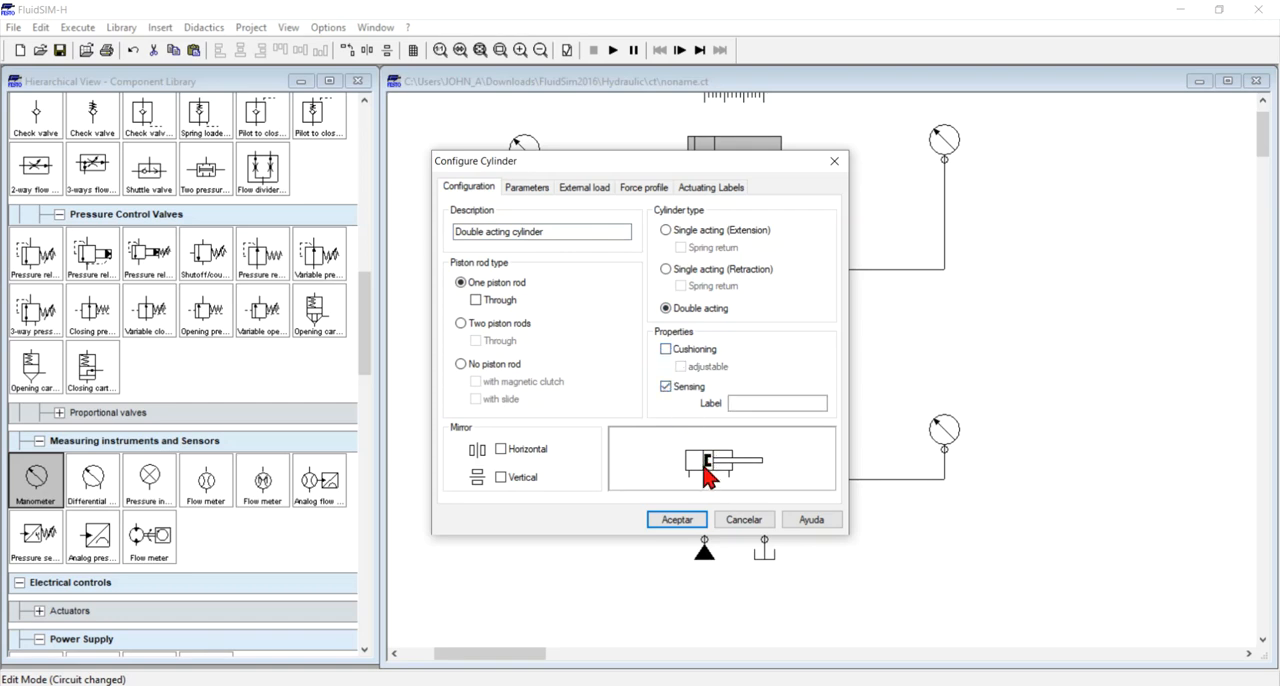
{"action": "left_click", "coordinate": [667, 350]}
{"action": "left_click", "coordinate": [667, 388]}
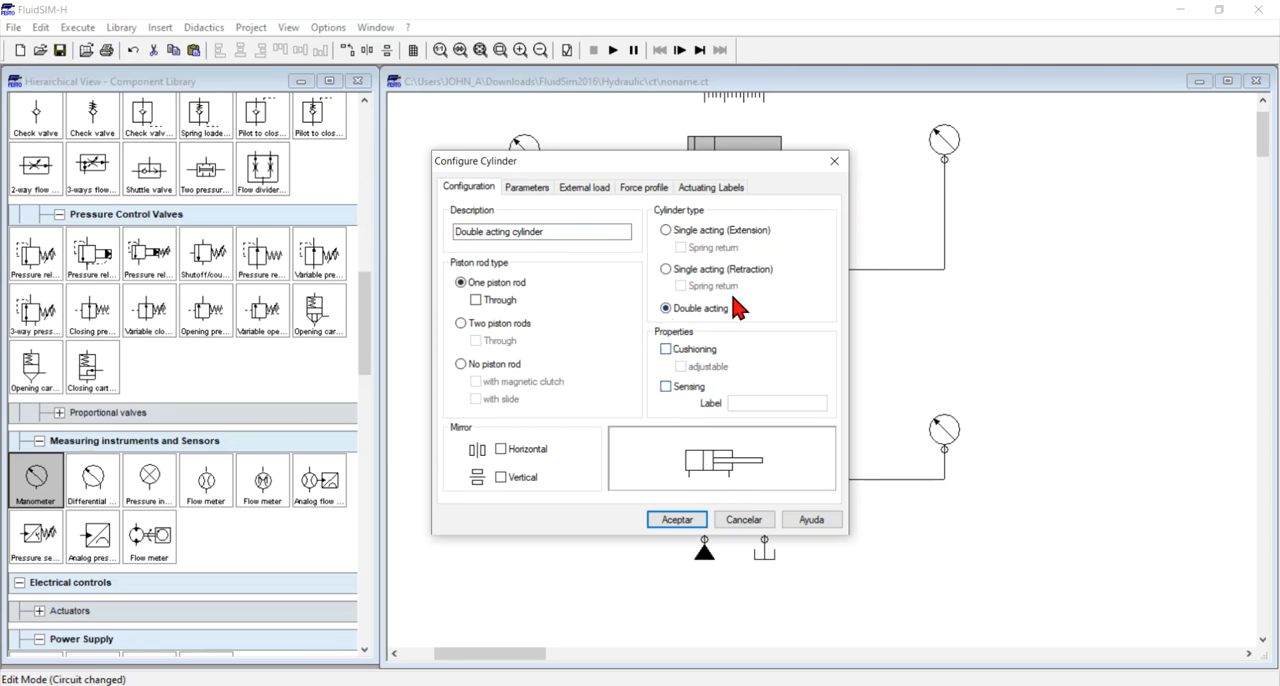
Try the two piston rods and no piston rod options and return the cylinder to one piston rod
{"action": "left_click", "coordinate": [461, 324]}
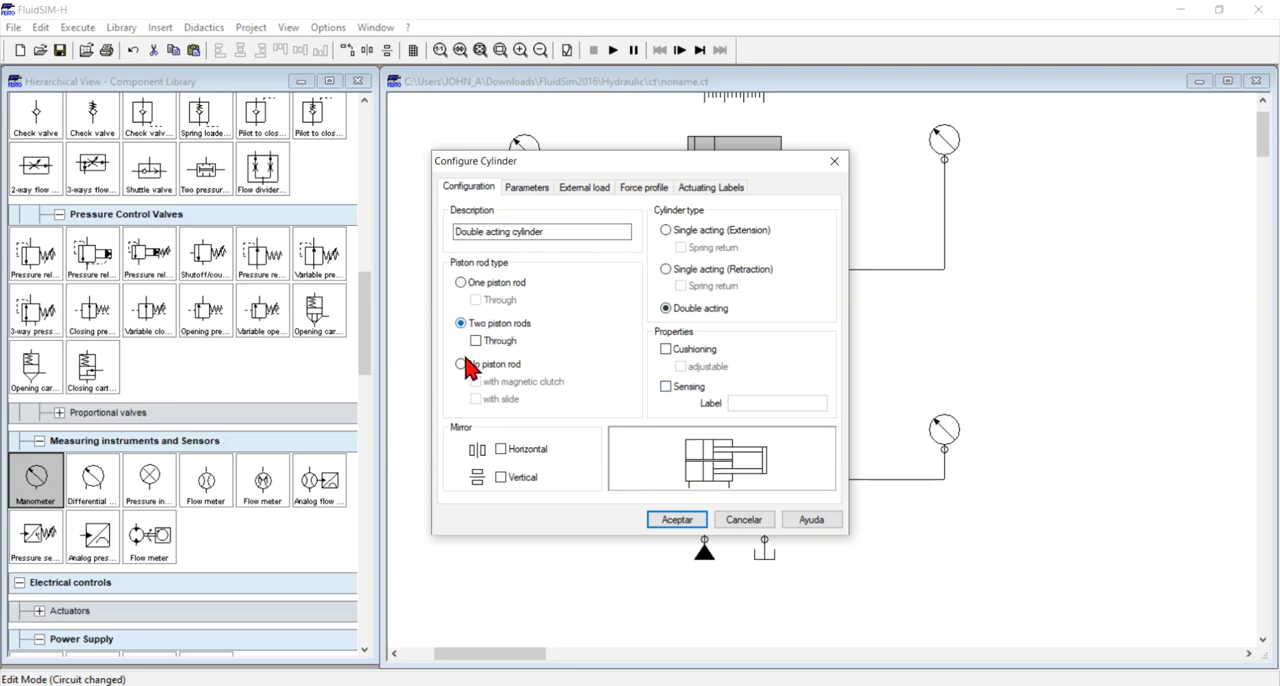
{"action": "left_click", "coordinate": [461, 365]}
{"action": "left_click", "coordinate": [461, 283]}
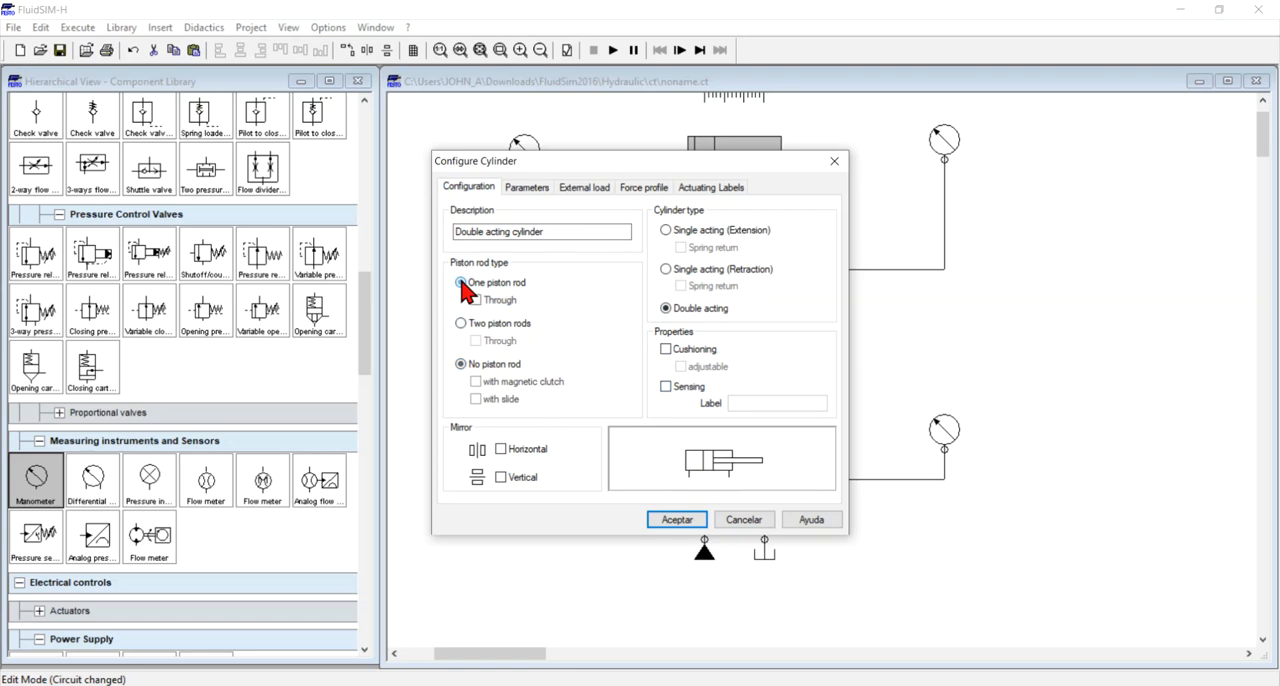
Review the cylinder's maximum stroke, piston diameter, piston rod diameter and calculated areas, including the available area units
{"action": "left_click", "coordinate": [530, 188]}
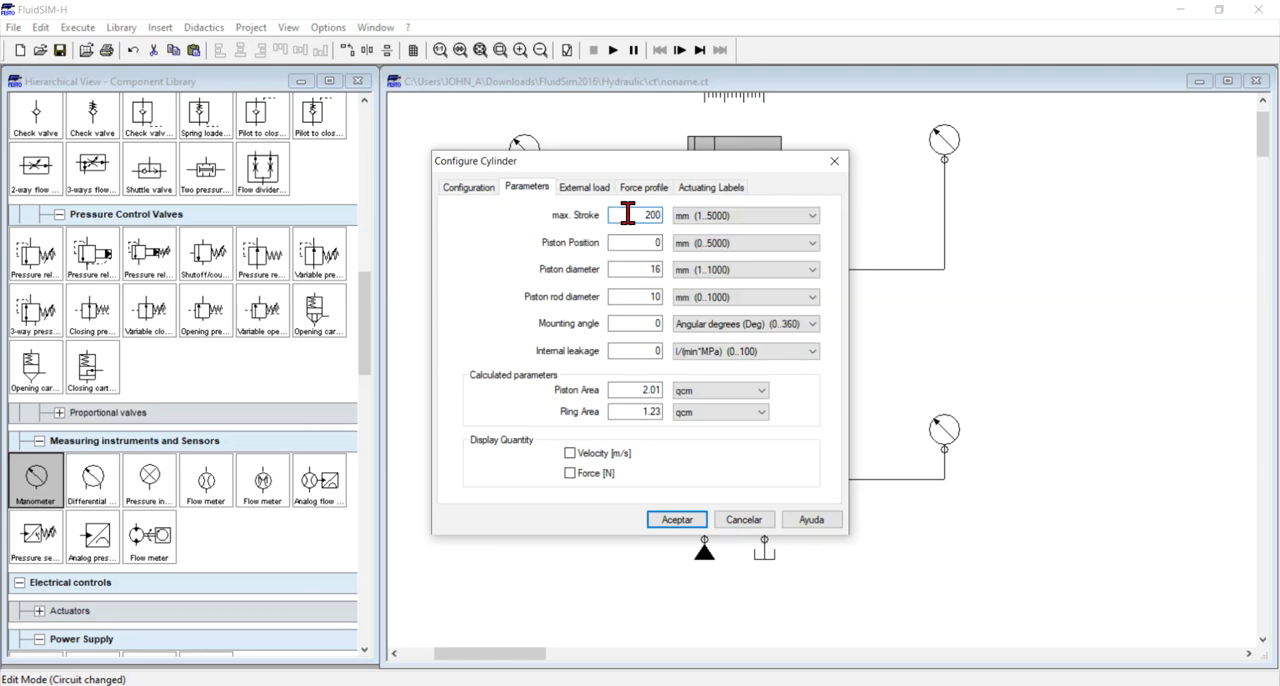
{"action": "left_click_drag", "start_coordinate": [628, 214], "coordinate": [652, 215]}
{"action": "double_click", "coordinate": [642, 269]}
{"action": "left_click", "coordinate": [634, 272]}
{"action": "double_click", "coordinate": [643, 297]}
{"action": "left_click", "coordinate": [640, 411]}
{"action": "left_click", "coordinate": [740, 394]}
{"action": "left_click", "coordinate": [750, 404]}
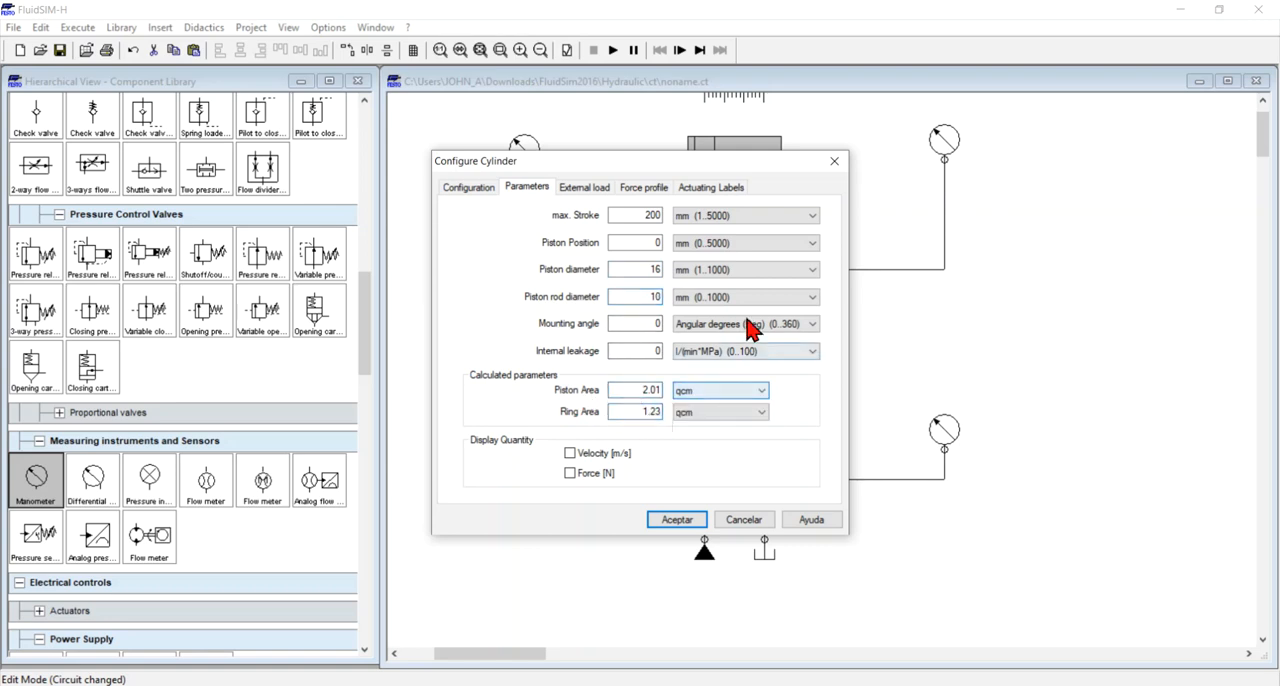
Set the cylinder's piston rod diameter to 8 mm
{"action": "double_click", "coordinate": [640, 297]}
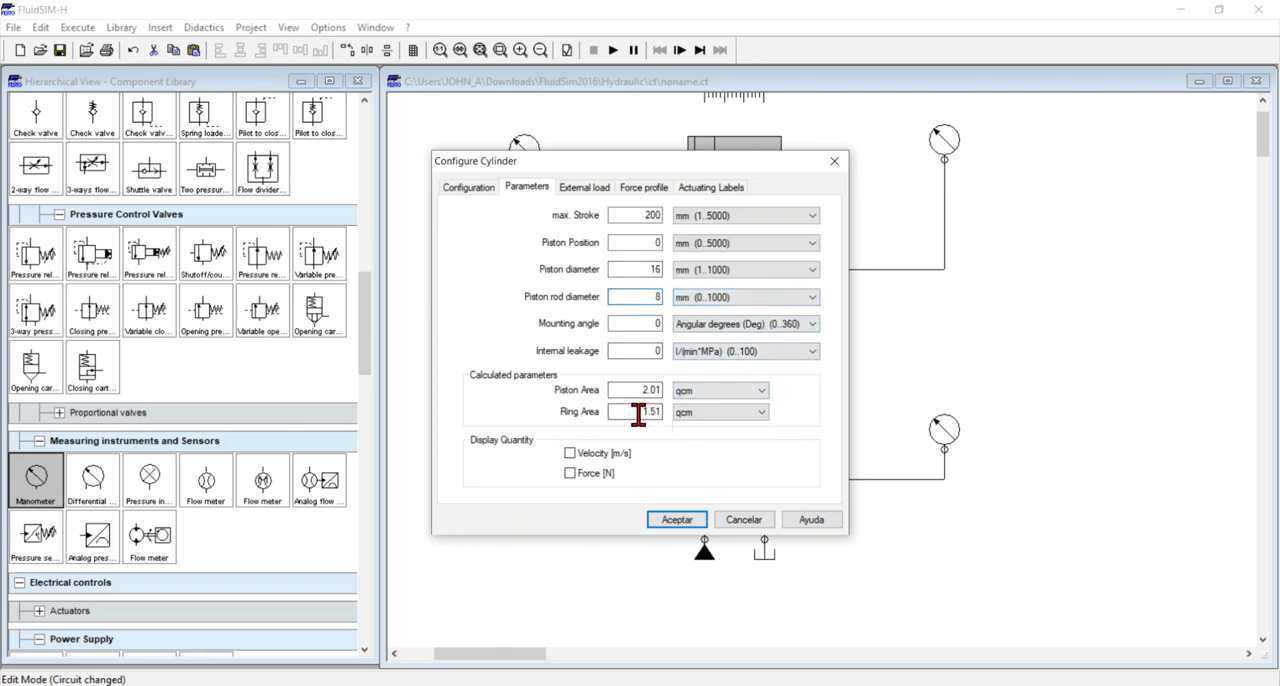
Set the cylinder's piston rod diameter to 10 mm and enable the velocity and force display quantities
{"action": "double_click", "coordinate": [650, 296]}
{"action": "left_click", "coordinate": [570, 473]}
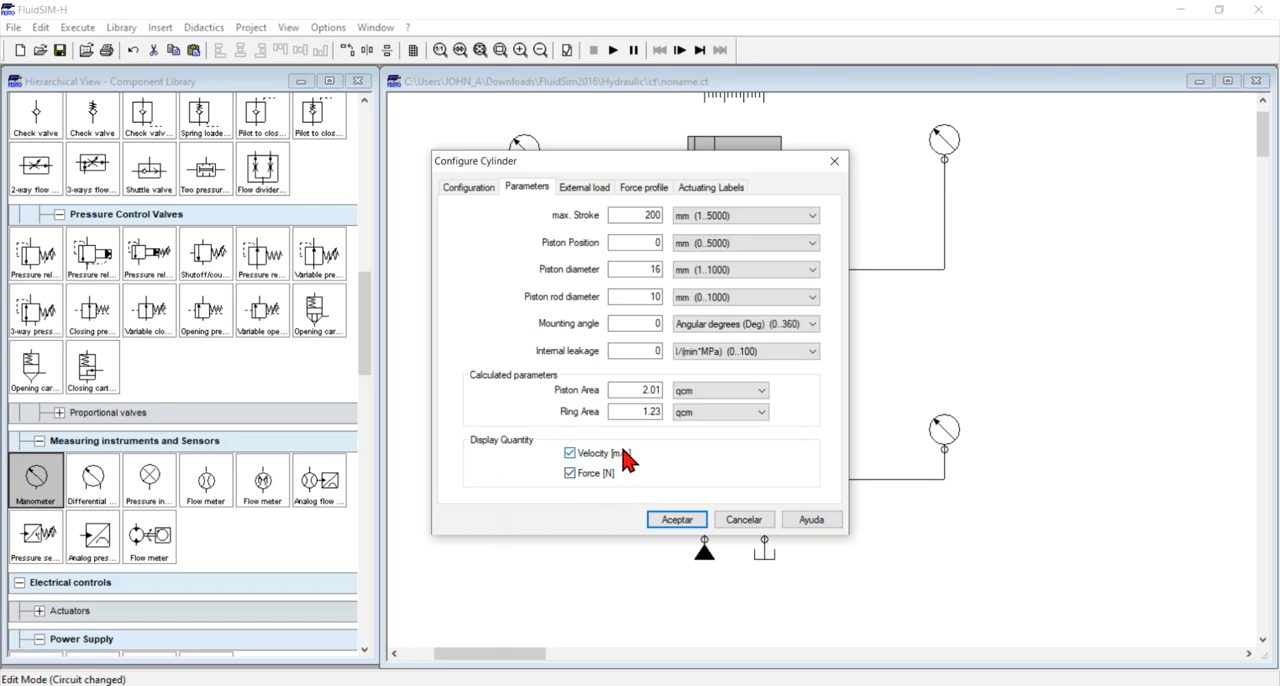
Review the cylinder's external load settings, then try the variable force profile and return it to constant force
{"action": "left_click", "coordinate": [584, 189]}
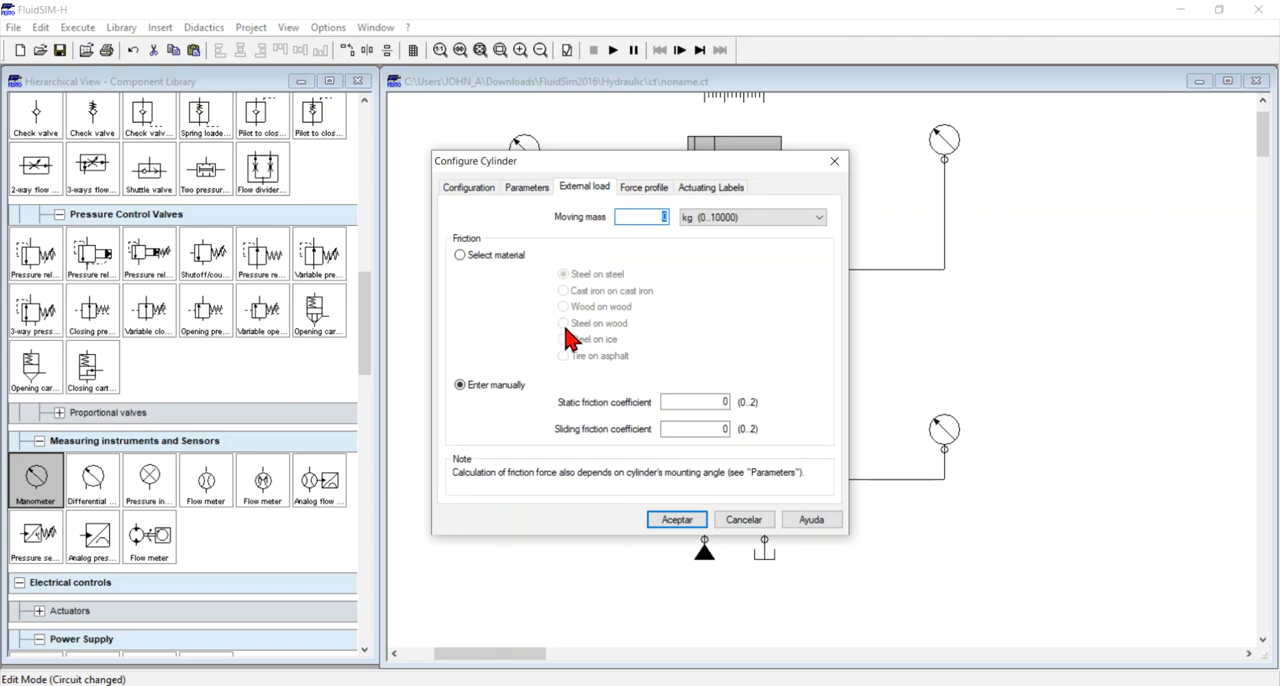
{"action": "left_click", "coordinate": [652, 192]}
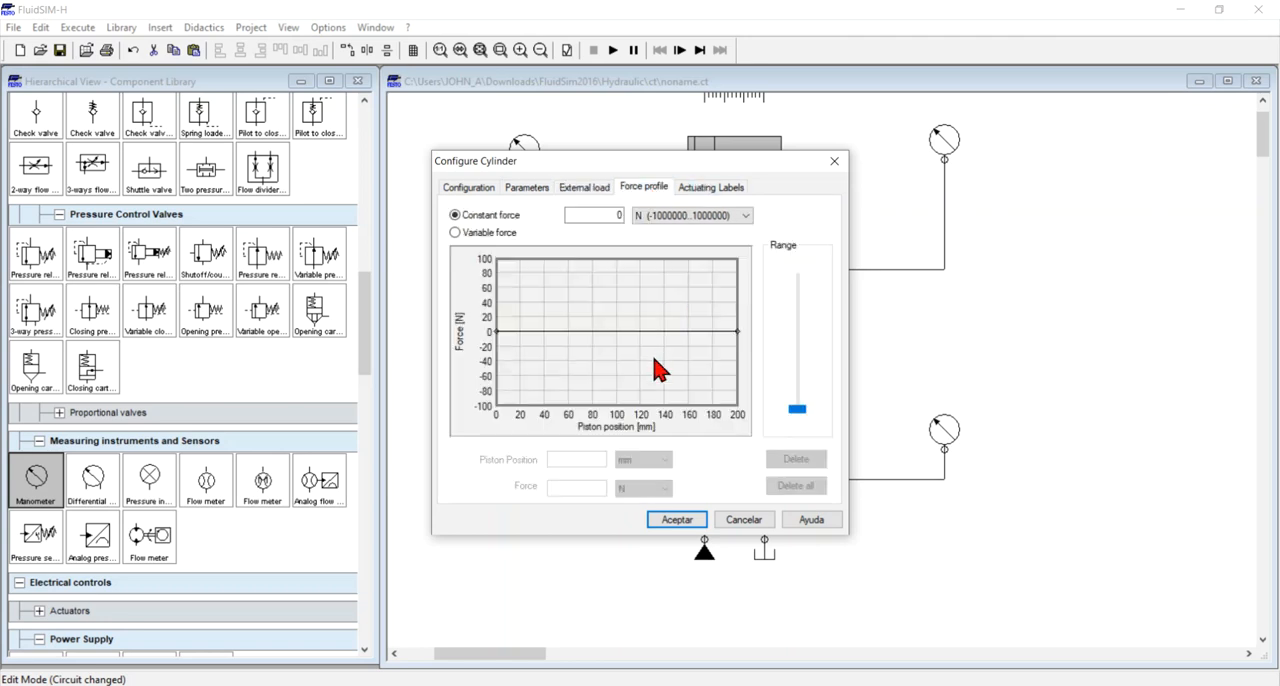
{"action": "left_click", "coordinate": [455, 233]}
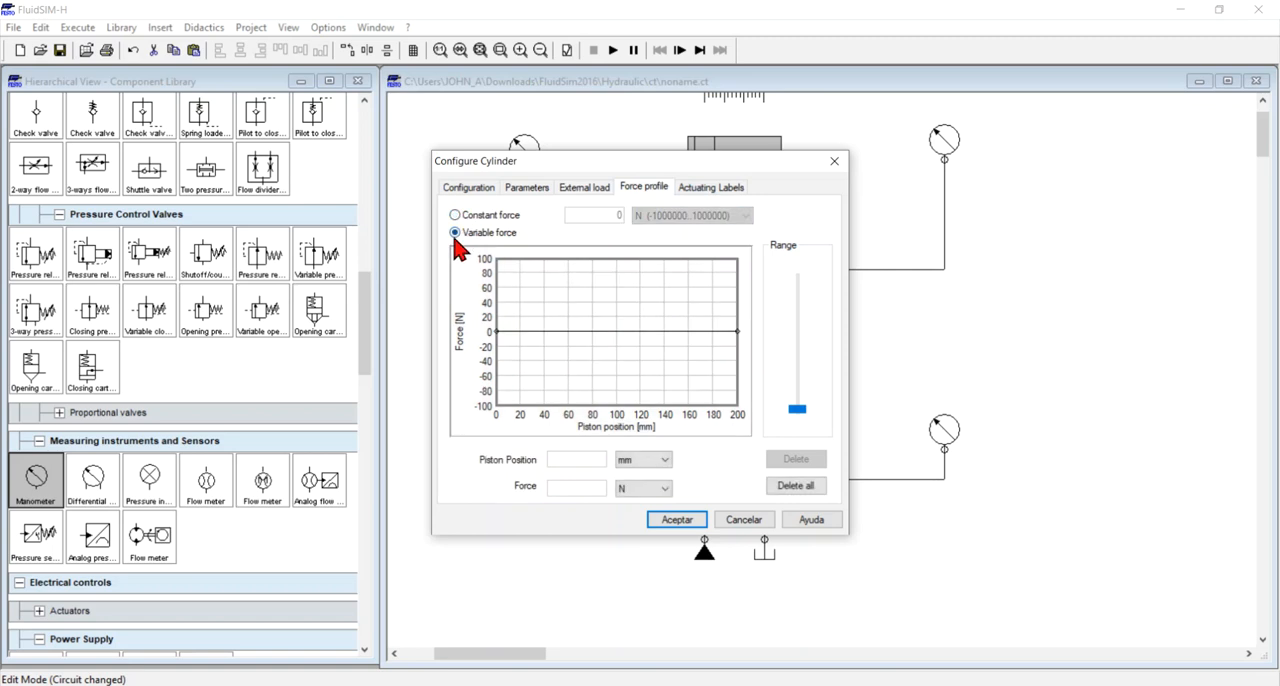
{"action": "left_click", "coordinate": [456, 216]}
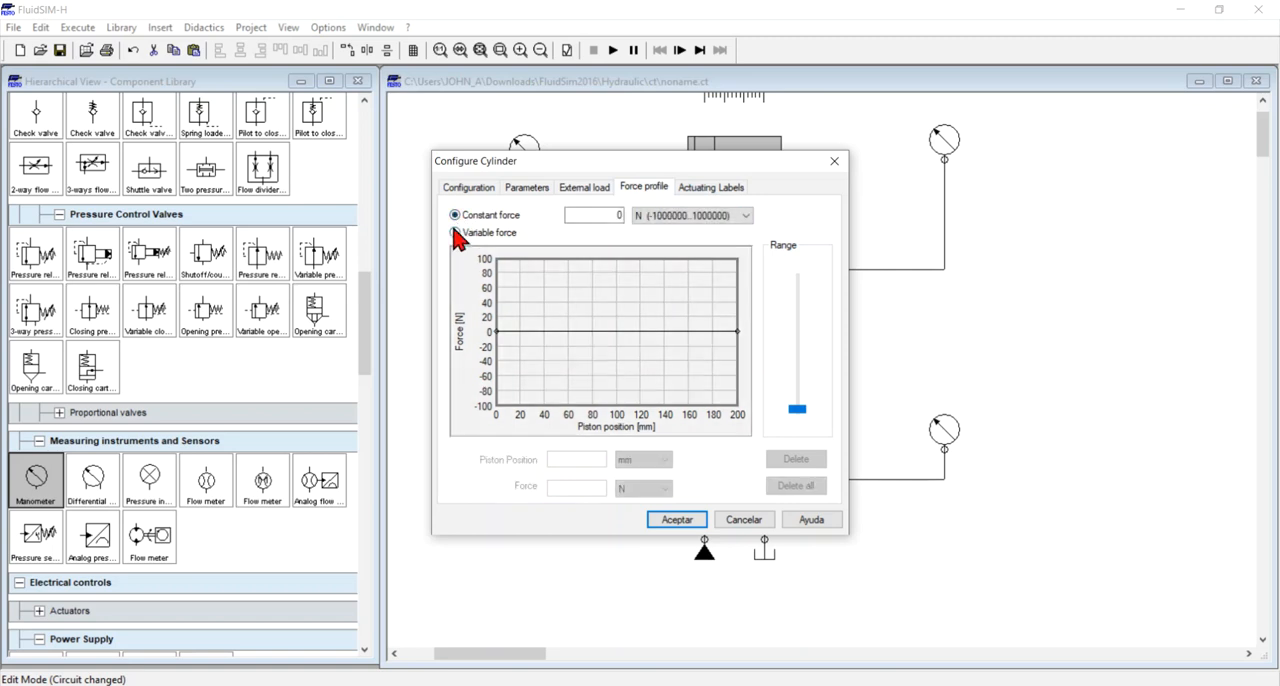
{"action": "left_click", "coordinate": [456, 234]}
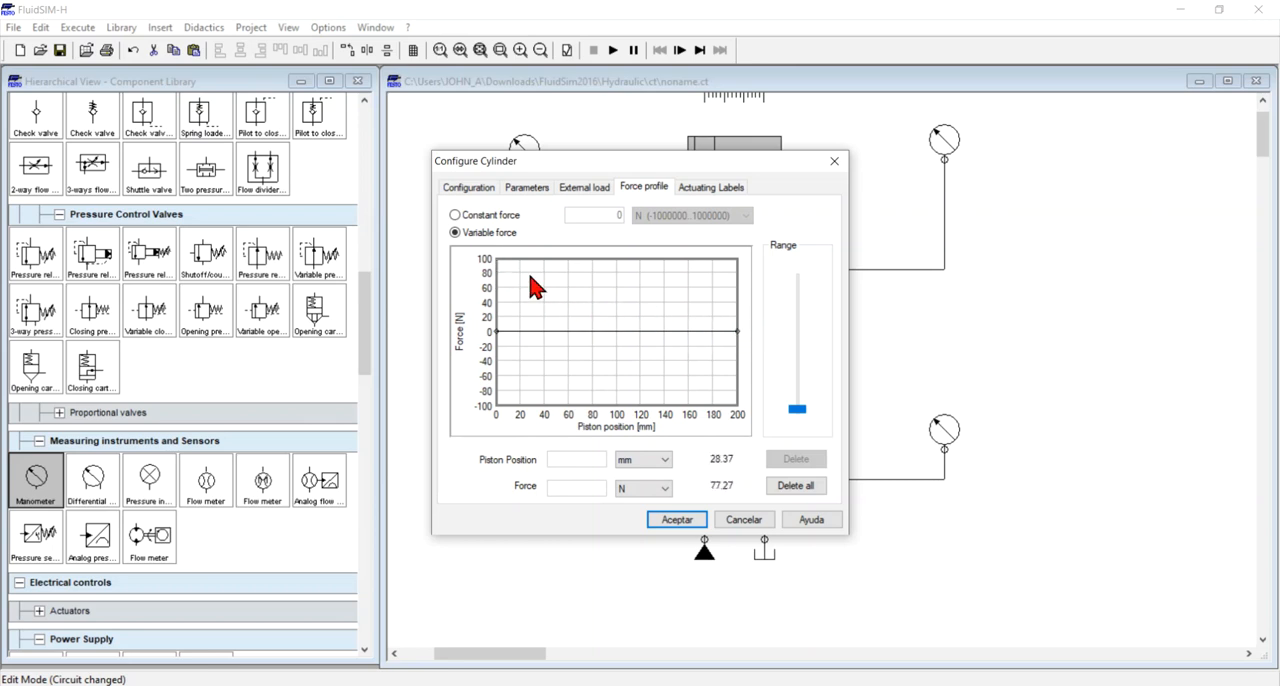
{"action": "left_click", "coordinate": [456, 215]}
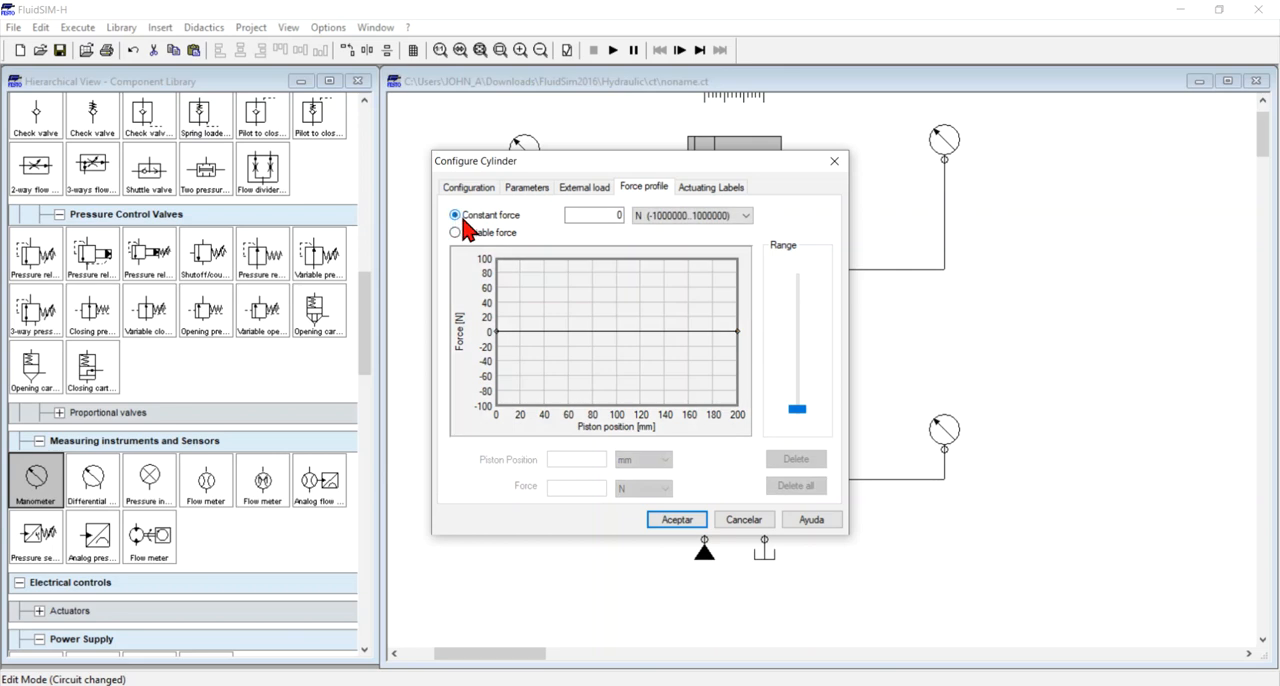
{"action": "double_click", "coordinate": [603, 213]}
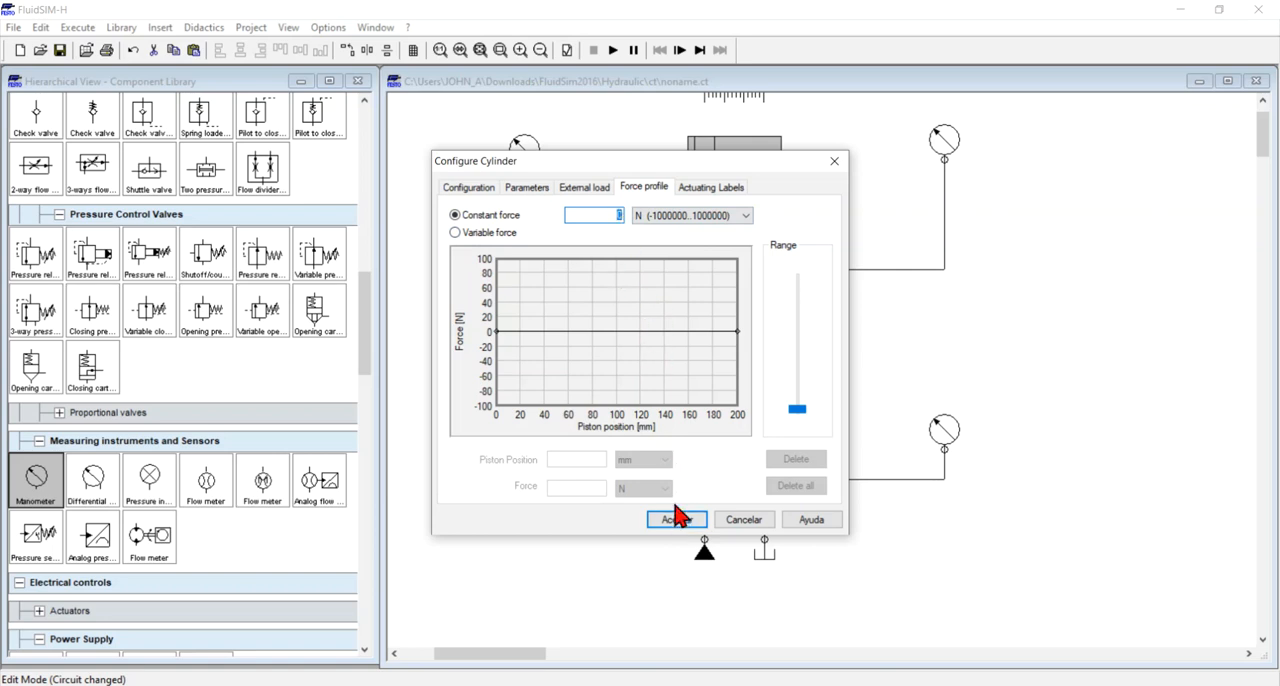
Check the cylinder's actuating labels, apply the configuration and view the cylinder's parameter summary in the circuit
{"action": "left_click", "coordinate": [721, 193]}
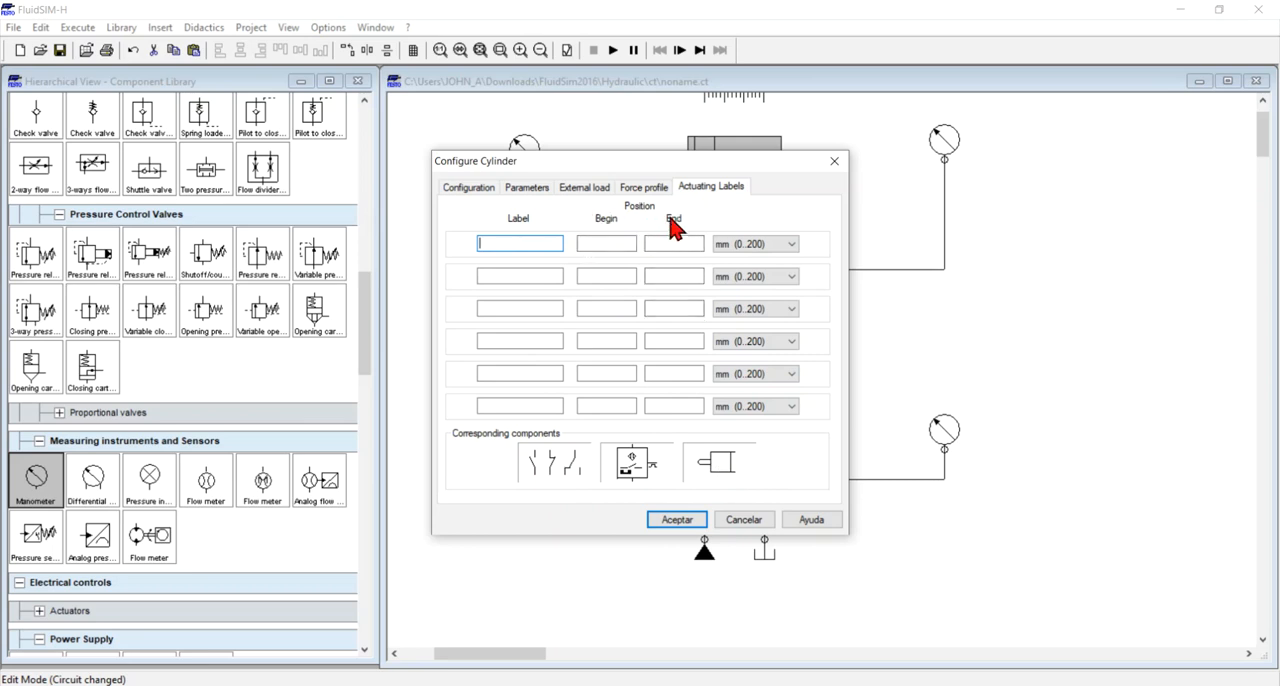
{"action": "left_click", "coordinate": [678, 521]}
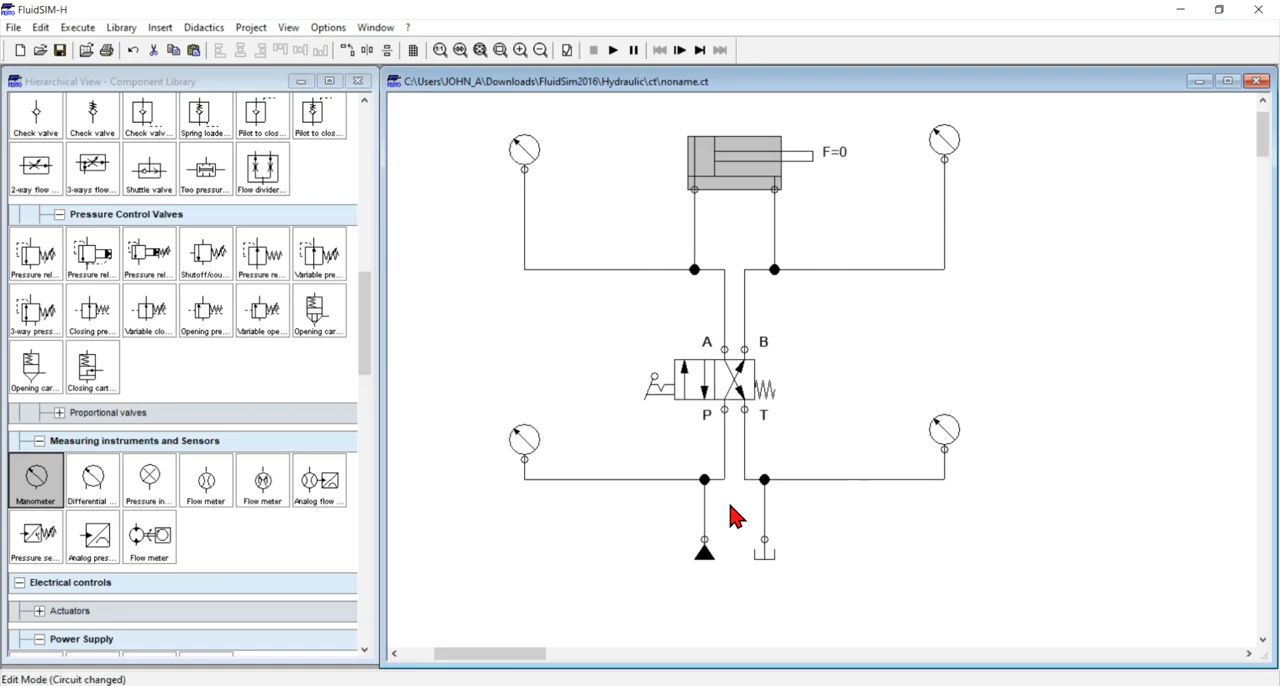
{"action": "mouse_move", "coordinate": [737, 172]}
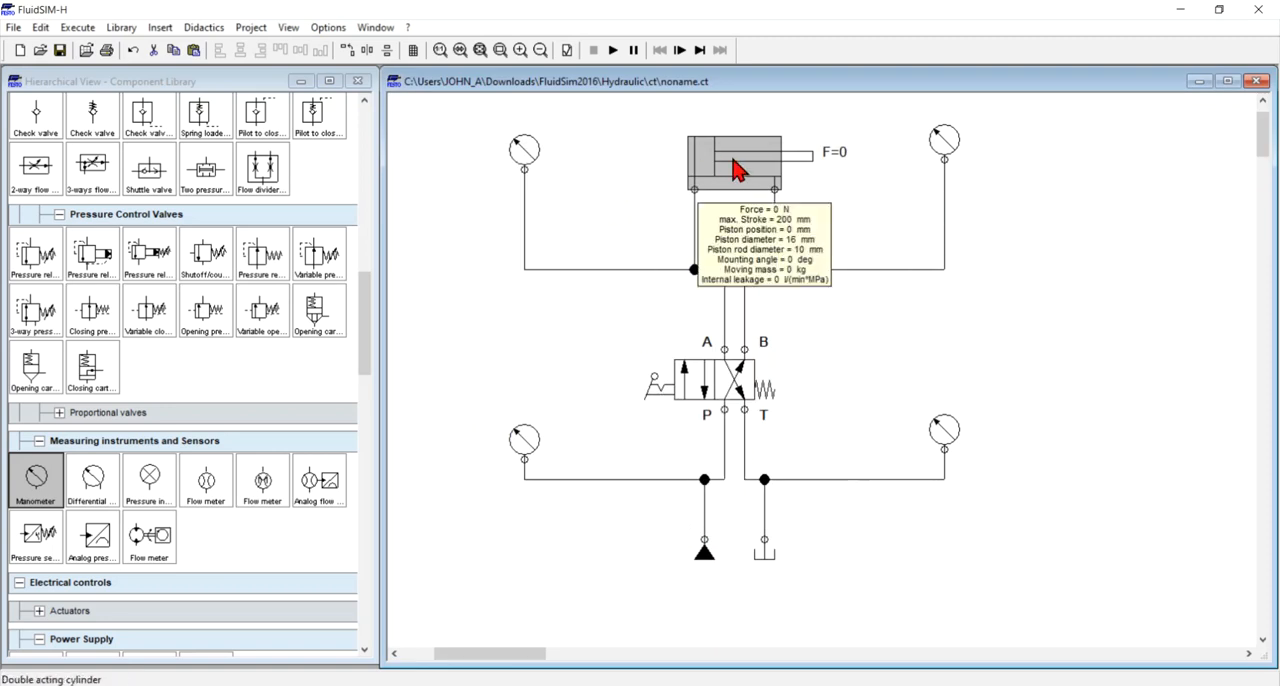
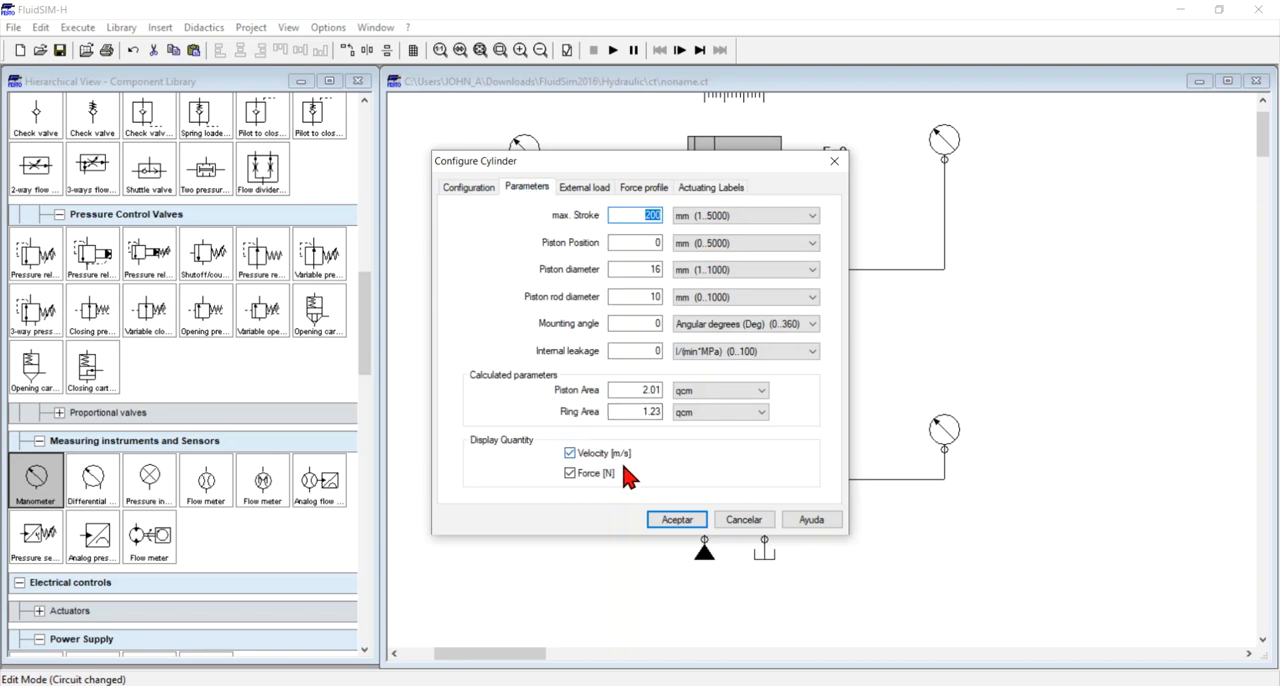
Apply the cylinder configuration and start the simulation of the hydraulic circuit
{"action": "left_click", "coordinate": [677, 521]}
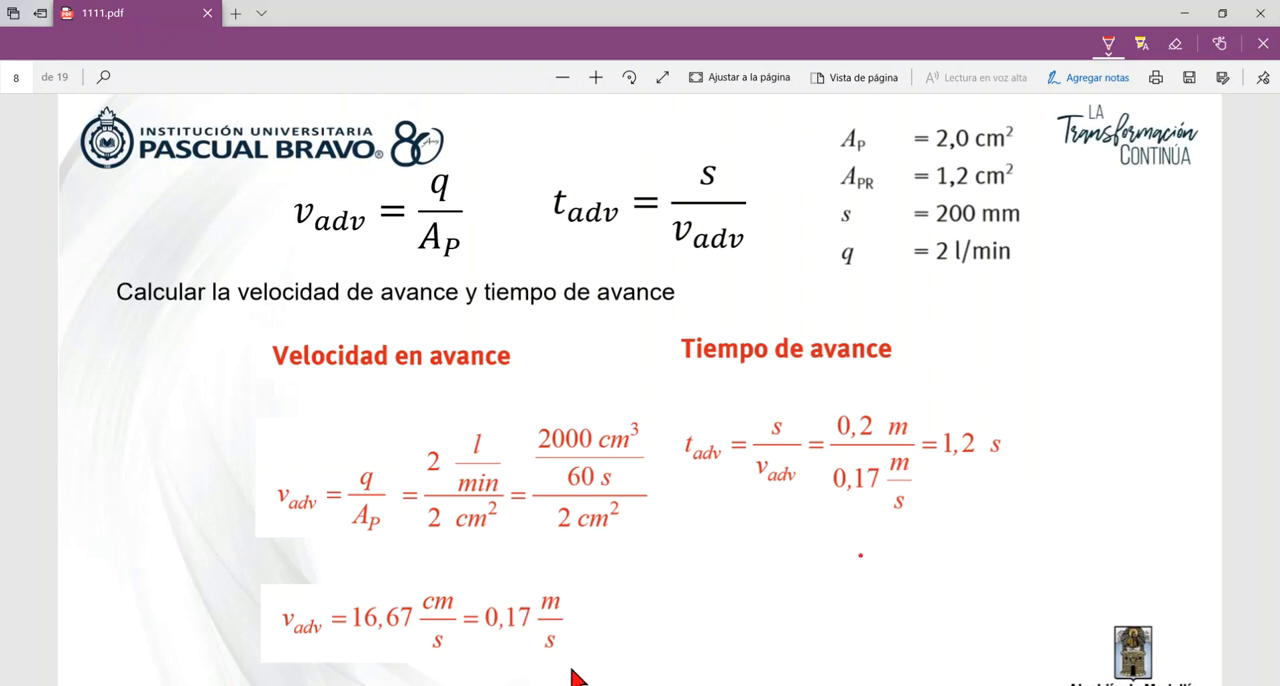
{"action": "left_click", "coordinate": [780, 684]}
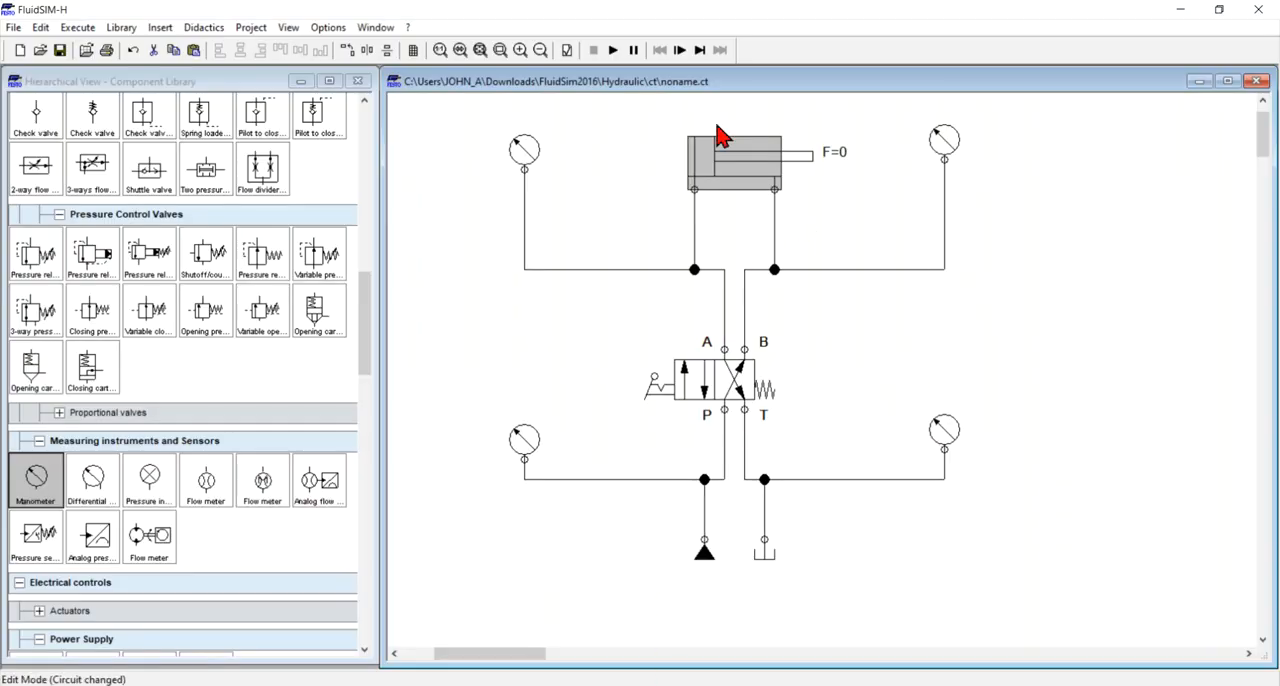
{"action": "left_click", "coordinate": [614, 52]}
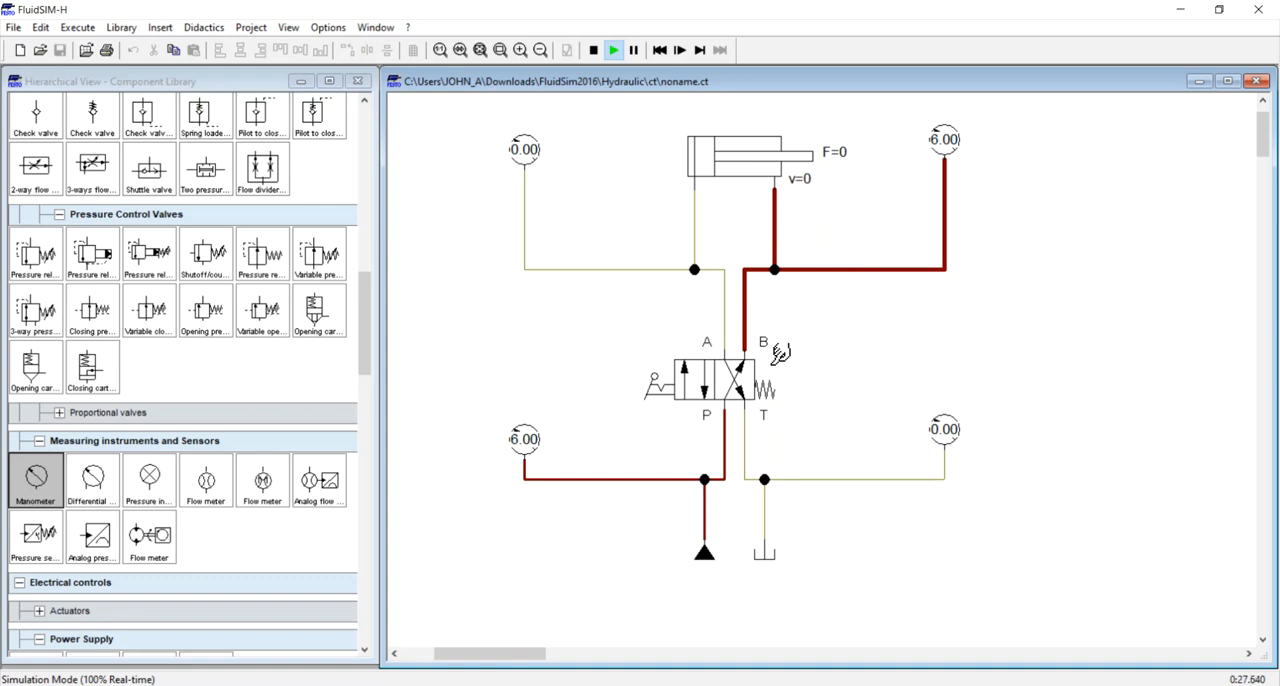
Switch the directional valve back and forth to observe the cylinder's advance and return velocities, and stop the simulation
{"action": "left_click", "coordinate": [712, 376]}
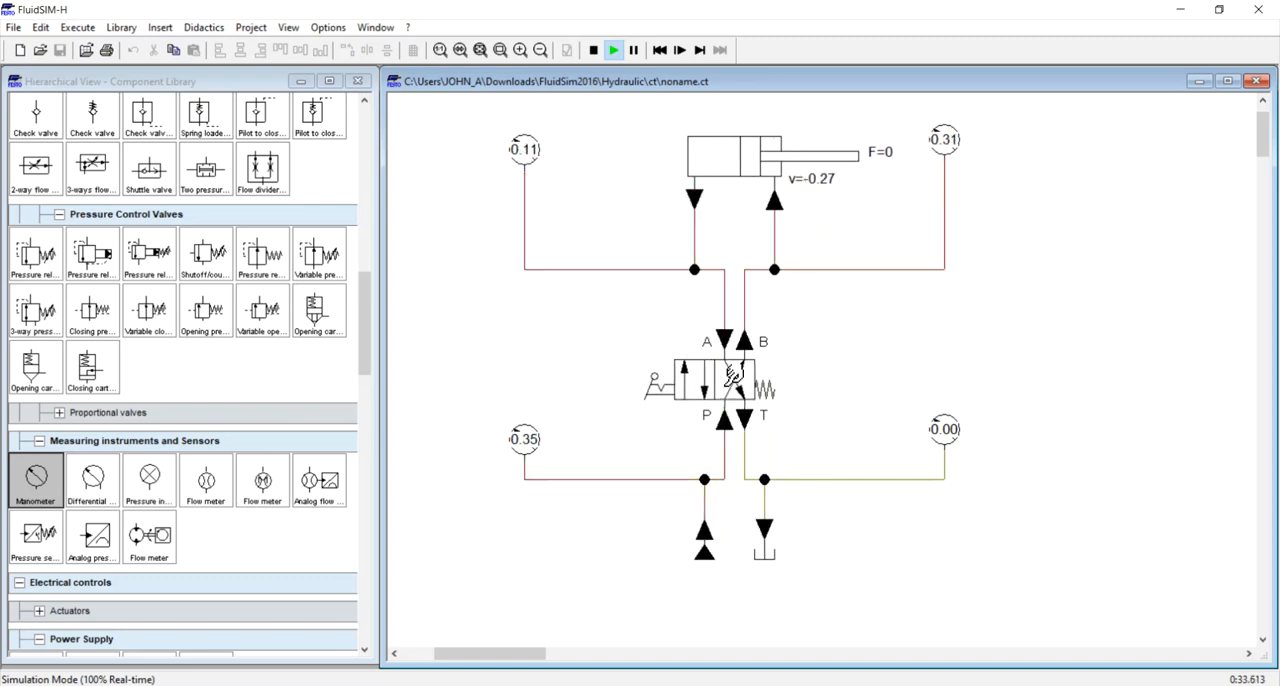
{"action": "left_click", "coordinate": [730, 372]}
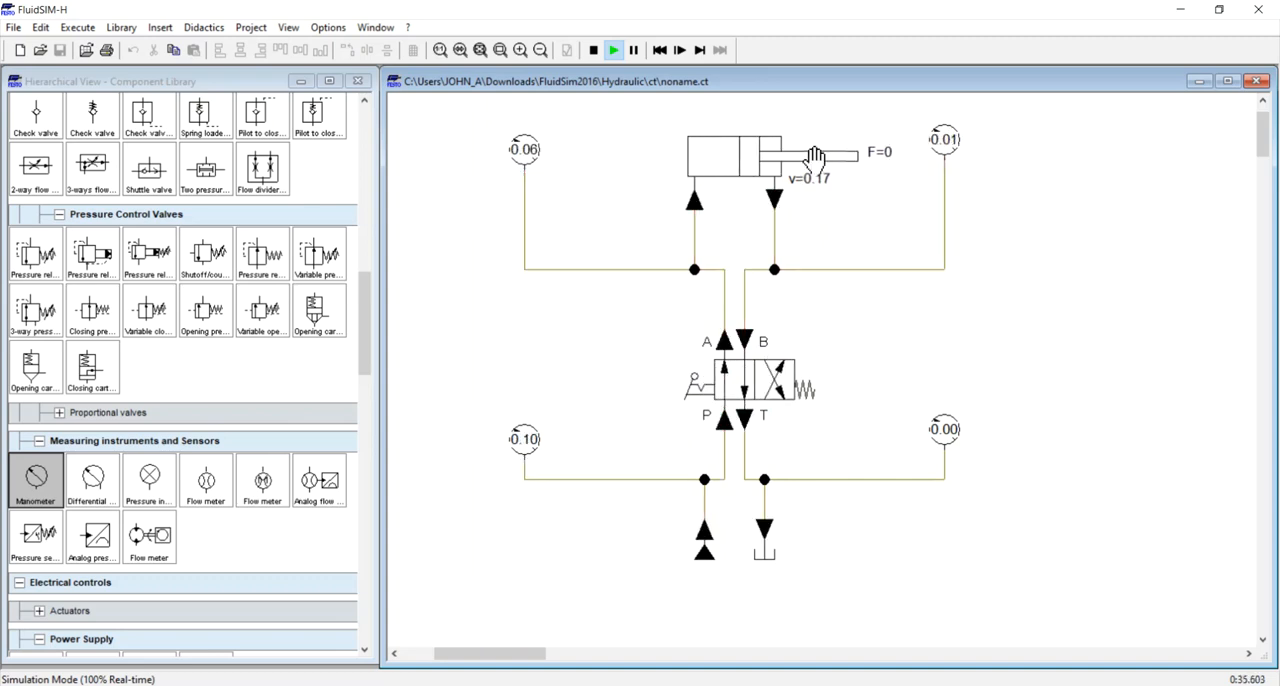
{"action": "left_click", "coordinate": [752, 366]}
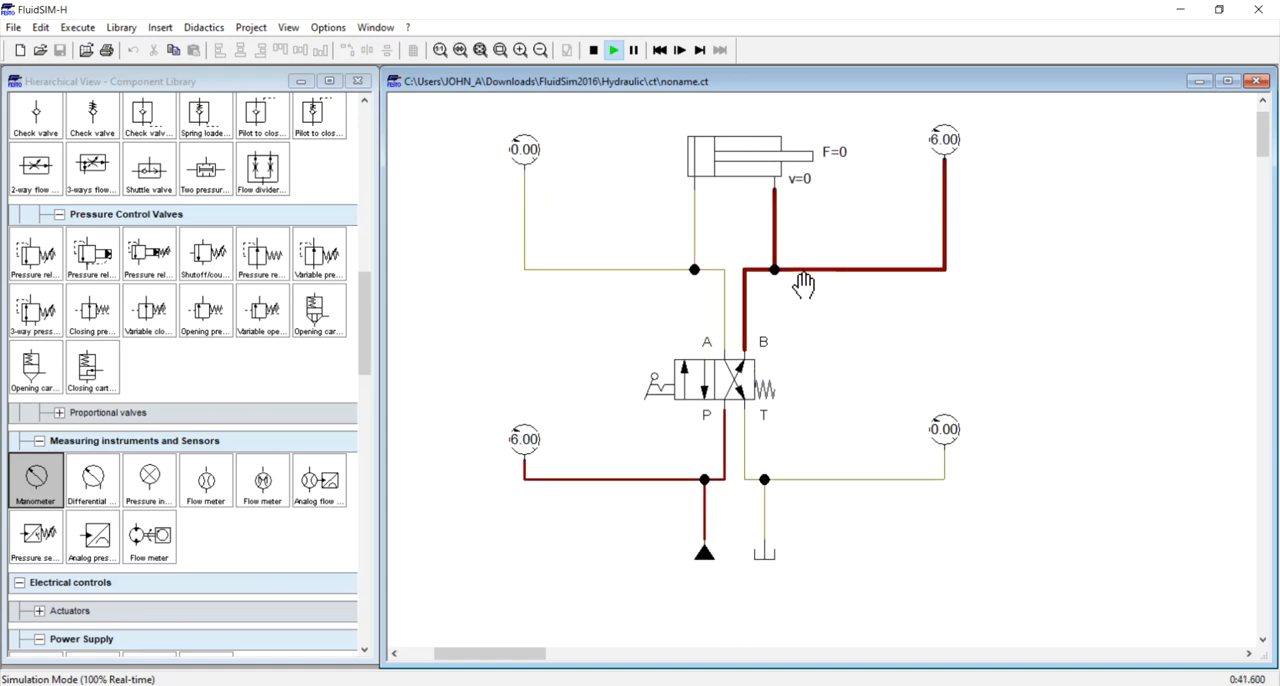
{"action": "left_click", "coordinate": [595, 58]}
Insert a State Diagram from the Miscellaneous components beside the hydraulic circuit
{"action": "scroll", "coordinate": [150, 545], "scroll_direction": "down", "scroll_amount": 15}
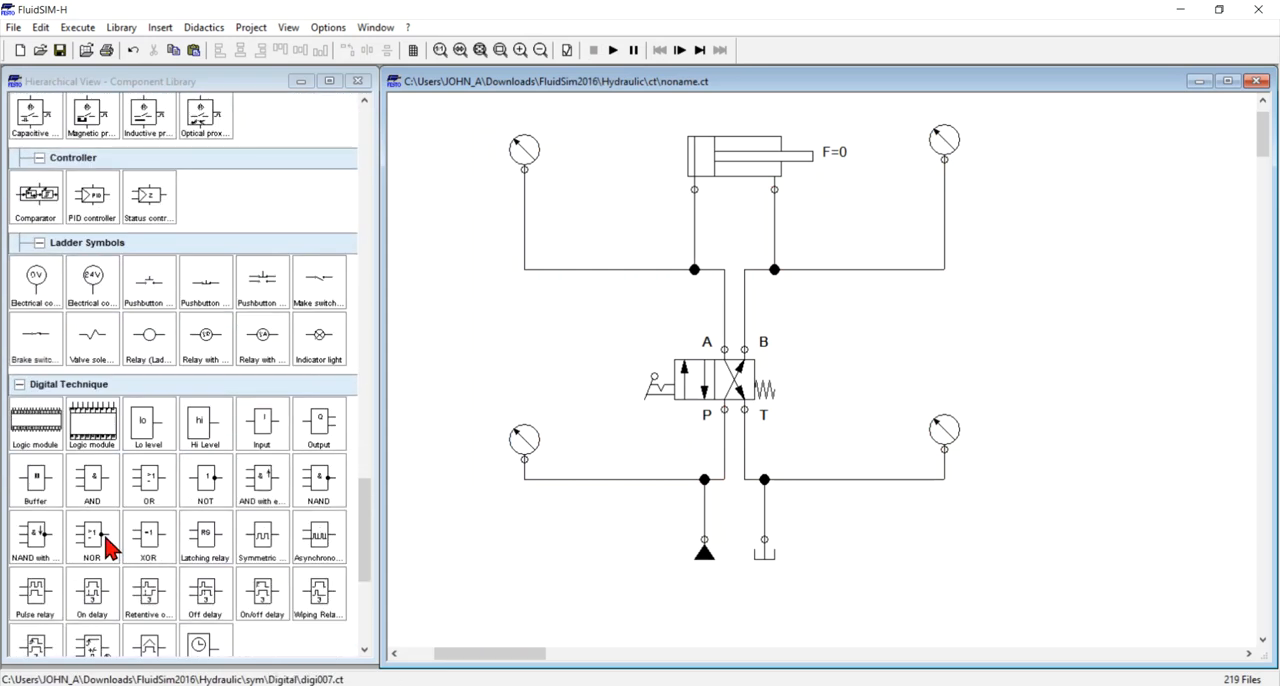
{"action": "scroll", "coordinate": [110, 548], "scroll_direction": "down", "scroll_amount": 6}
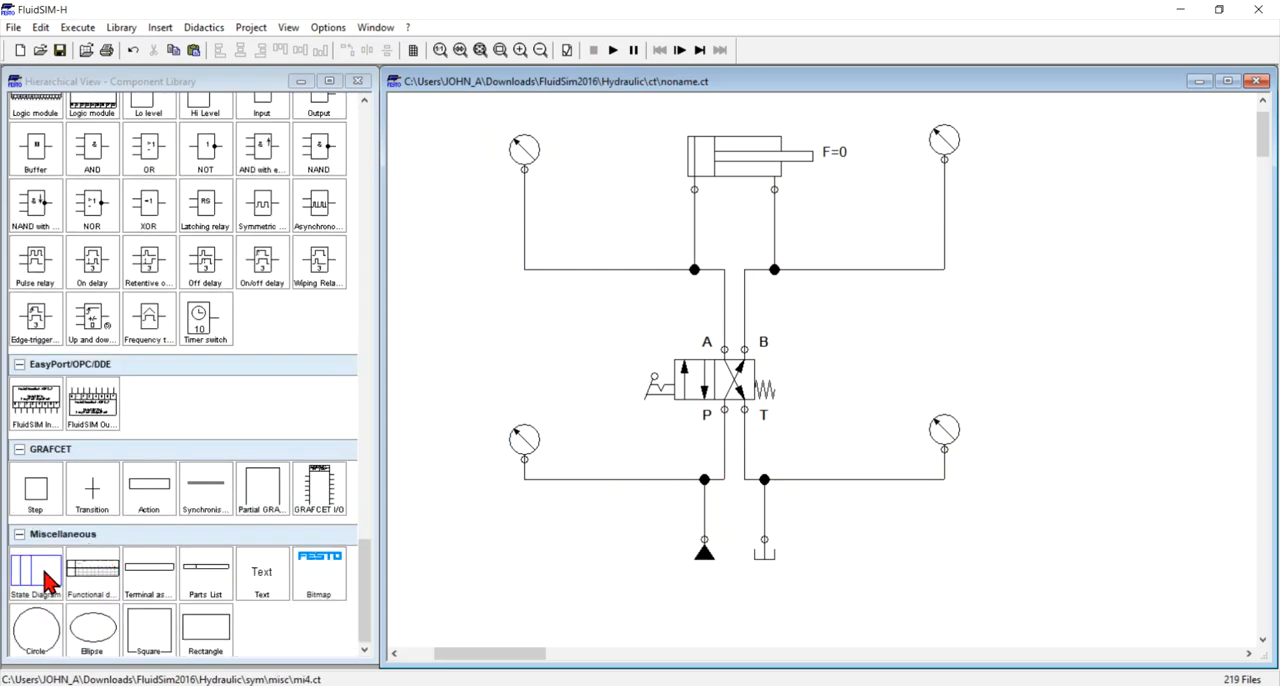
{"action": "left_click_drag", "start_coordinate": [43, 577], "coordinate": [1272, 430]}
{"action": "left_click_drag", "start_coordinate": [42, 580], "coordinate": [1094, 392]}
{"action": "left_click_drag", "start_coordinate": [914, 357], "coordinate": [1147, 283]}
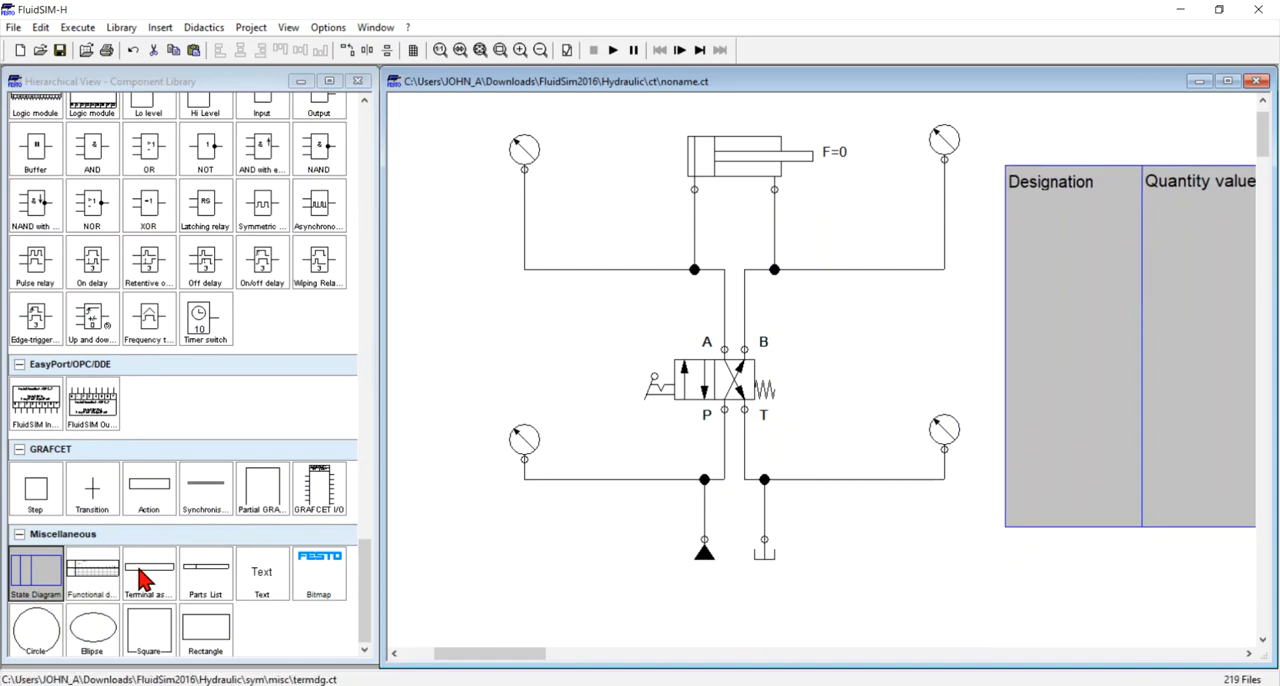
Place a text component above the cylinder and change its content to "C"
{"action": "left_click_drag", "start_coordinate": [241, 588], "coordinate": [748, 110]}
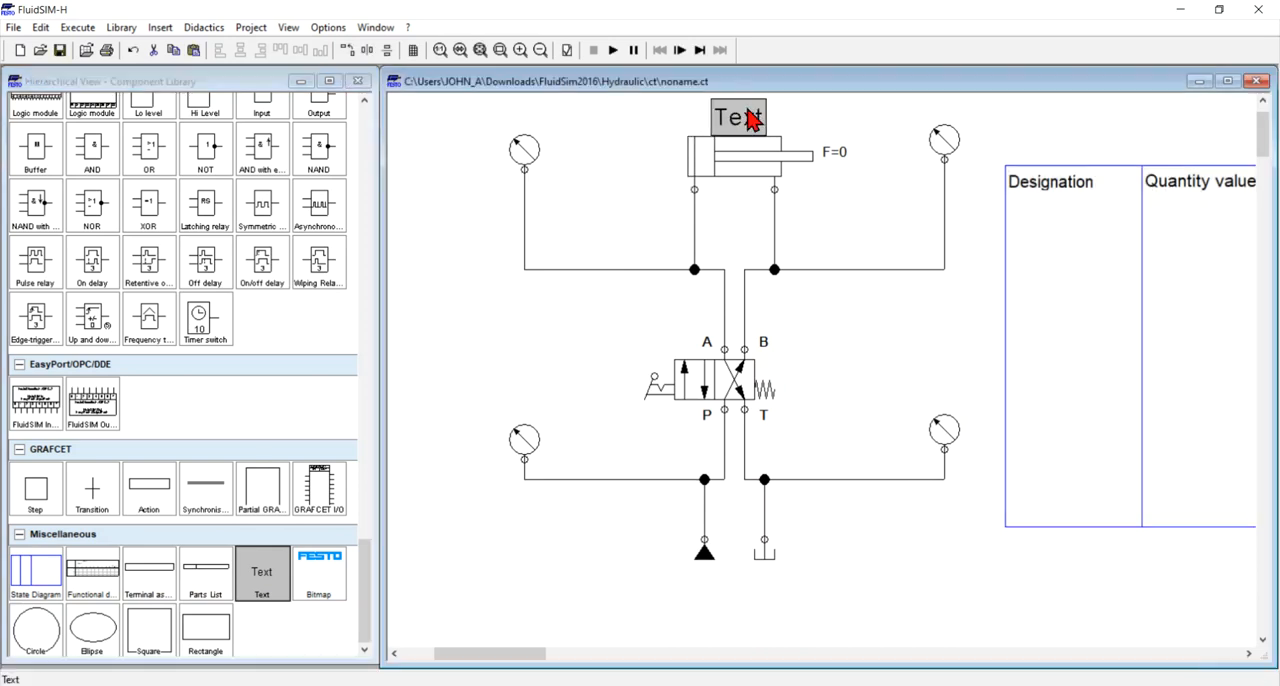
{"action": "double_click", "coordinate": [741, 120]}
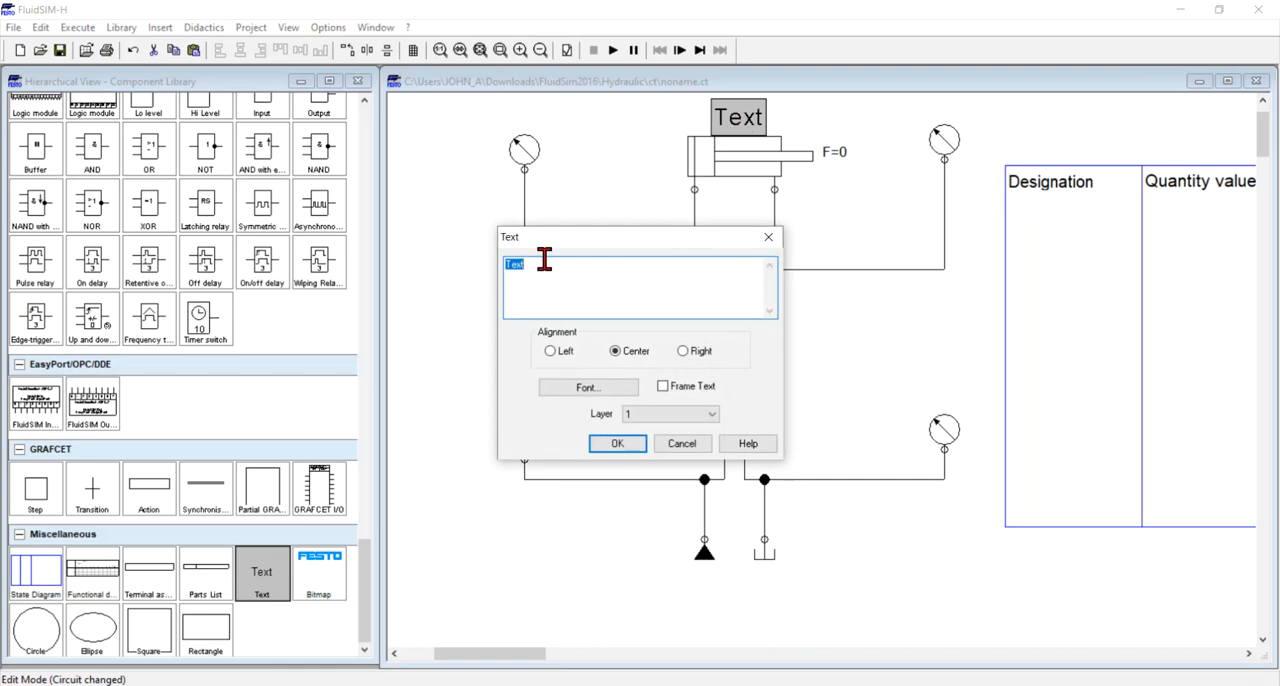
{"action": "left_click", "coordinate": [605, 446]}
{"action": "left_click", "coordinate": [743, 122]}
Assign the double acting cylinder to the state diagram with Position and Velocity as its only recorded quantities
{"action": "left_click_drag", "start_coordinate": [518, 665], "coordinate": [554, 665]}
{"action": "left_click", "coordinate": [481, 51]}
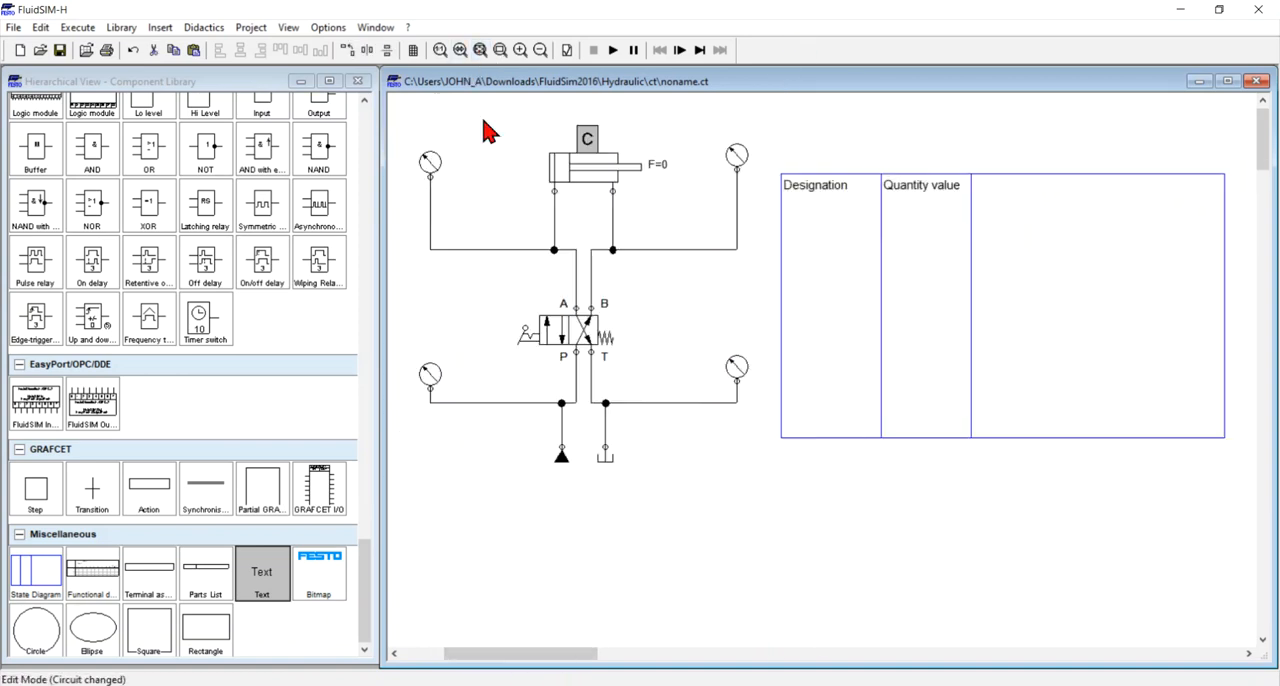
{"action": "scroll", "coordinate": [746, 275], "scroll_direction": "up", "scroll_amount": 1}
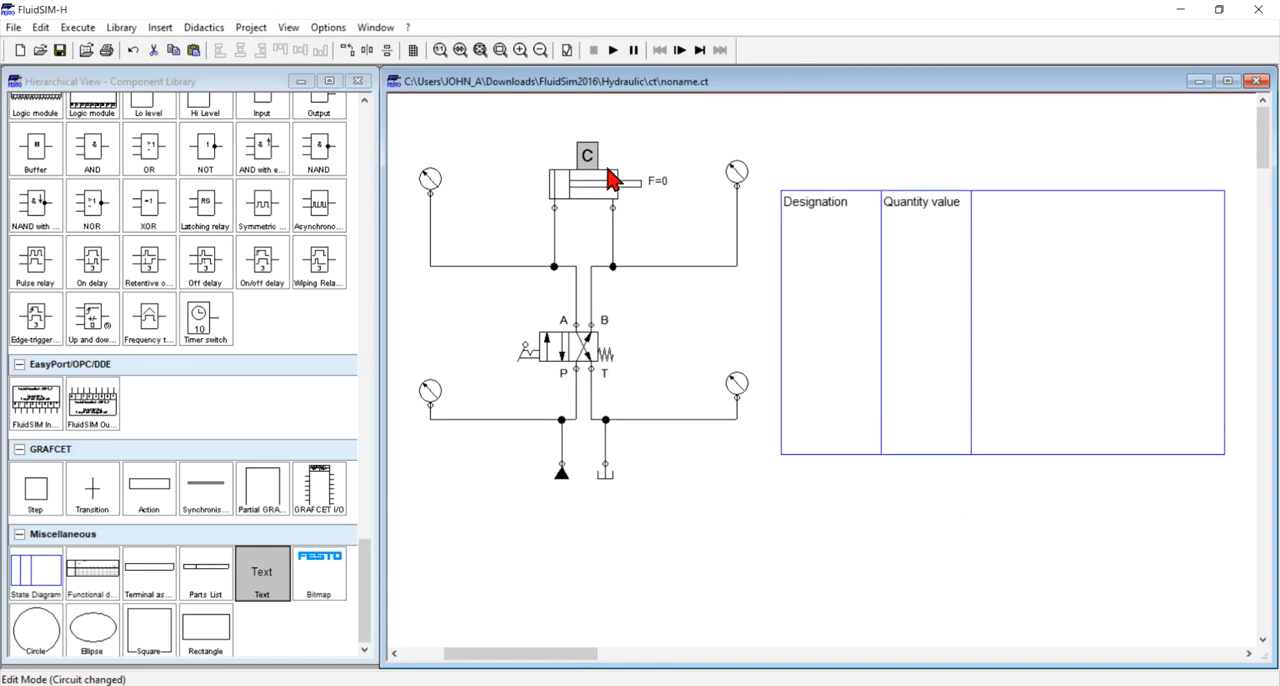
{"action": "left_click_drag", "start_coordinate": [580, 197], "coordinate": [876, 277]}
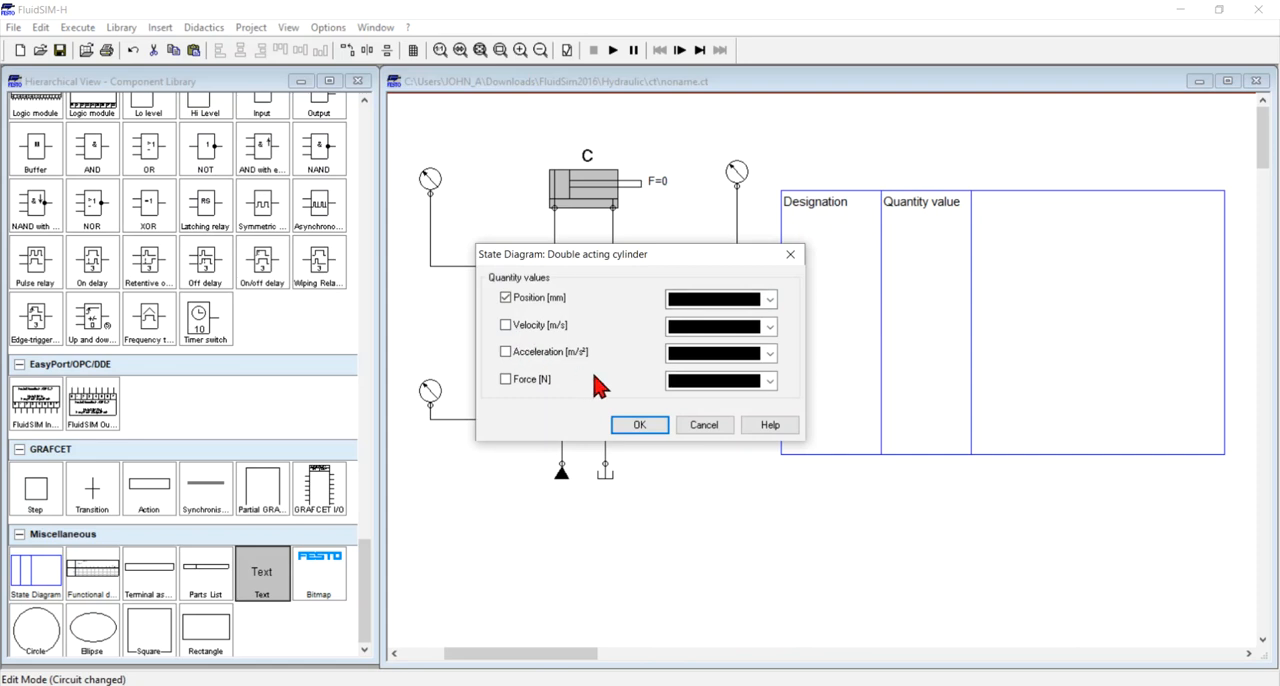
{"action": "left_click", "coordinate": [506, 354]}
{"action": "left_click", "coordinate": [506, 380]}
{"action": "left_click", "coordinate": [506, 352]}
Set the state diagram curve colours to magenta for Position and yellow for Velocity, and apply the settings
{"action": "left_click", "coordinate": [770, 299]}
{"action": "left_click", "coordinate": [587, 303]}
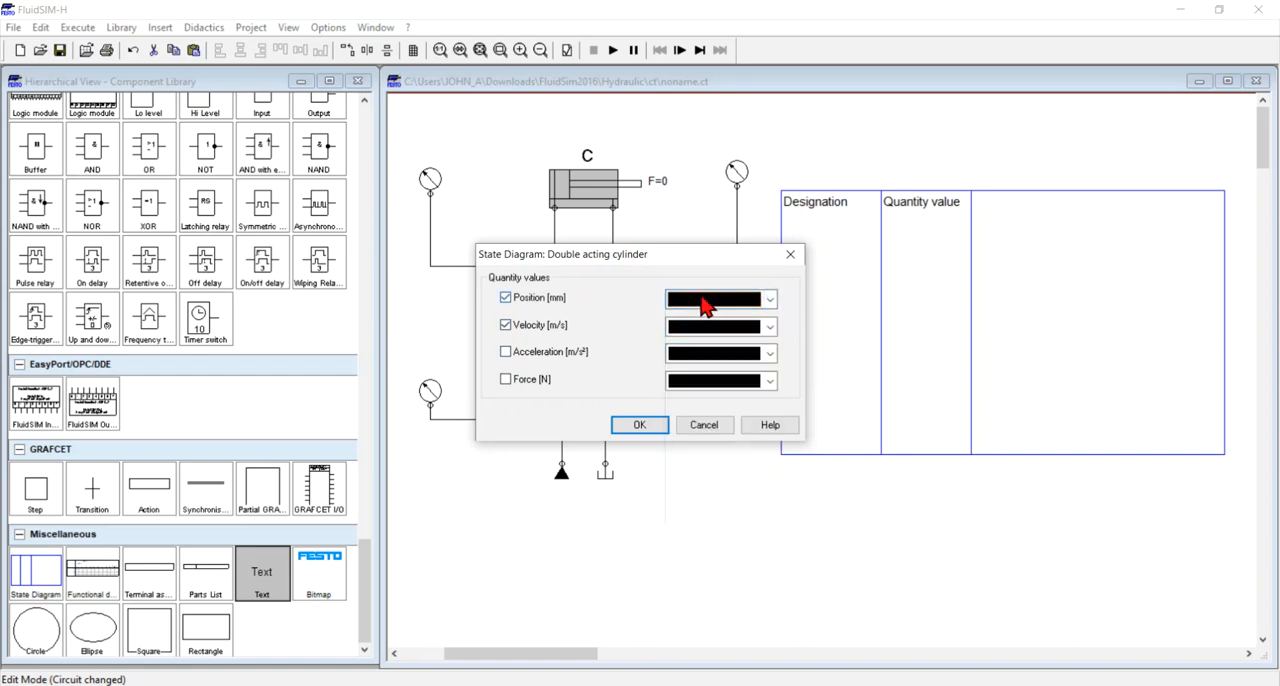
{"action": "left_click", "coordinate": [770, 300]}
{"action": "left_click", "coordinate": [744, 355]}
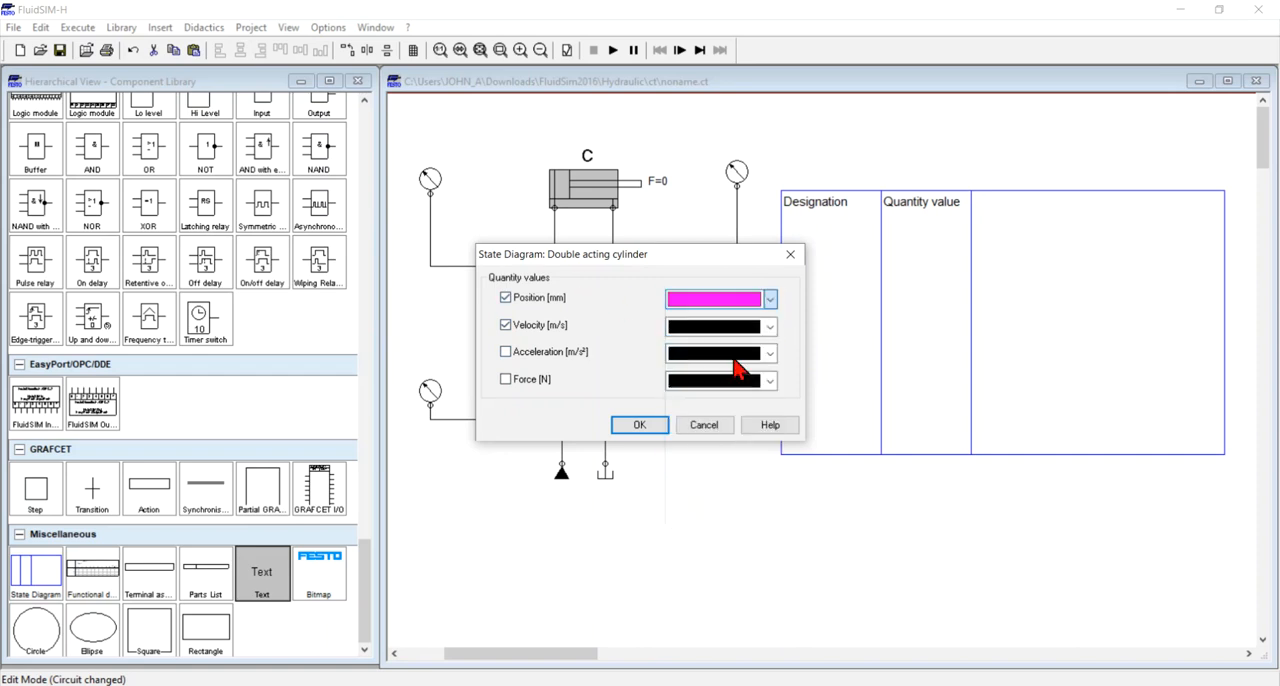
{"action": "left_click", "coordinate": [770, 327]}
{"action": "left_click", "coordinate": [732, 397]}
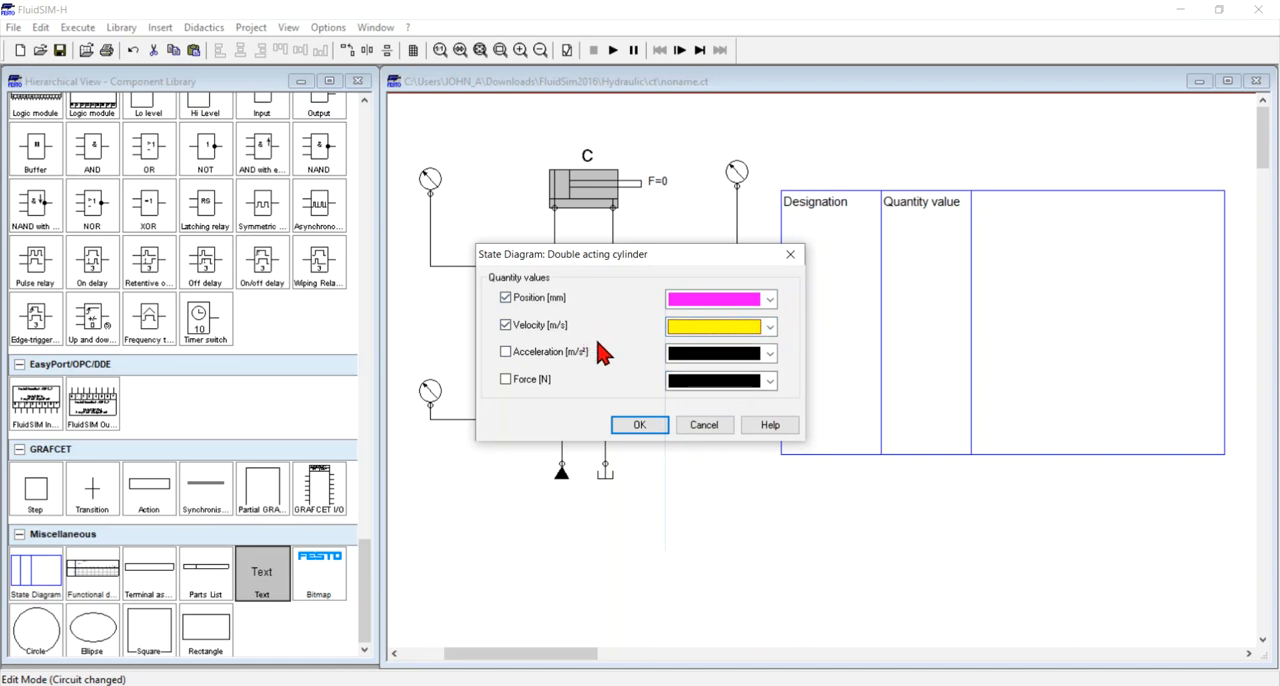
{"action": "left_click", "coordinate": [636, 425]}
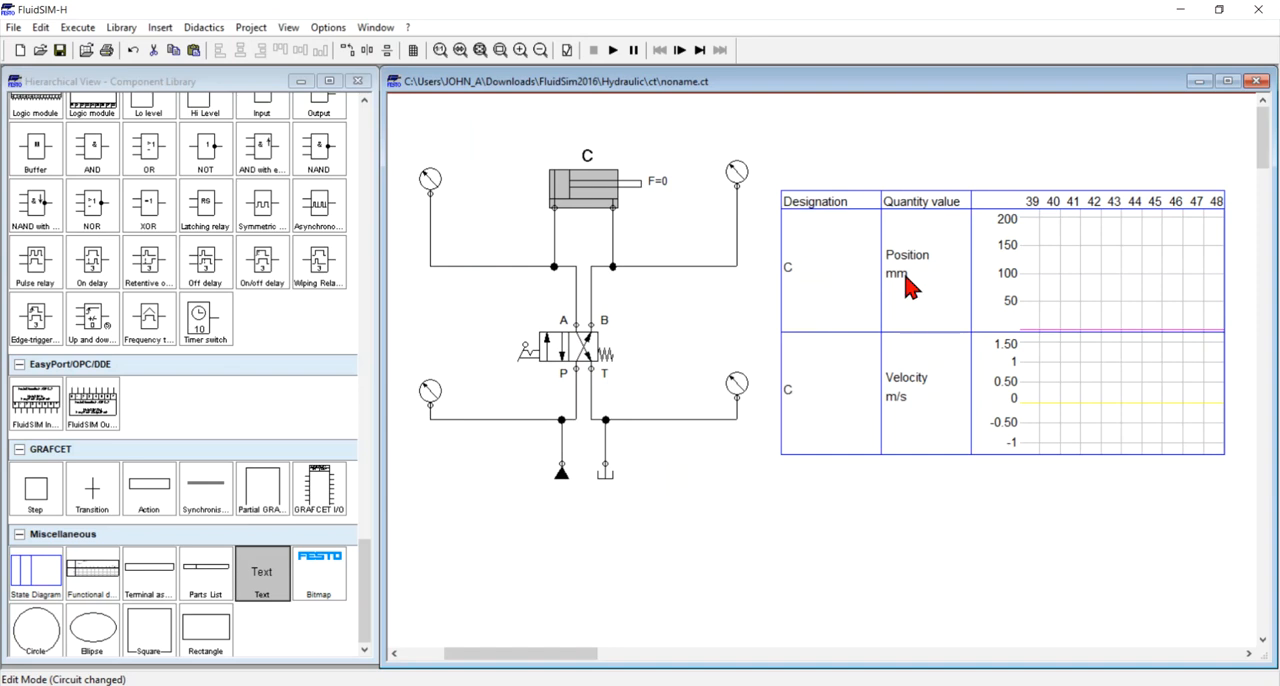
Run the simulation while switching the valve to plot the cylinder's extension and retraction in the state diagram, and stop it
{"action": "left_click", "coordinate": [614, 51]}
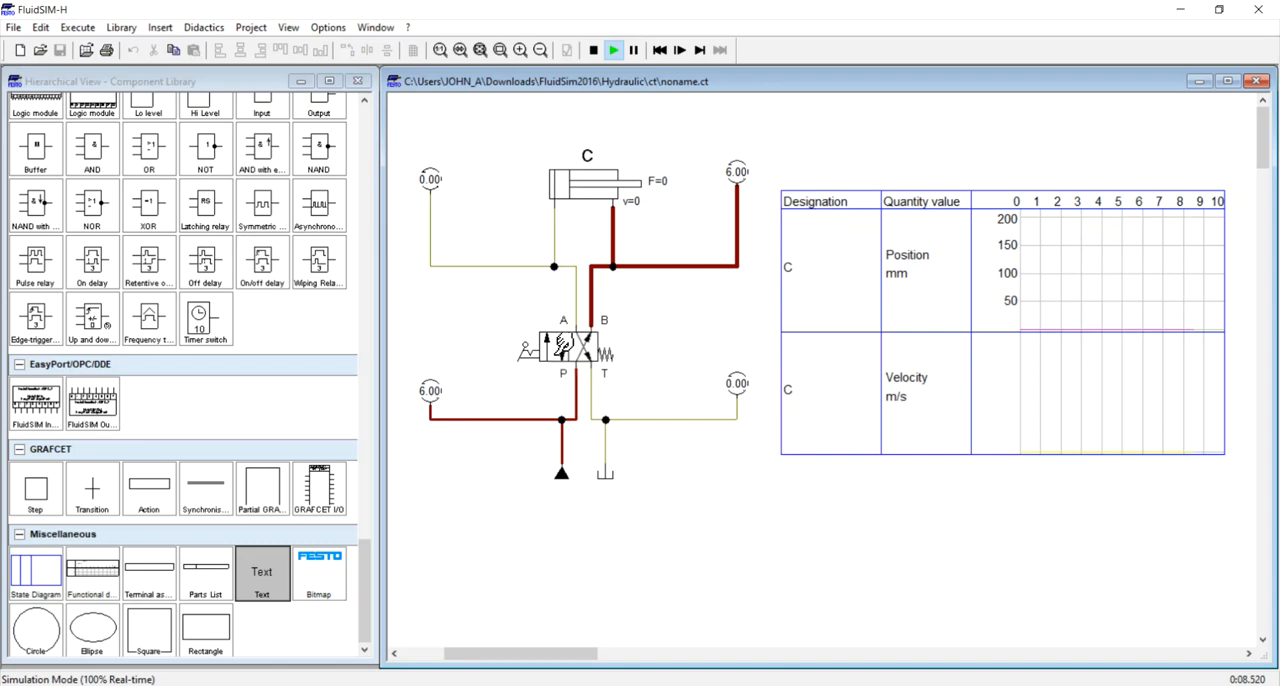
{"action": "left_click", "coordinate": [558, 344]}
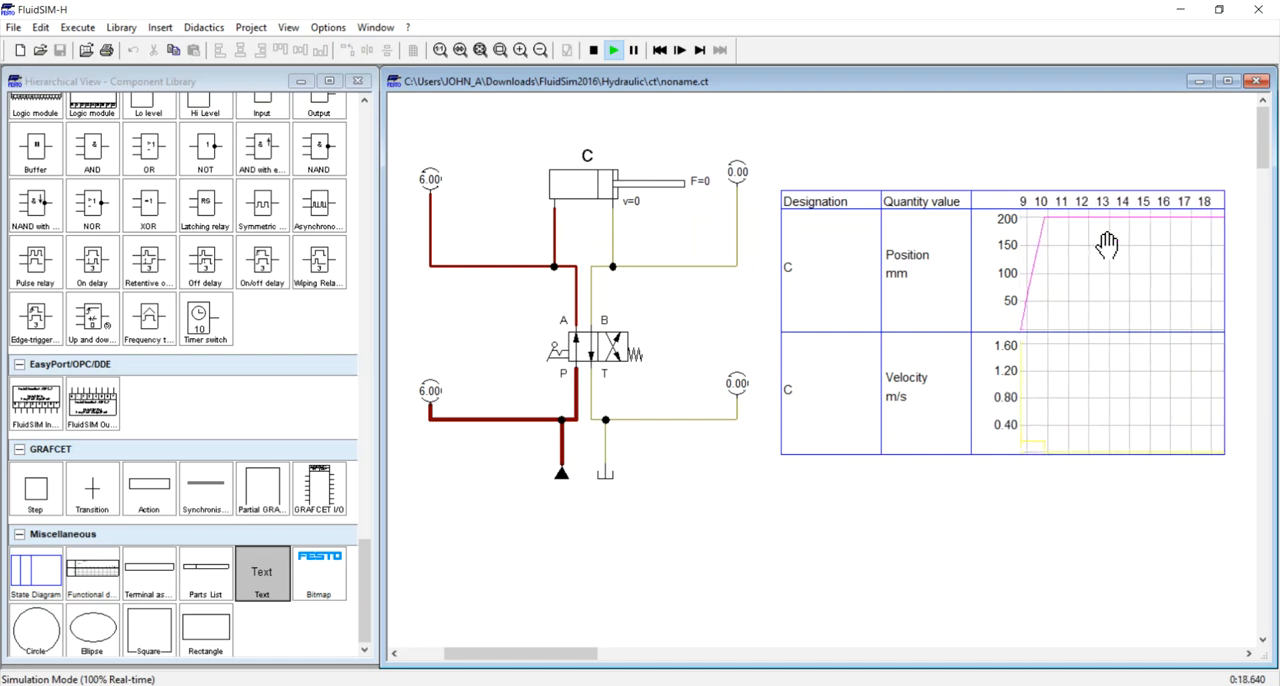
{"action": "left_click", "coordinate": [592, 342]}
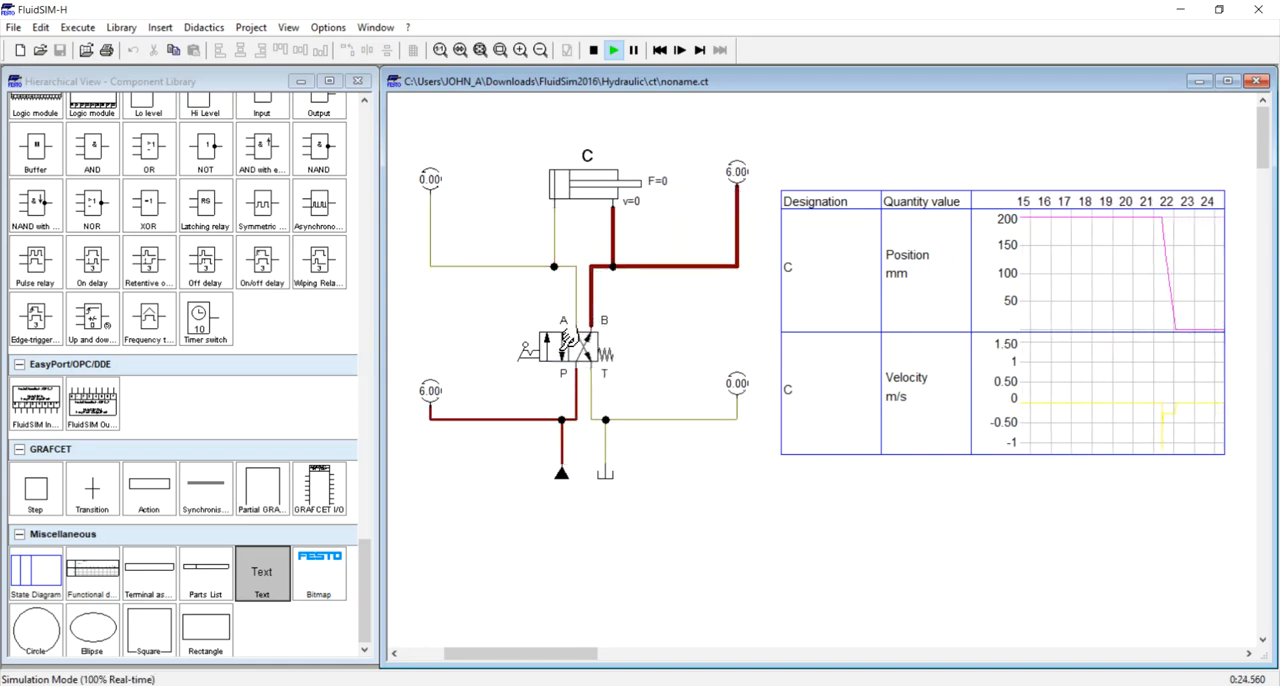
{"action": "left_click_drag", "start_coordinate": [574, 343], "coordinate": [575, 342]}
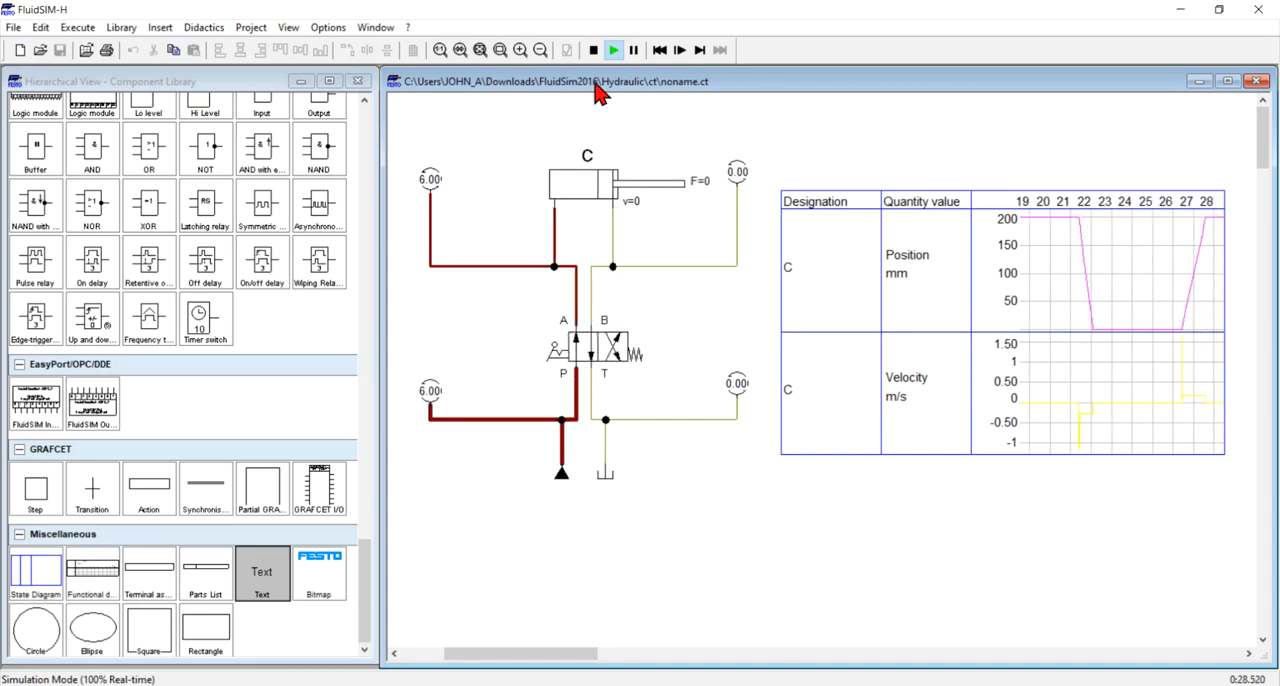
{"action": "left_click", "coordinate": [635, 50]}
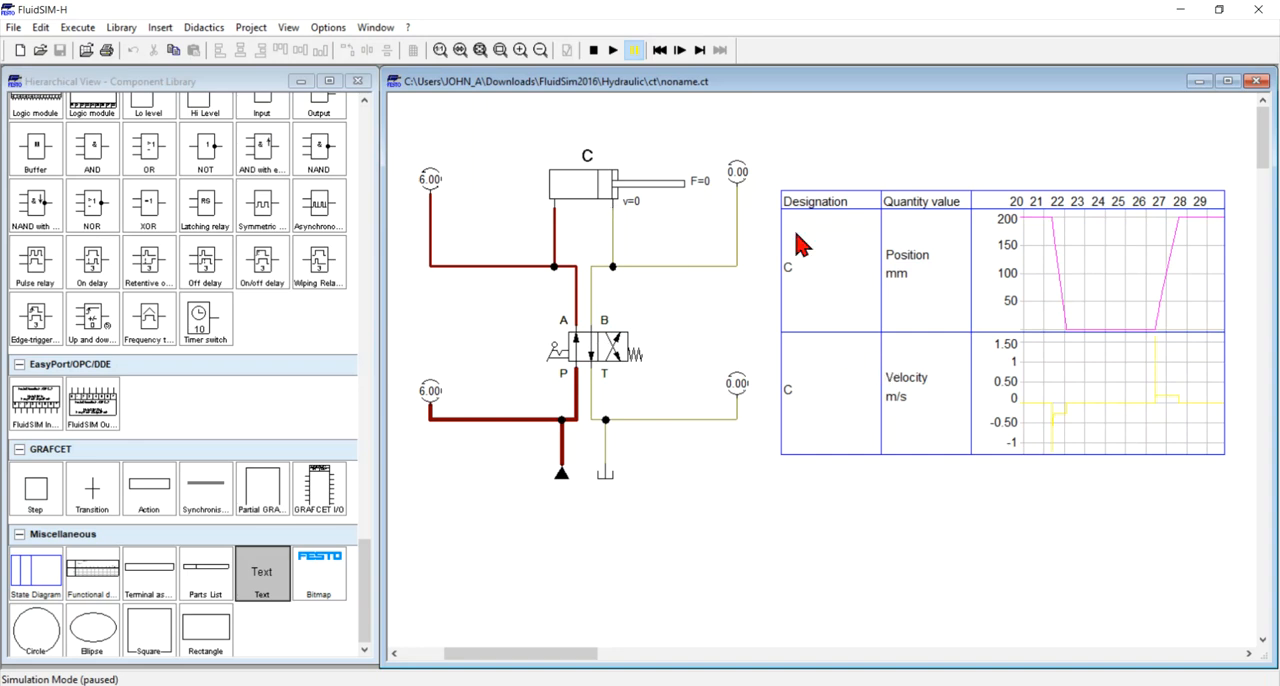
{"action": "left_click", "coordinate": [594, 51]}
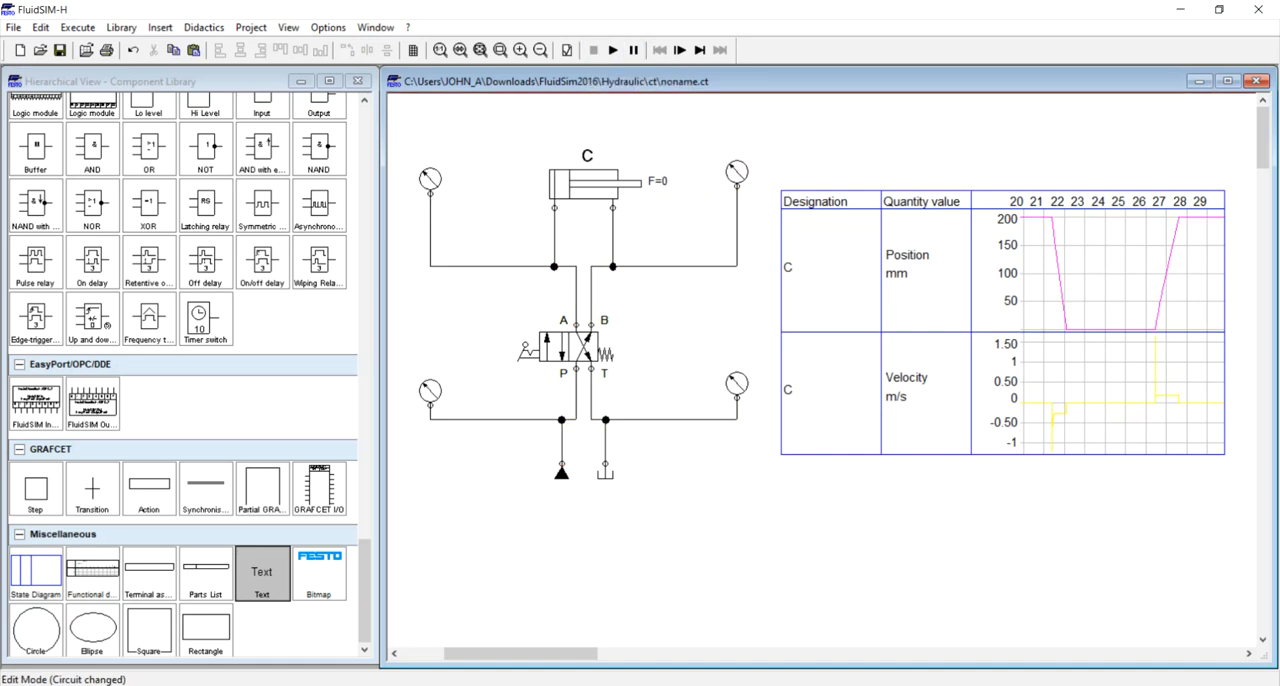
Switch to 1111.pdf in the PDF viewer and draw a check mark beside the 0,17 m/s advance velocity result
{"action": "key", "text": "alt+Tab"}
{"action": "left_click_drag", "start_coordinate": [585, 599], "coordinate": [641, 553]}
{"action": "left_click_drag", "start_coordinate": [571, 577], "coordinate": [582, 595]}
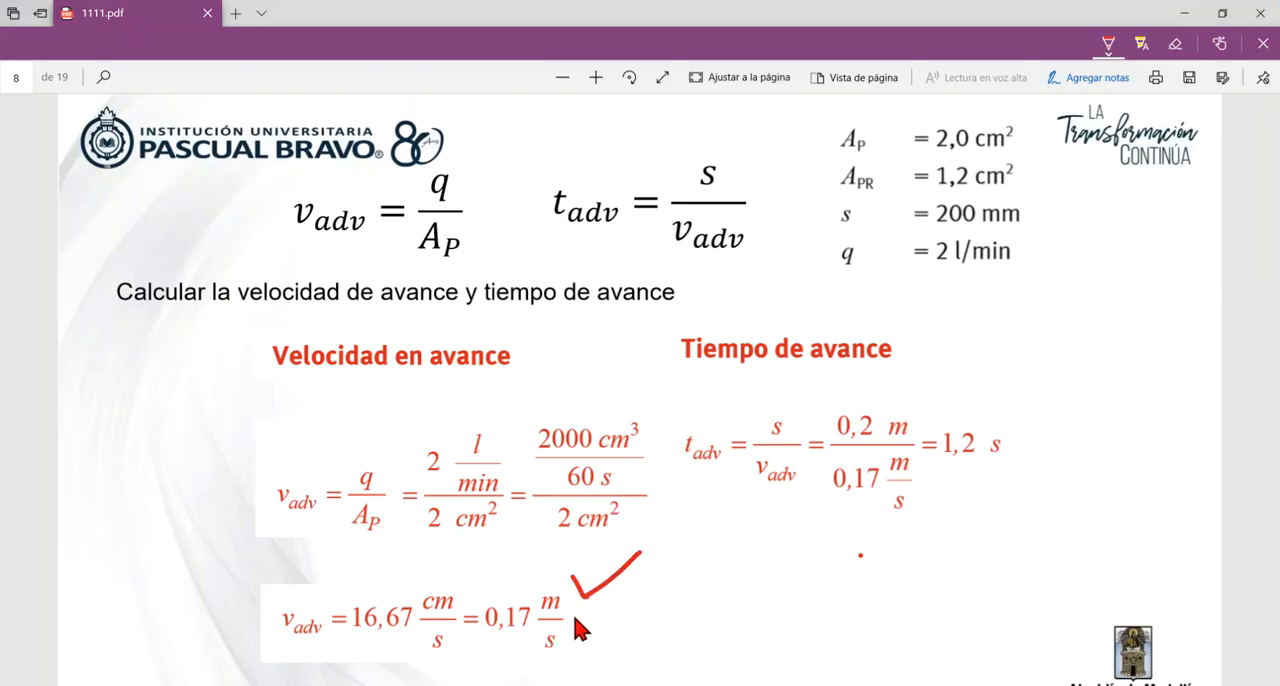
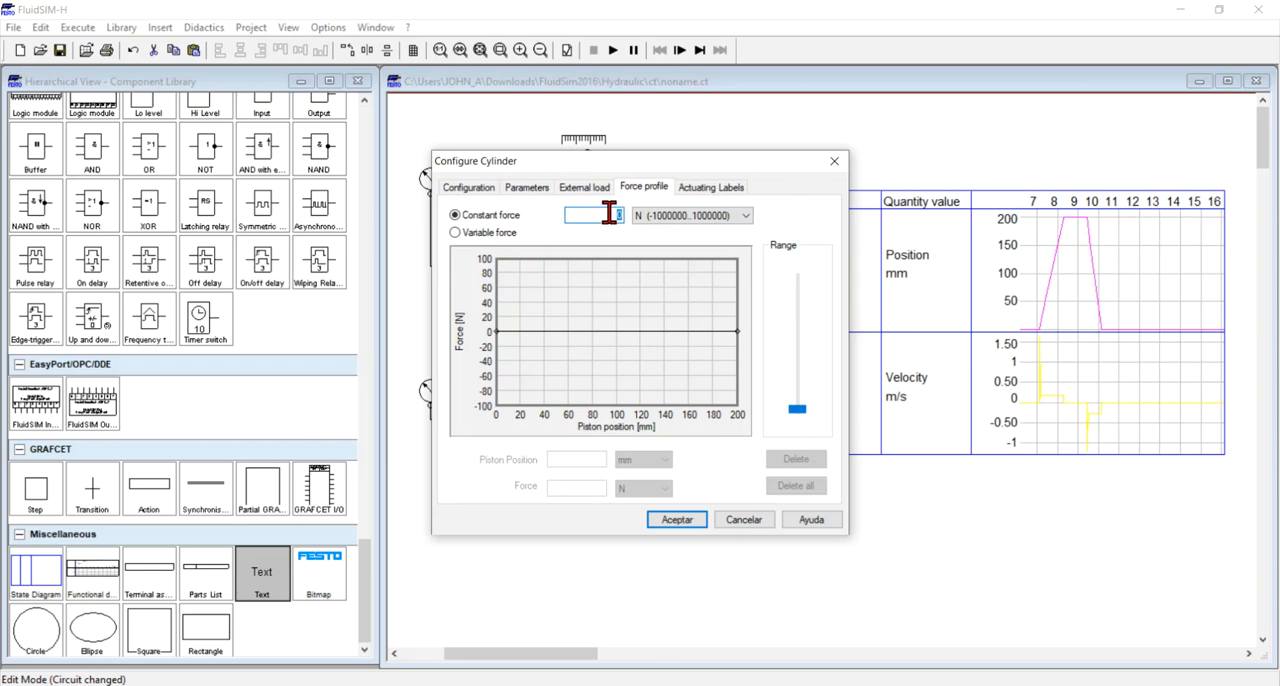
Set the constant force of cylinder C's force profile to 200 N and recheck its force unit options
{"action": "type", "text": "200"}
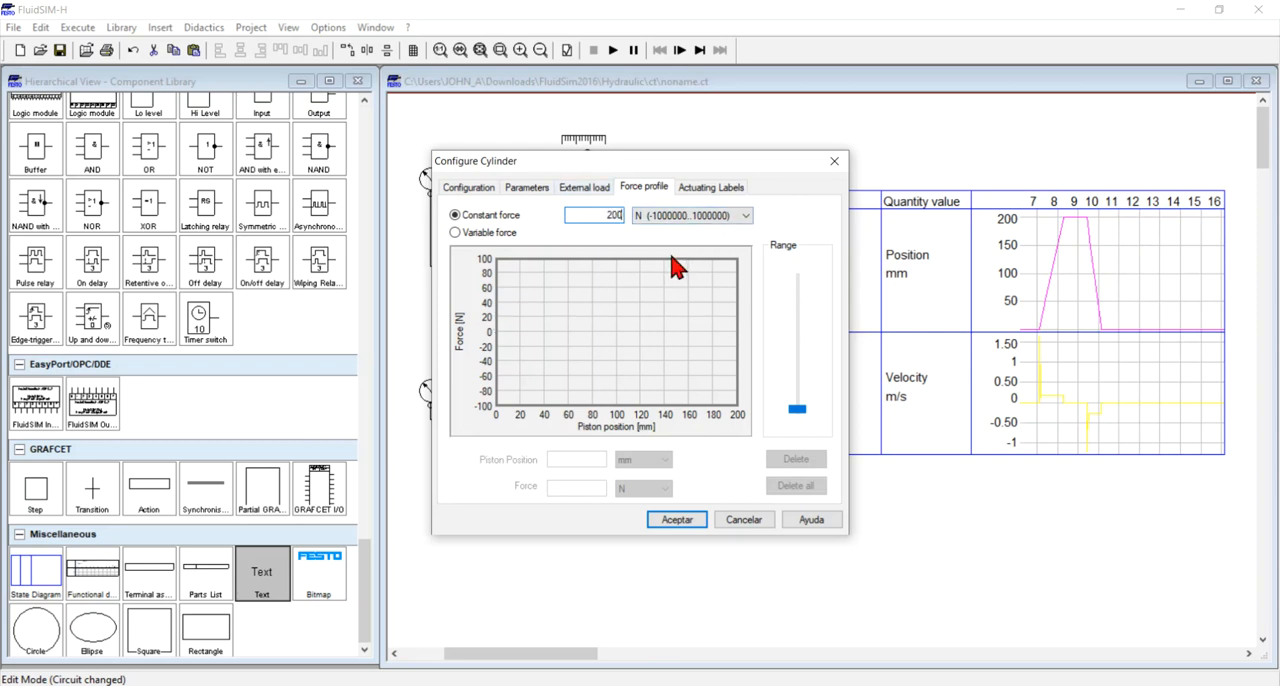
{"action": "left_click", "coordinate": [681, 521]}
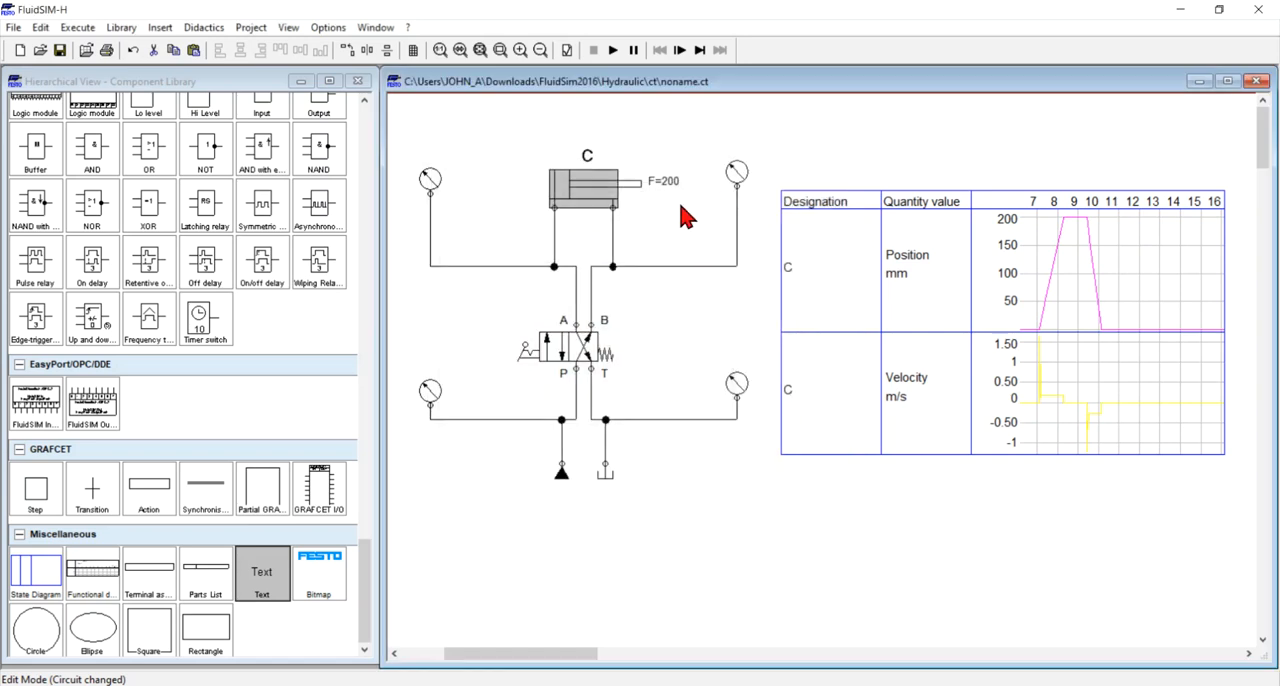
{"action": "double_click", "coordinate": [583, 193]}
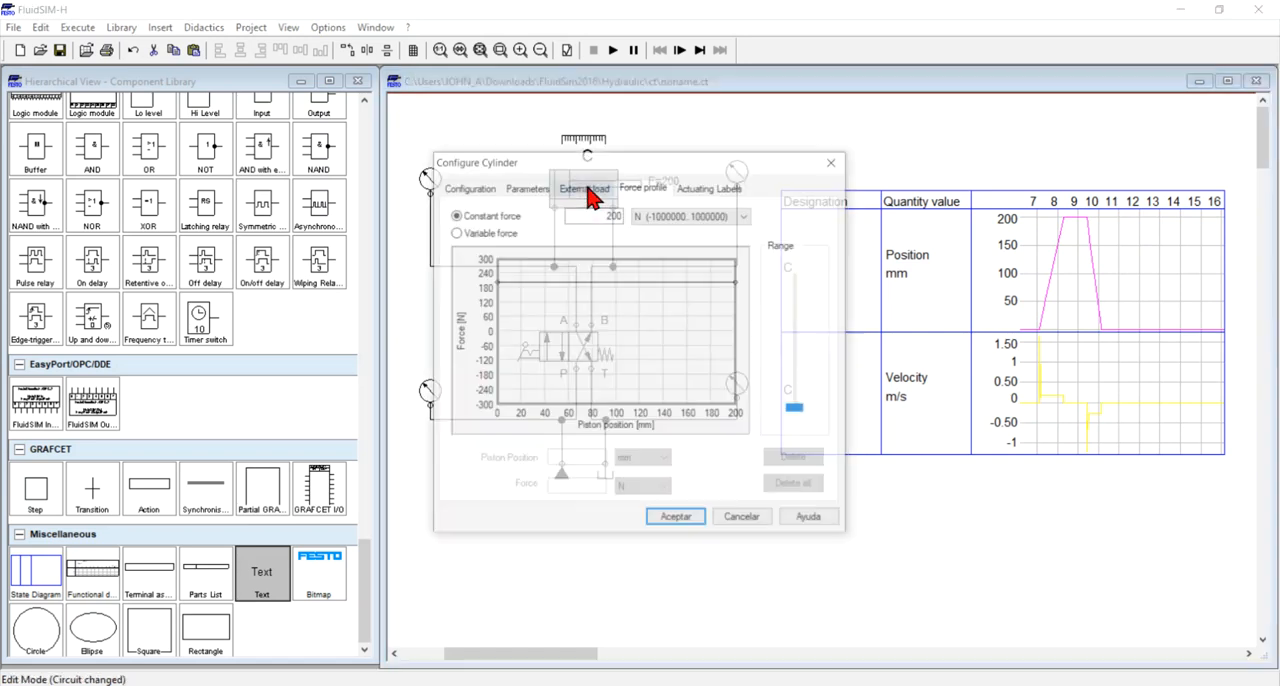
{"action": "left_click", "coordinate": [745, 218]}
{"action": "left_click", "coordinate": [745, 228]}
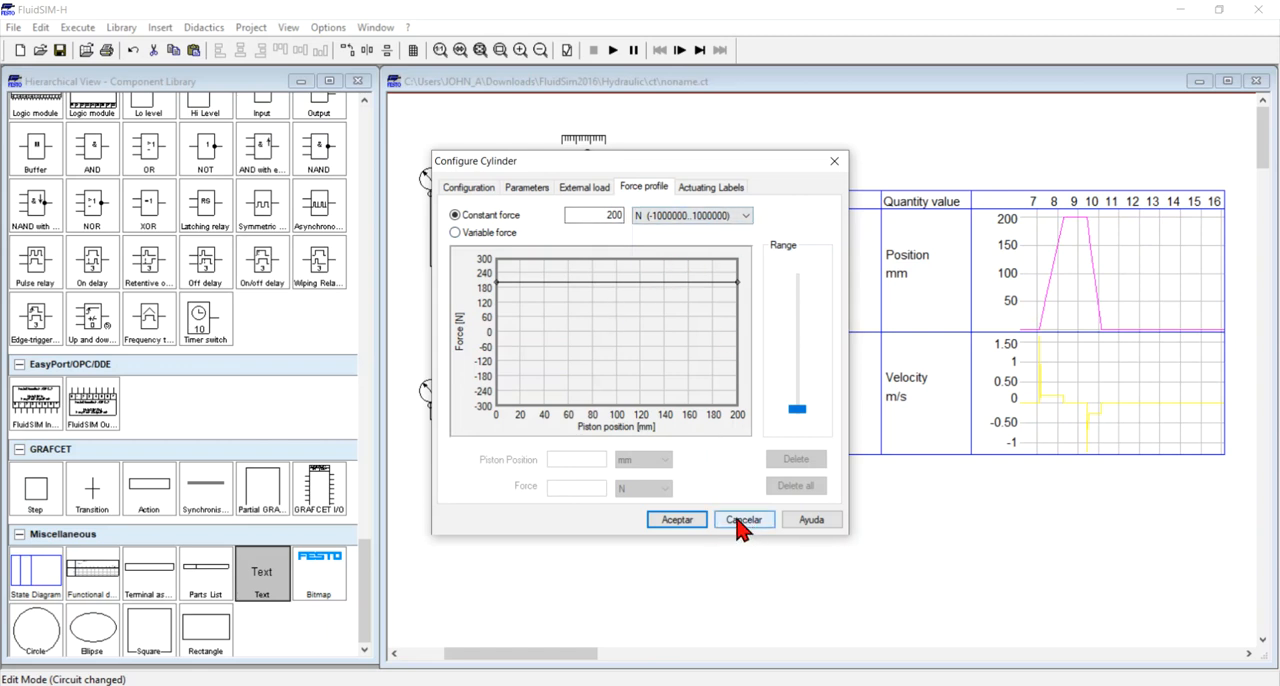
{"action": "left_click", "coordinate": [677, 523]}
Add a second double acting cylinder in the empty area below the circuit and rotate it 90° so its rod points up
{"action": "scroll", "coordinate": [635, 470], "scroll_direction": "down", "scroll_amount": 5}
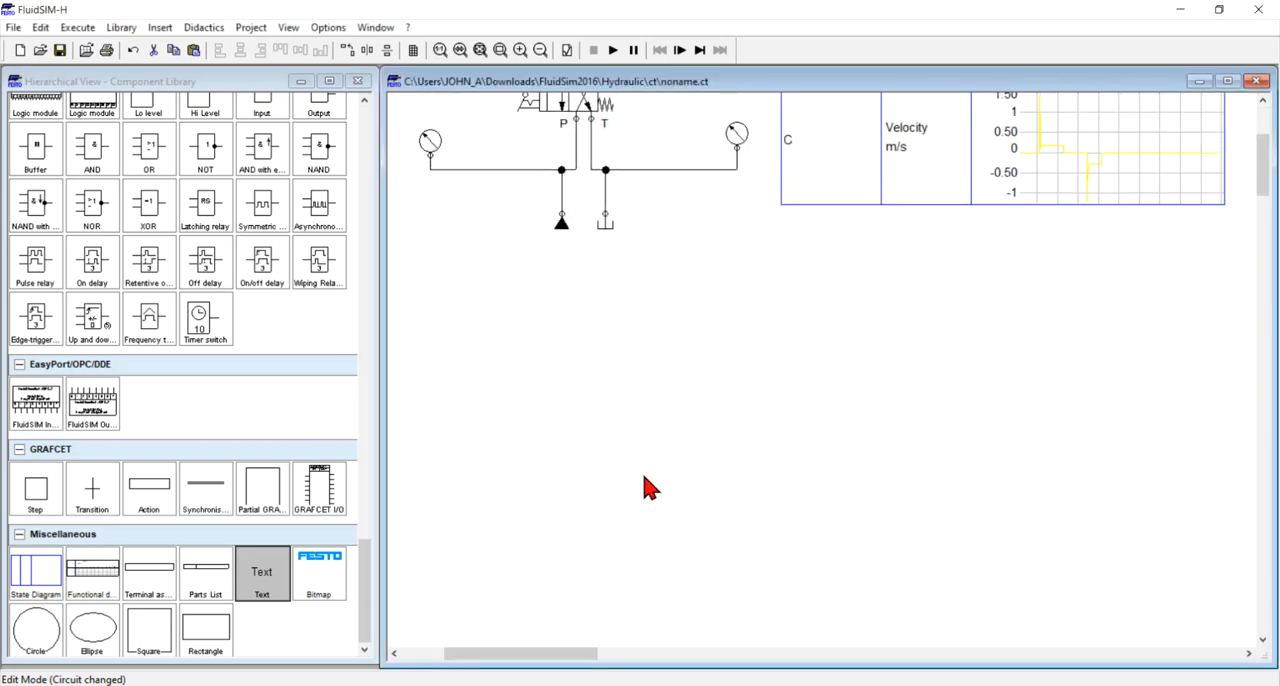
{"action": "scroll", "coordinate": [209, 383], "scroll_direction": "up", "scroll_amount": 5}
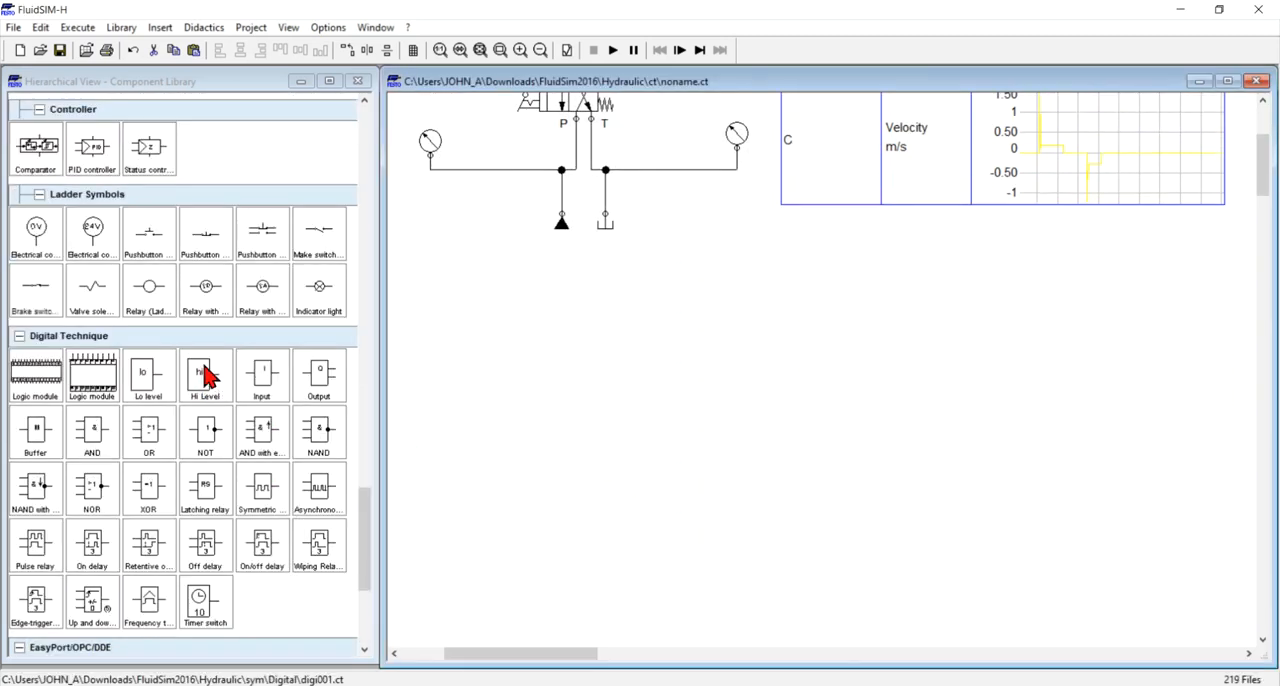
{"action": "scroll", "coordinate": [209, 380], "scroll_direction": "up", "scroll_amount": 18}
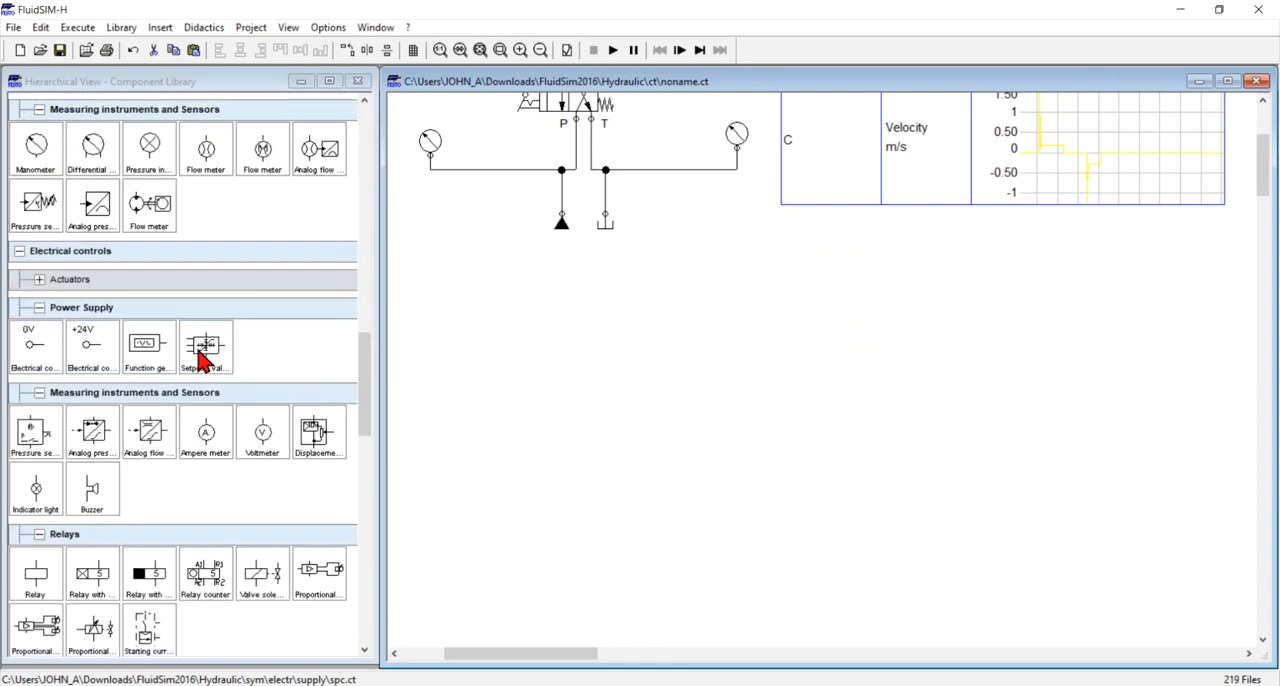
{"action": "scroll", "coordinate": [205, 350], "scroll_direction": "up", "scroll_amount": 20}
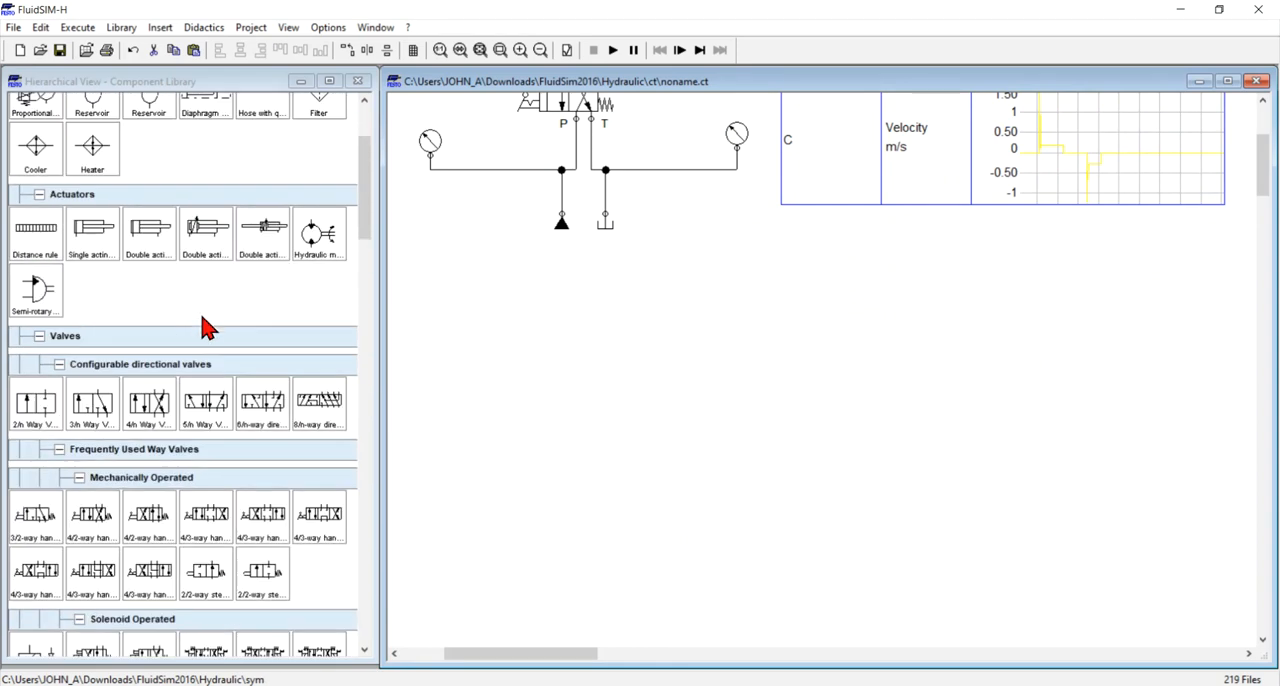
{"action": "scroll", "coordinate": [194, 303], "scroll_direction": "up", "scroll_amount": 2}
{"action": "left_click_drag", "start_coordinate": [163, 351], "coordinate": [704, 475]}
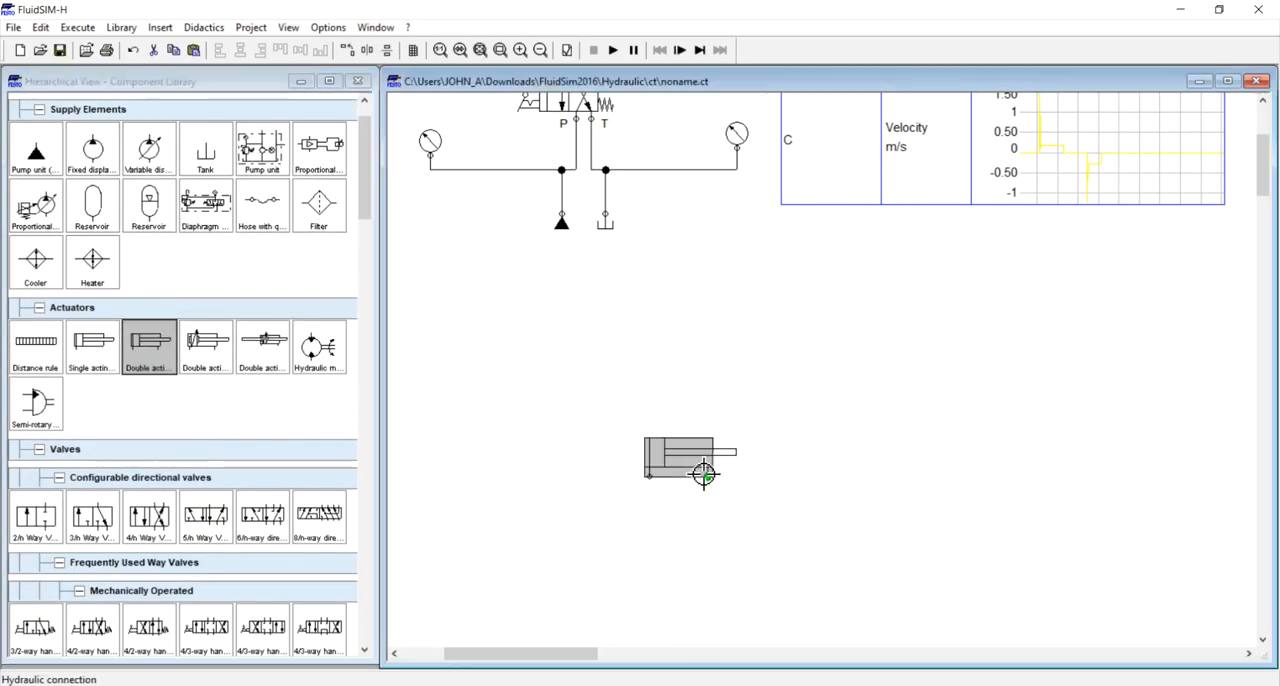
{"action": "mouse_move", "coordinate": [678, 472]}
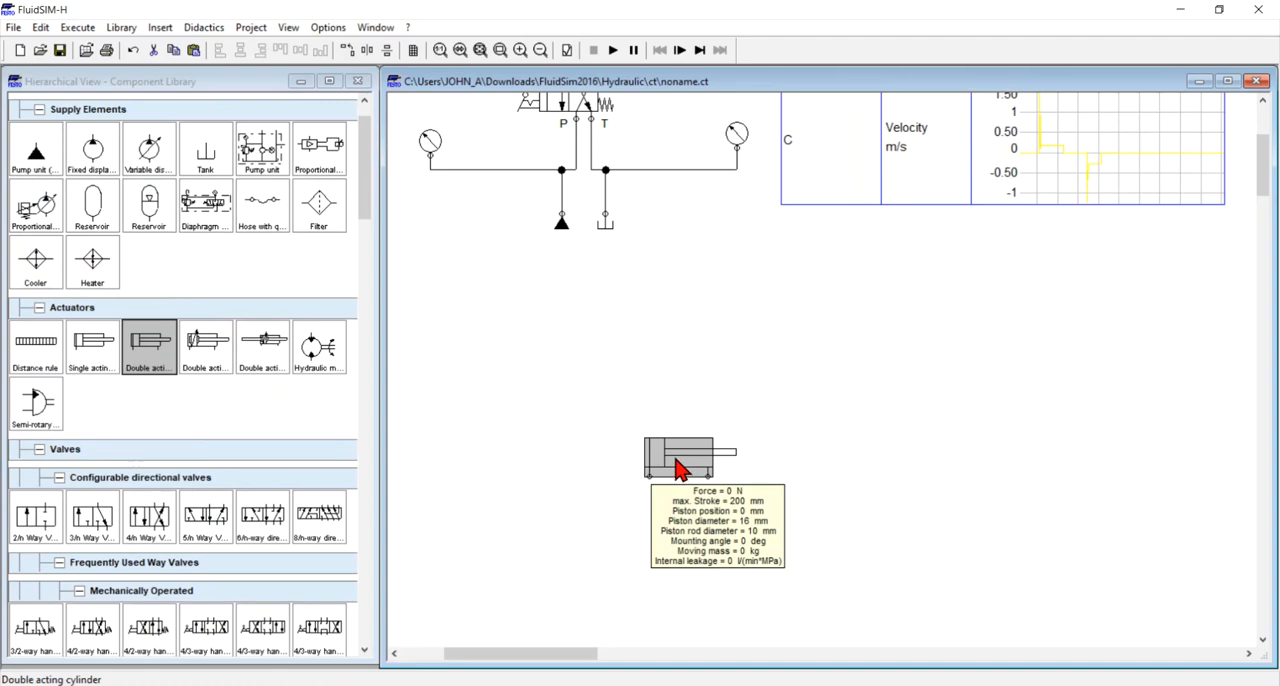
{"action": "right_click", "coordinate": [678, 470]}
{"action": "mouse_move", "coordinate": [791, 609]}
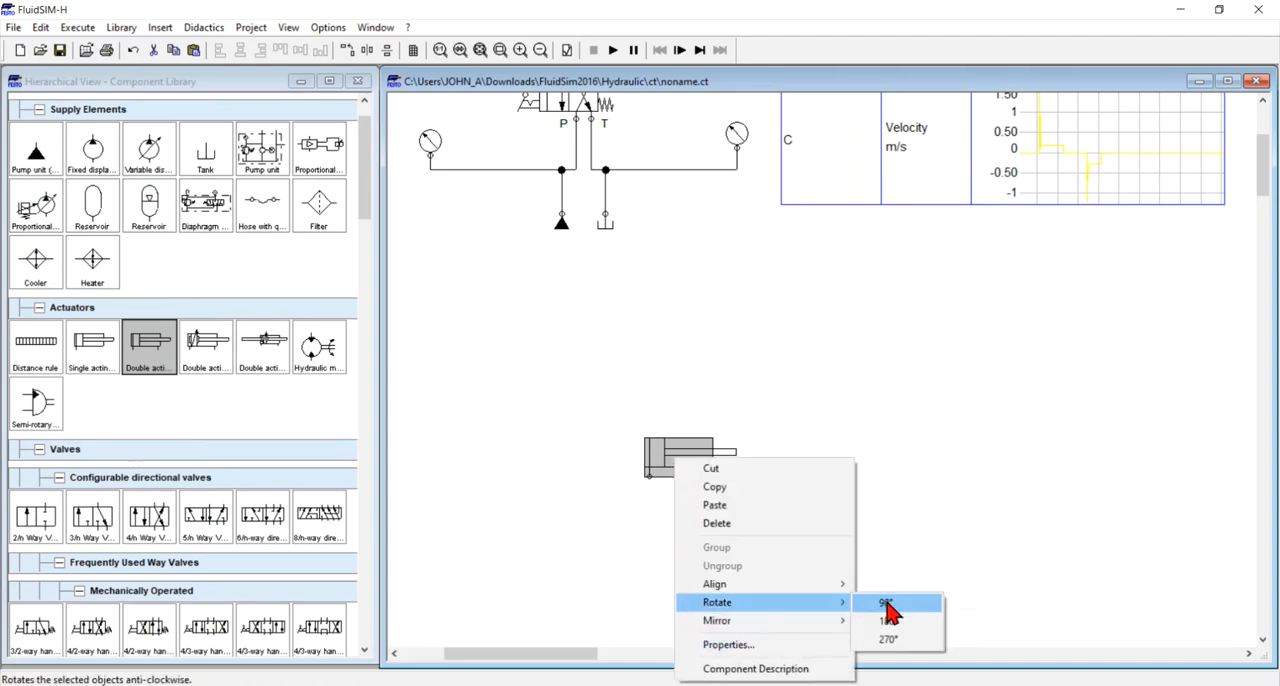
{"action": "left_click", "coordinate": [888, 605]}
{"action": "left_click_drag", "start_coordinate": [678, 462], "coordinate": [678, 513]}
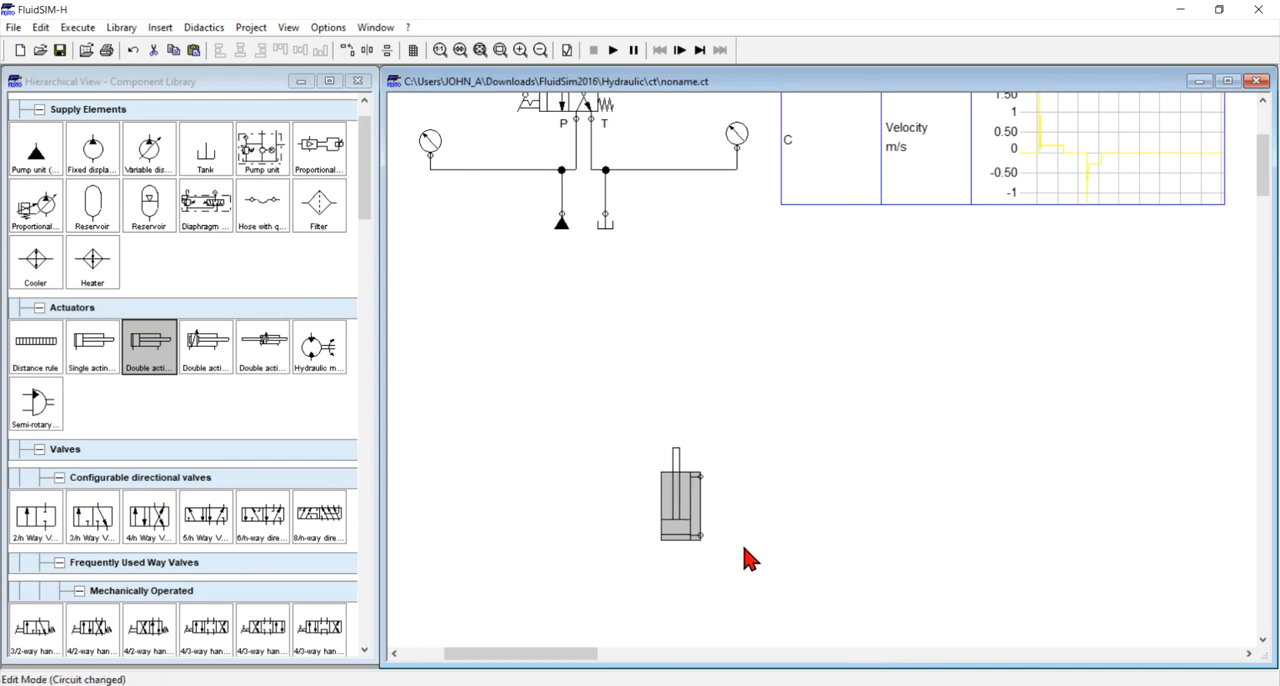
Set the upward-pointing cylinder's constant force to 200 N and display its Force quantity
{"action": "double_click", "coordinate": [680, 509]}
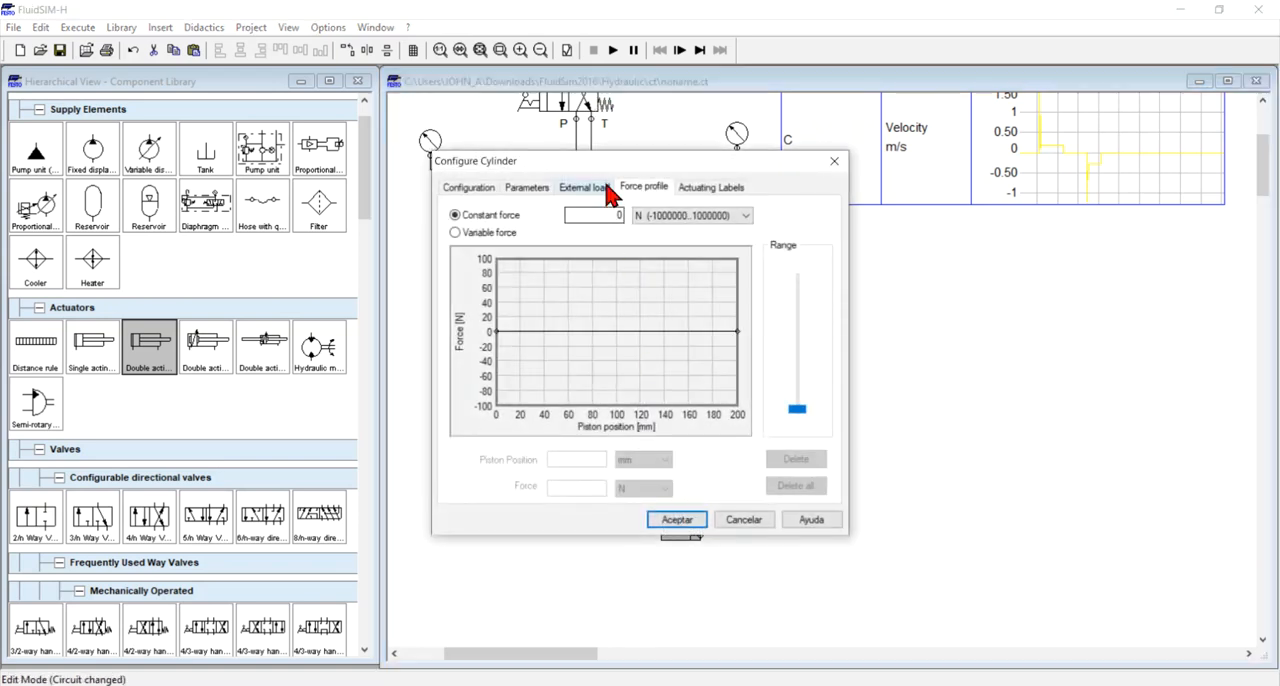
{"action": "left_click_drag", "start_coordinate": [592, 218], "coordinate": [662, 224]}
{"action": "type", "text": "200"}
{"action": "key", "text": "Return"}
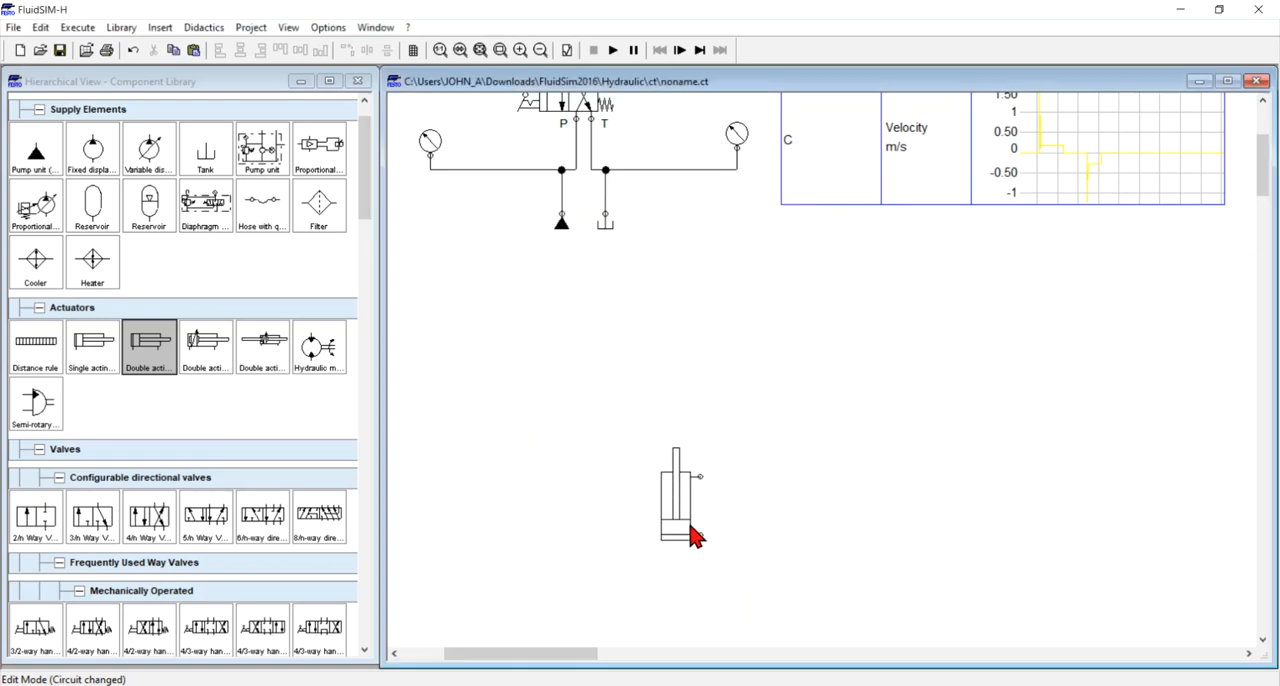
{"action": "double_click", "coordinate": [686, 519]}
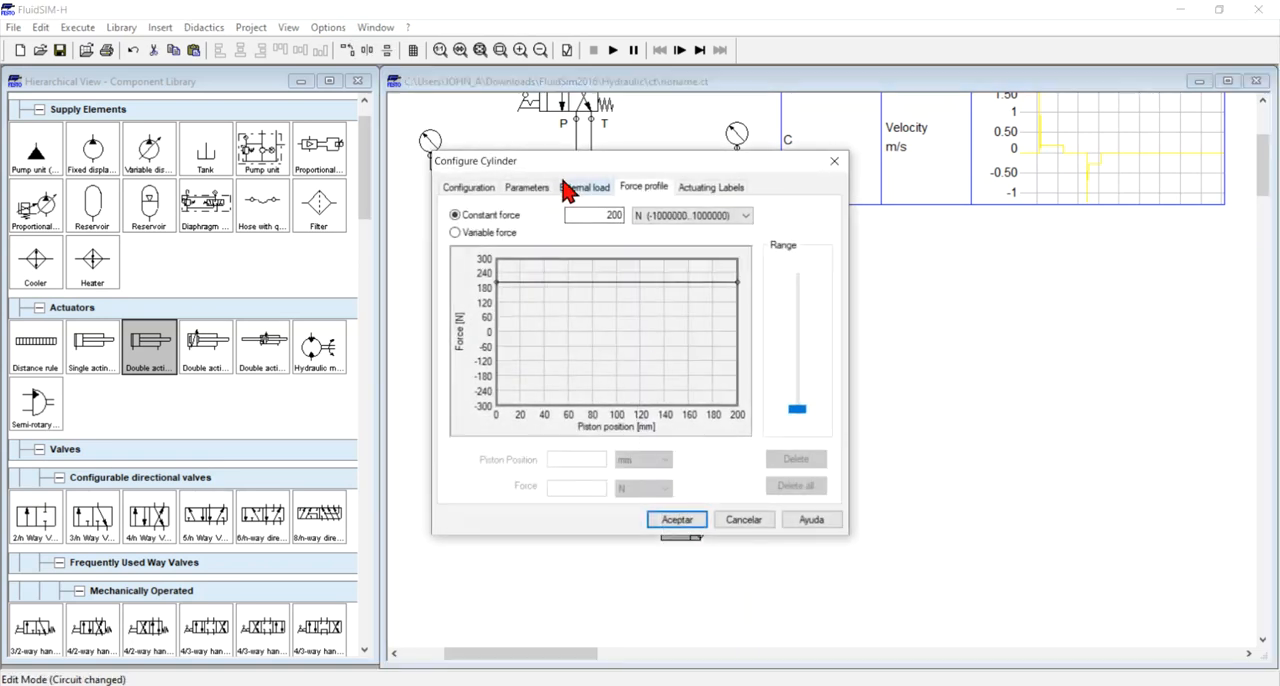
{"action": "left_click", "coordinate": [520, 190]}
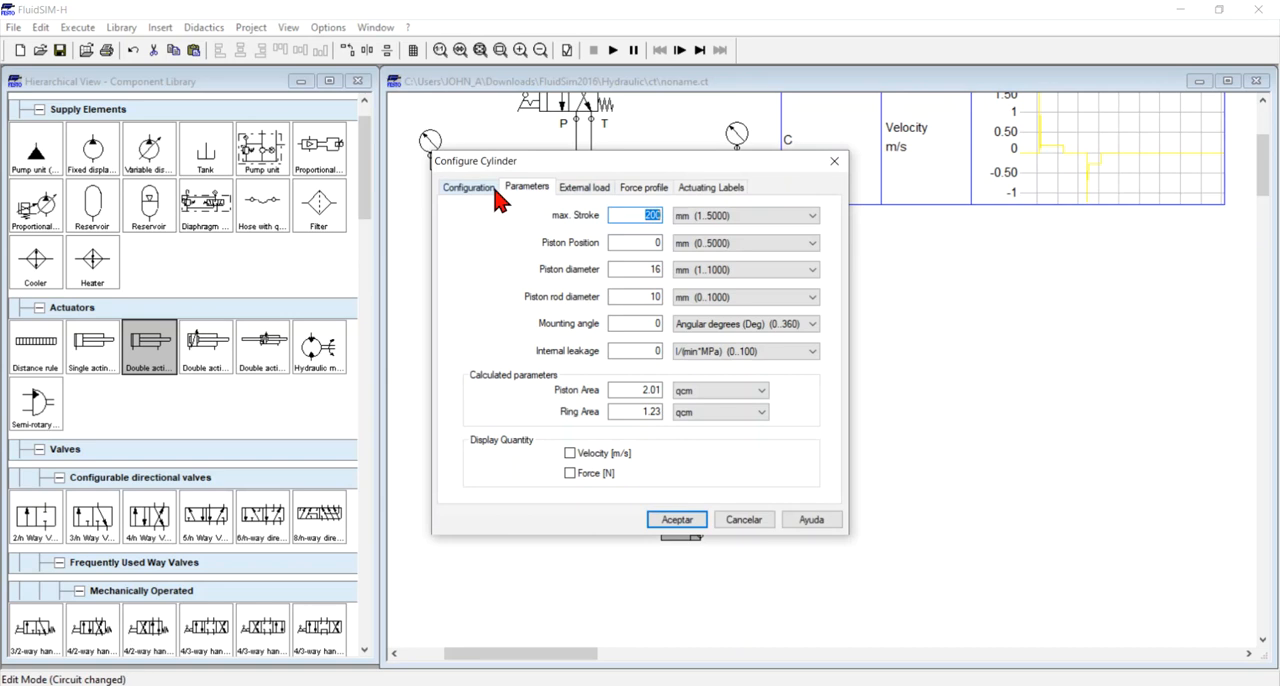
{"action": "left_click", "coordinate": [675, 520]}
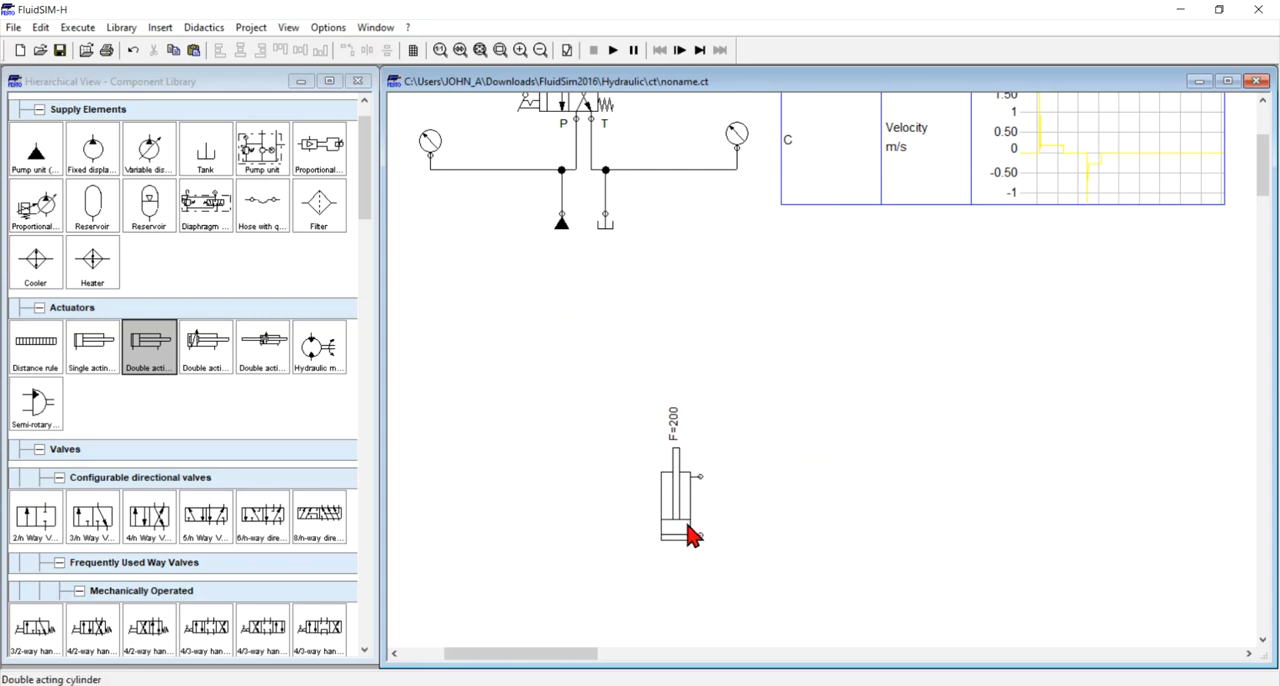
Add another double acting cylinder, rotate it 270° so its rod points down, and align it beside the upward-pointing one
{"action": "left_click_drag", "start_coordinate": [165, 380], "coordinate": [857, 489]}
{"action": "right_click", "coordinate": [857, 488]}
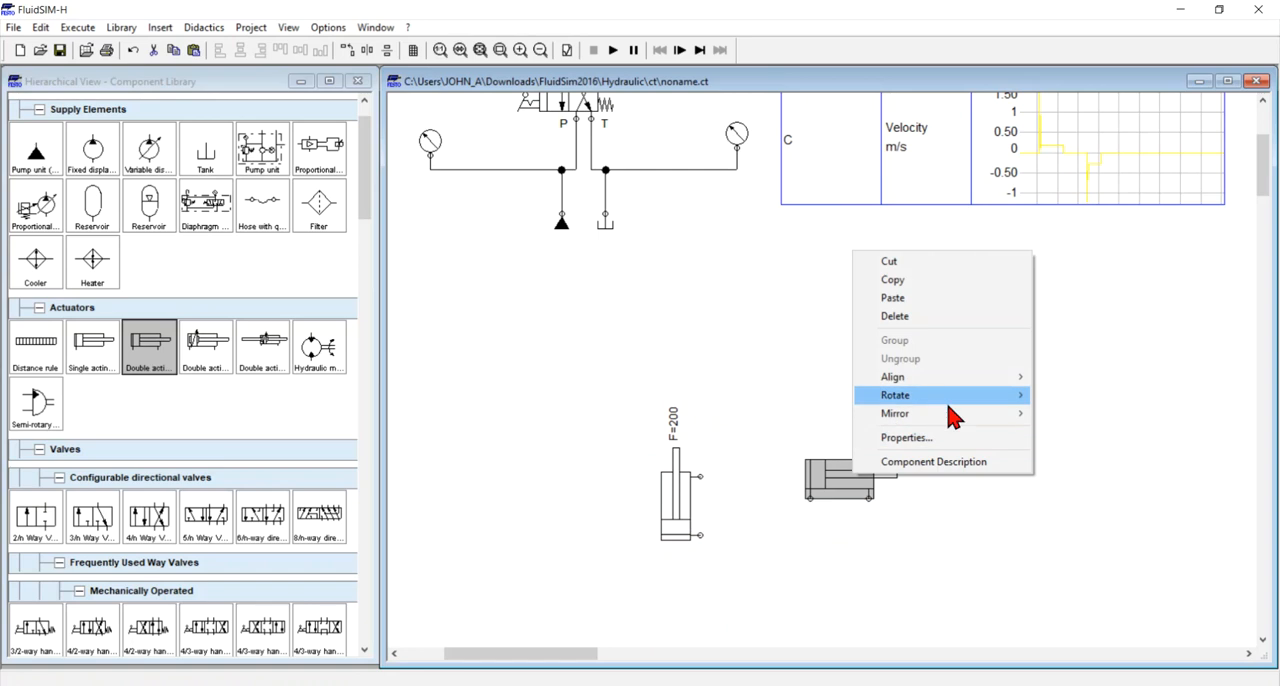
{"action": "mouse_move", "coordinate": [990, 415]}
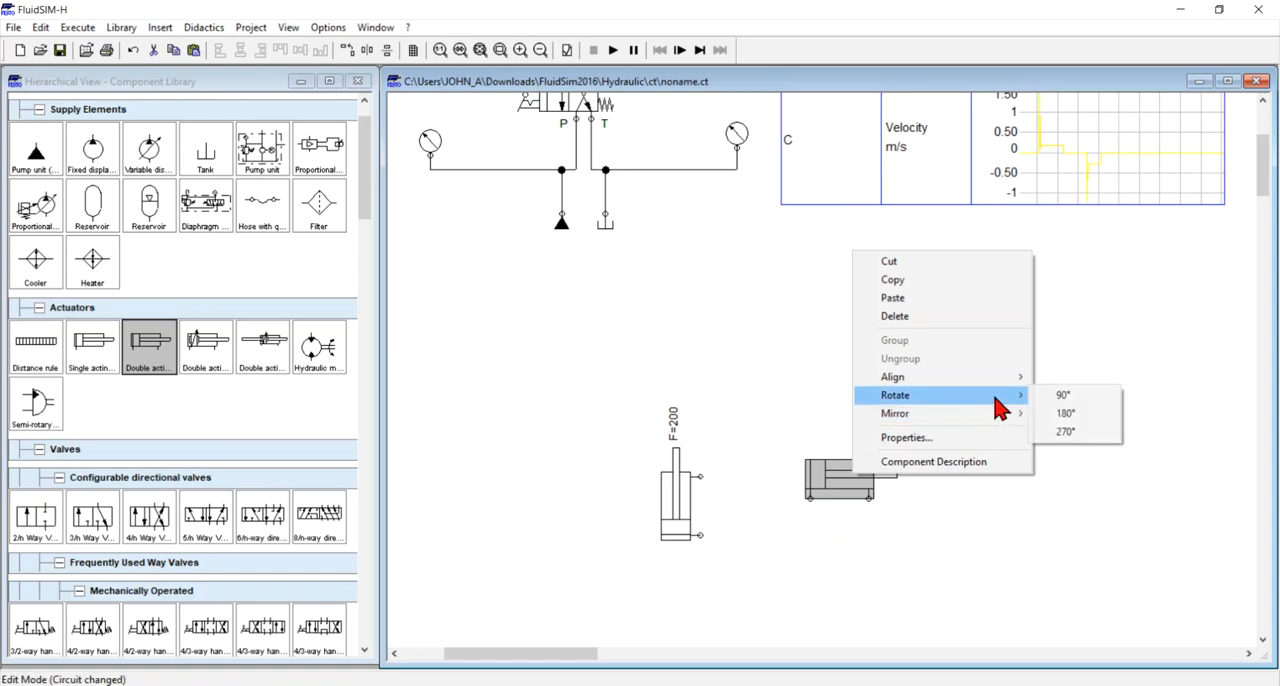
{"action": "left_click", "coordinate": [1070, 430]}
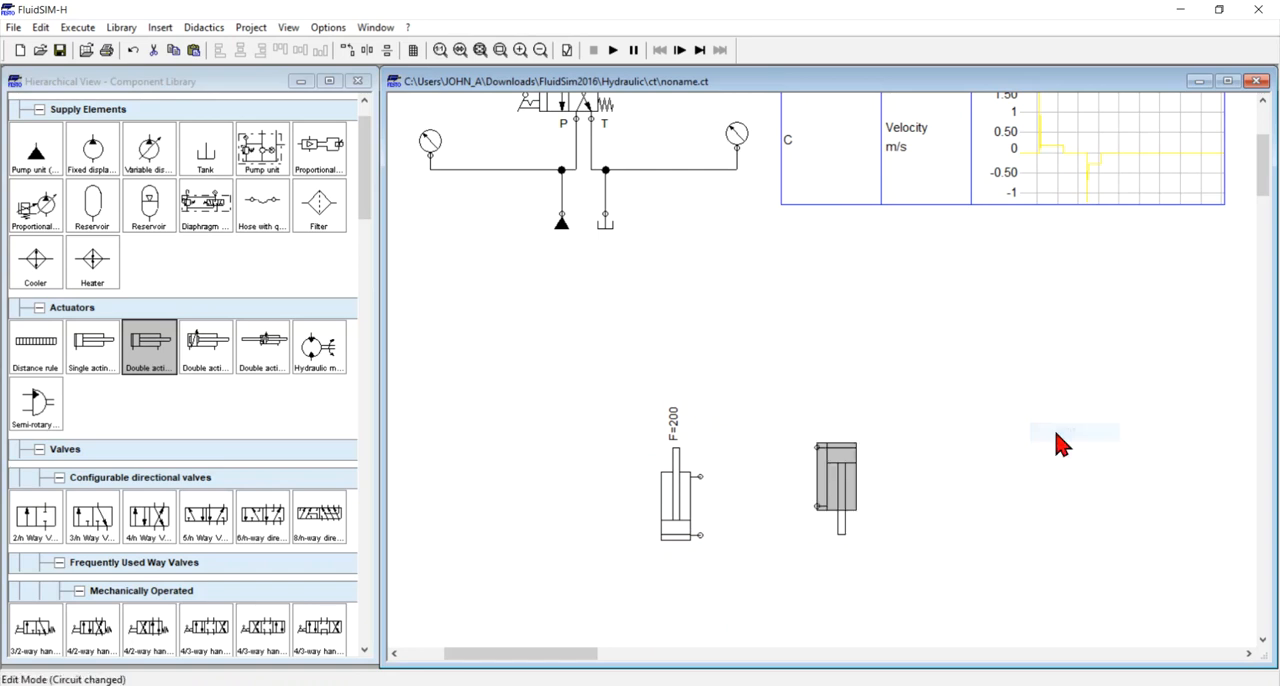
{"action": "left_click_drag", "start_coordinate": [834, 477], "coordinate": [865, 505]}
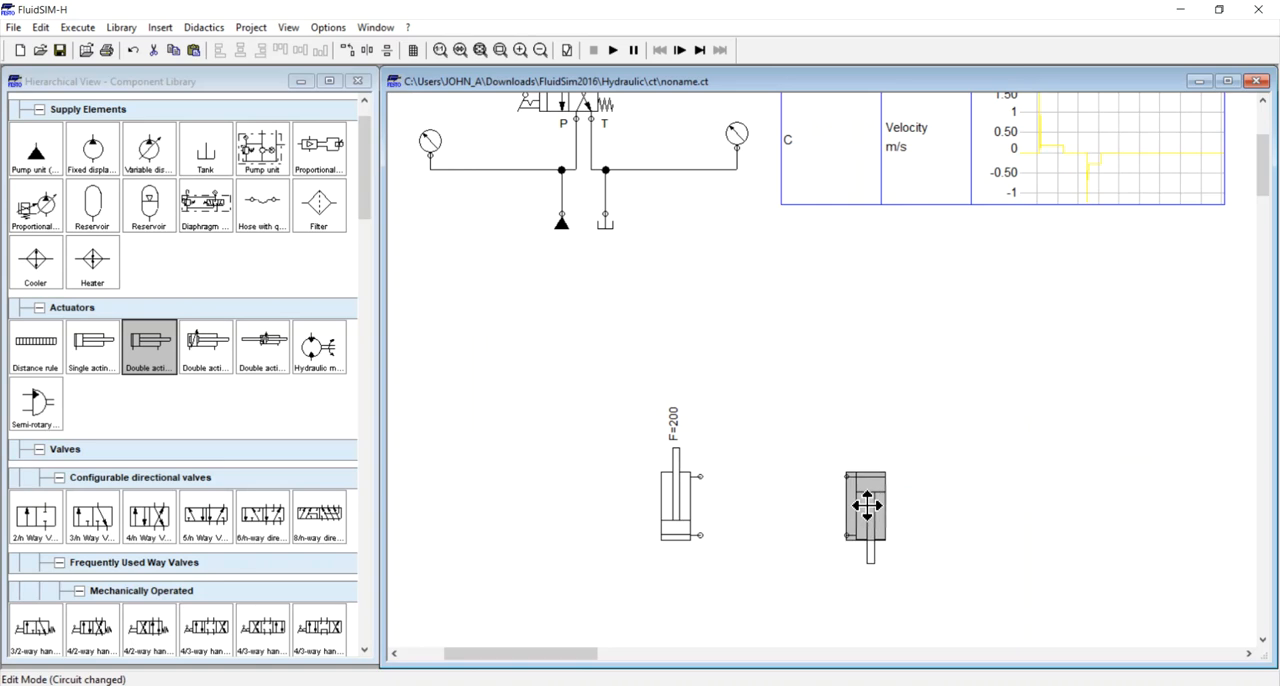
{"action": "left_click", "coordinate": [935, 510]}
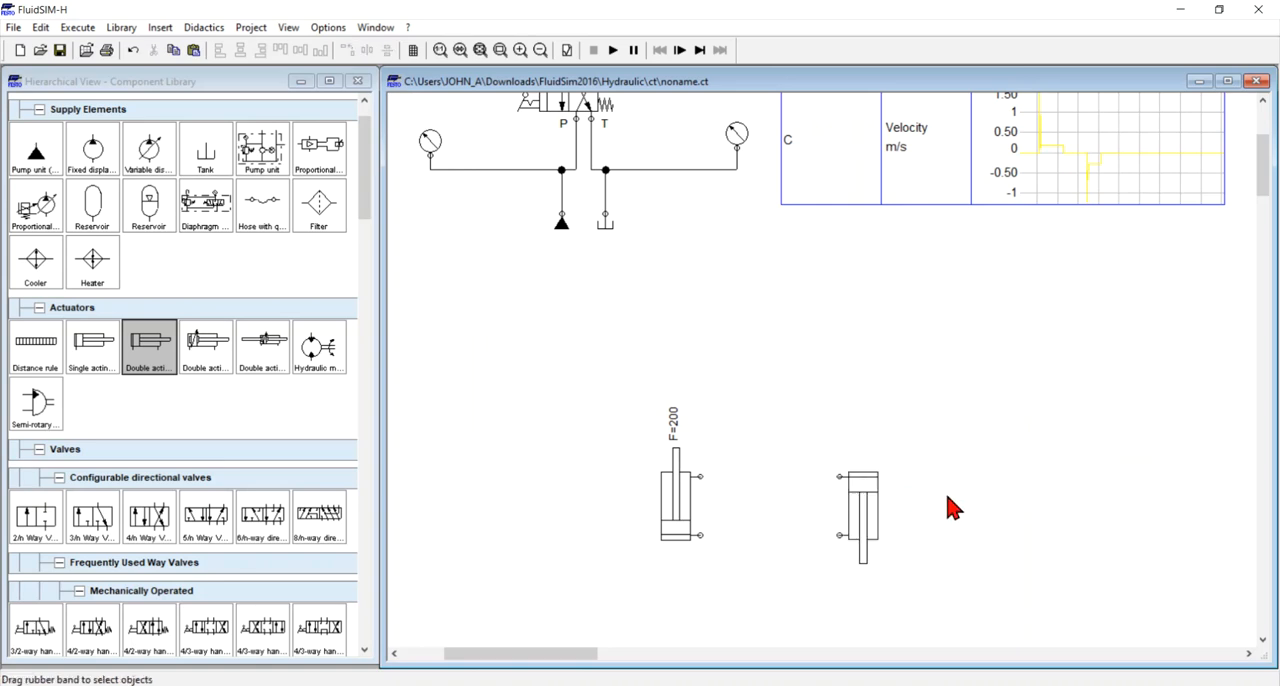
Enable the Force quantity display on the downward-pointing cylinder and set its constant force to 200 N
{"action": "double_click", "coordinate": [871, 518]}
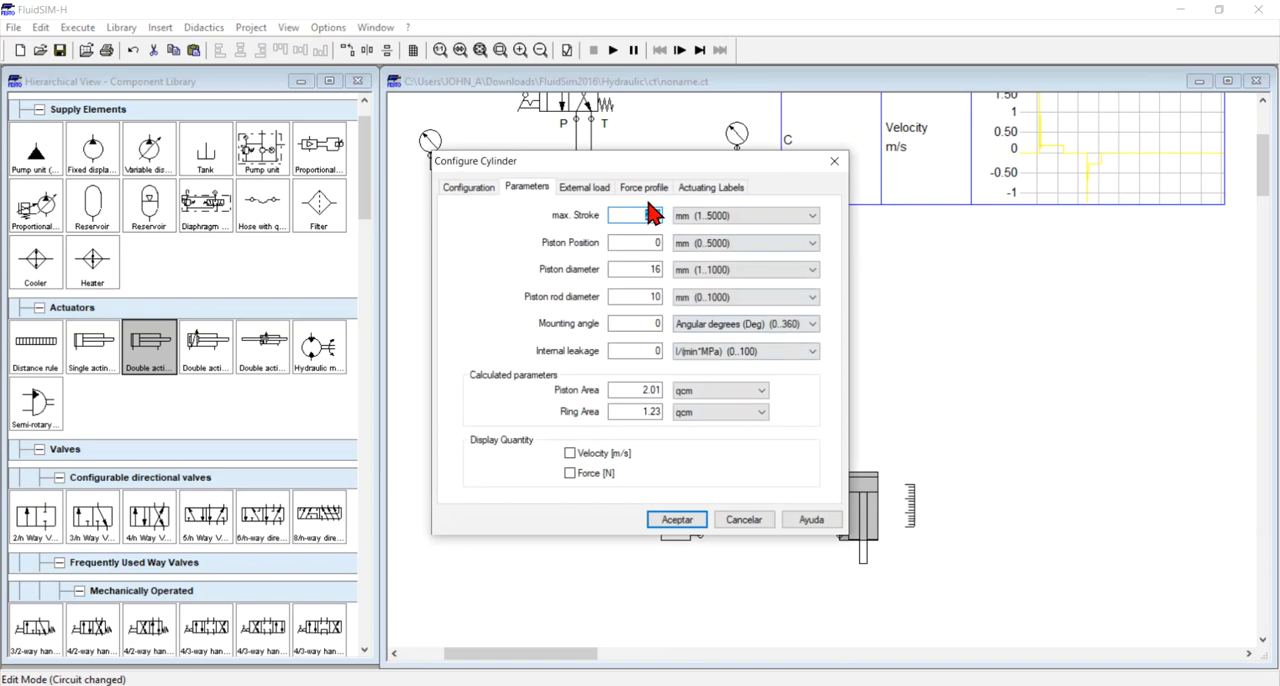
{"action": "left_click", "coordinate": [569, 474]}
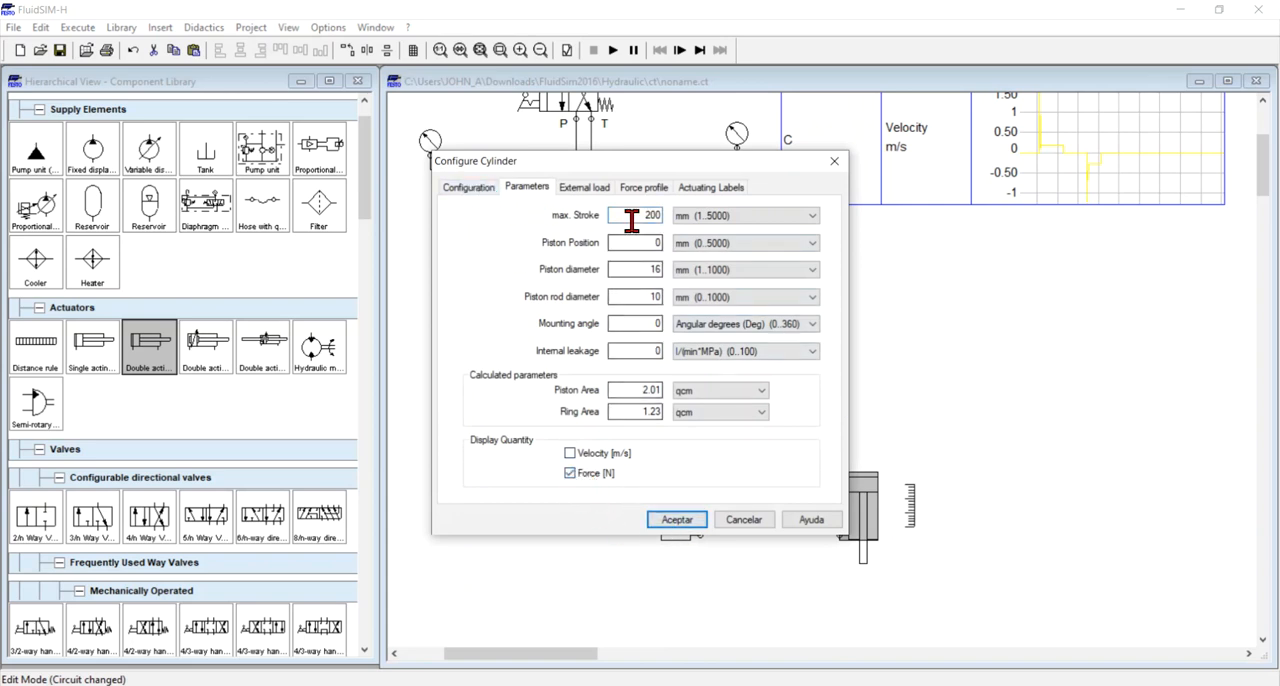
{"action": "left_click", "coordinate": [650, 189]}
{"action": "double_click", "coordinate": [600, 214]}
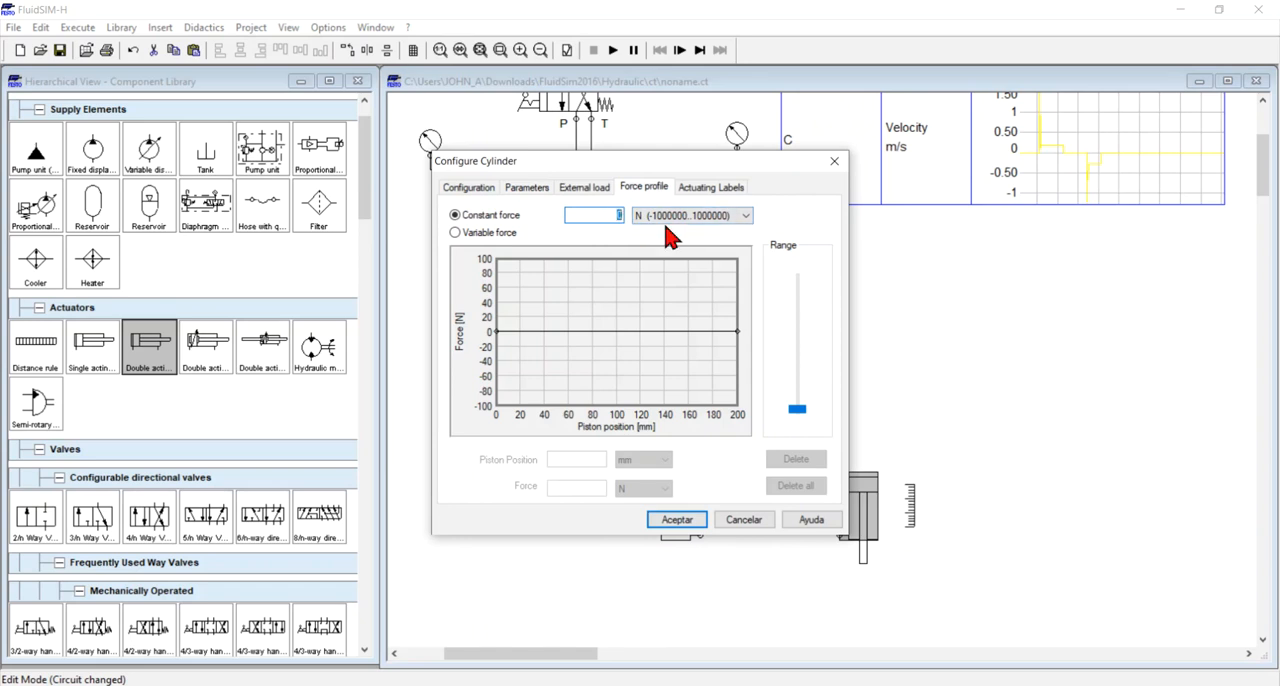
{"action": "type", "text": "200"}
{"action": "key", "text": "Return"}
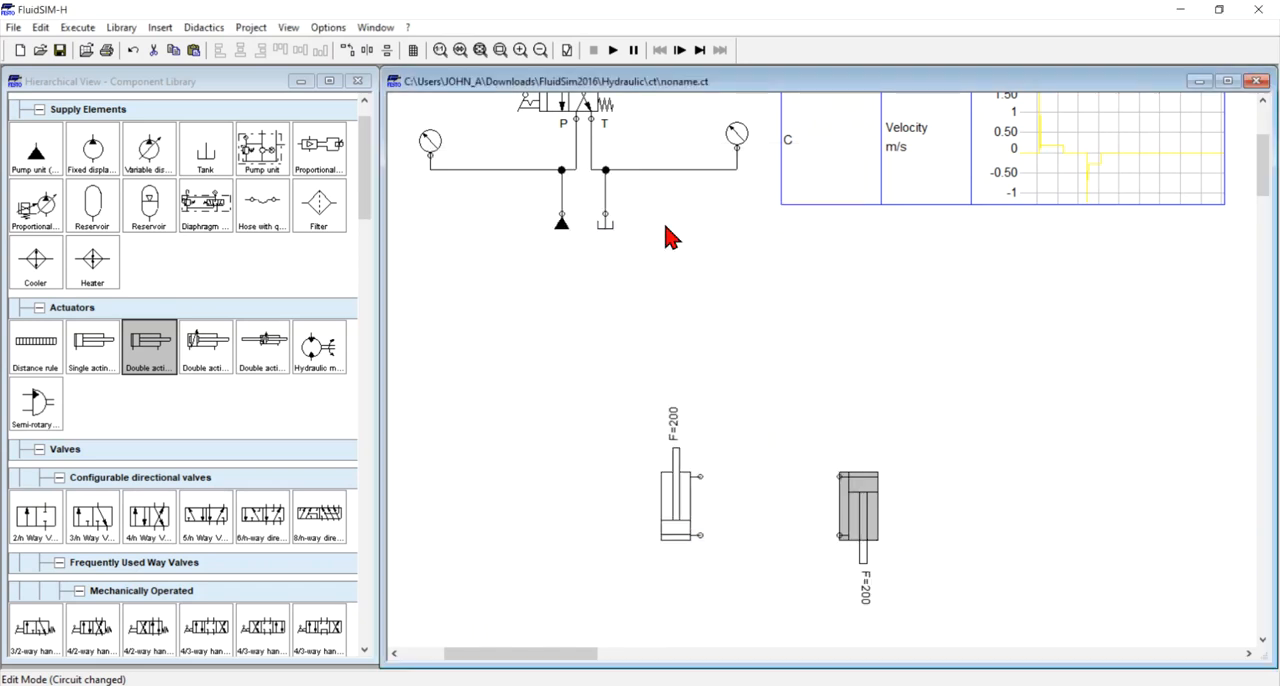
{"action": "left_click", "coordinate": [971, 543]}
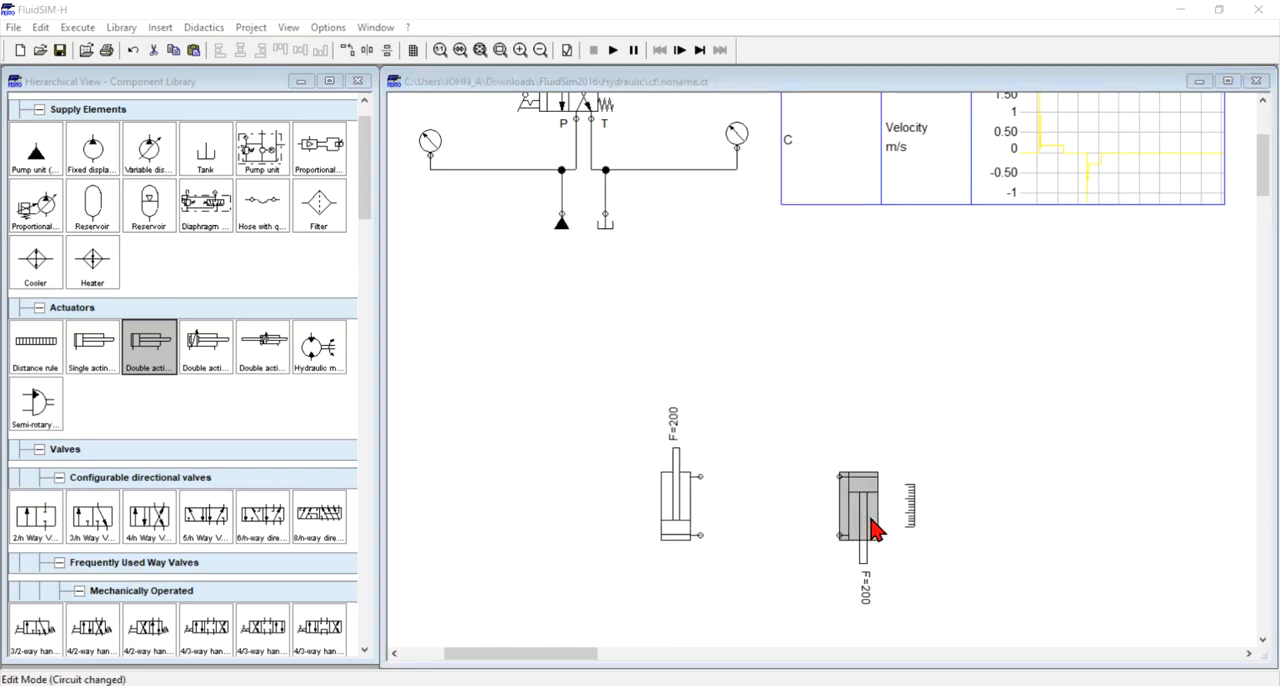
Change the downward-pointing cylinder's constant force to -200 N
{"action": "double_click", "coordinate": [872, 529]}
{"action": "left_click", "coordinate": [604, 215]}
{"action": "type", "text": "-200"}
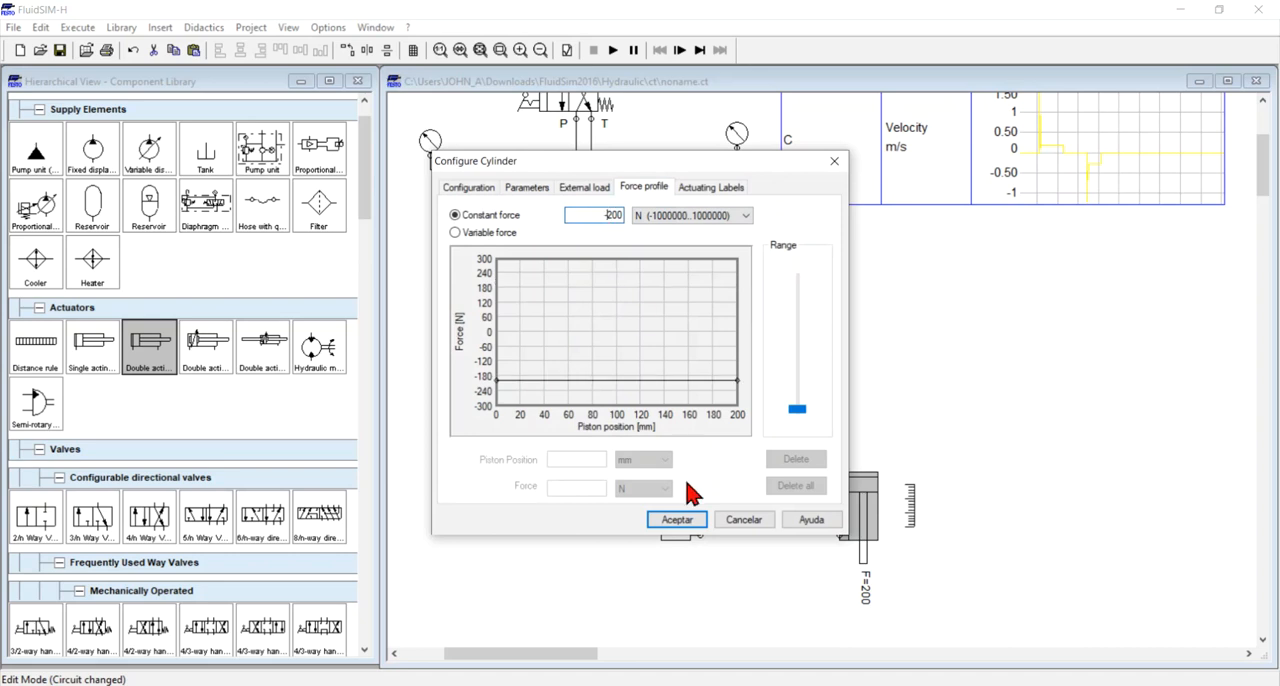
{"action": "left_click", "coordinate": [678, 521]}
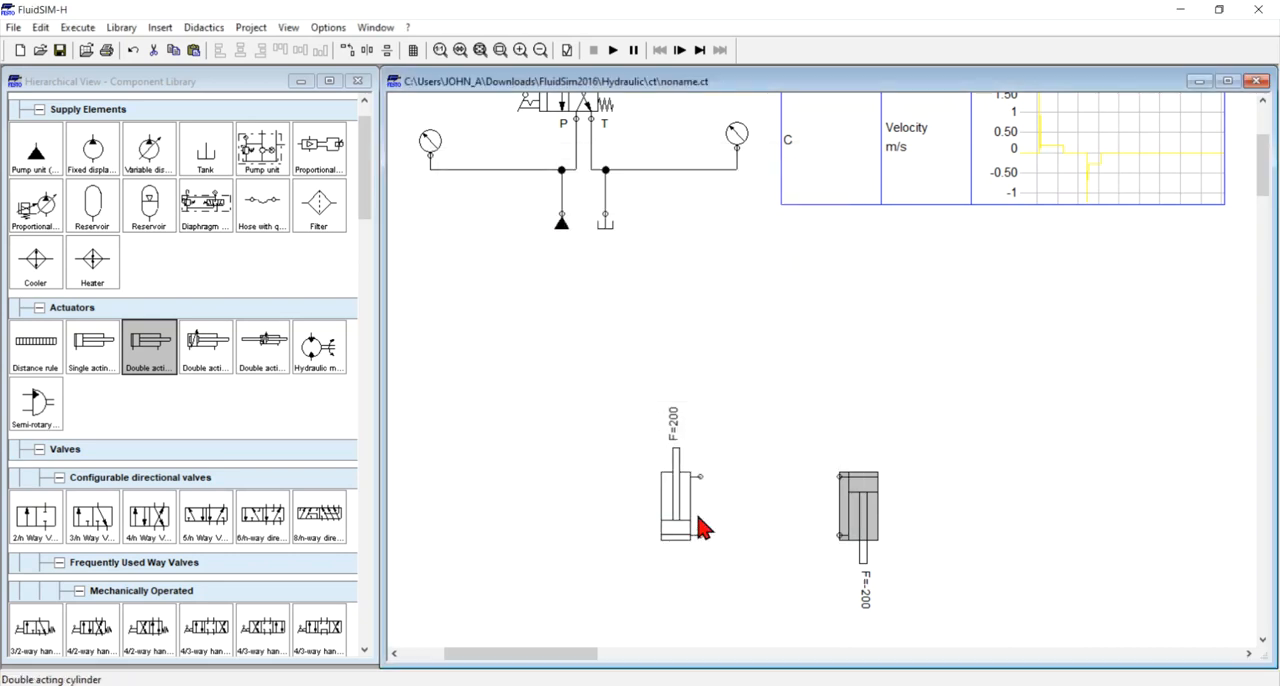
{"action": "left_click", "coordinate": [838, 533]}
{"action": "left_click", "coordinate": [838, 533]}
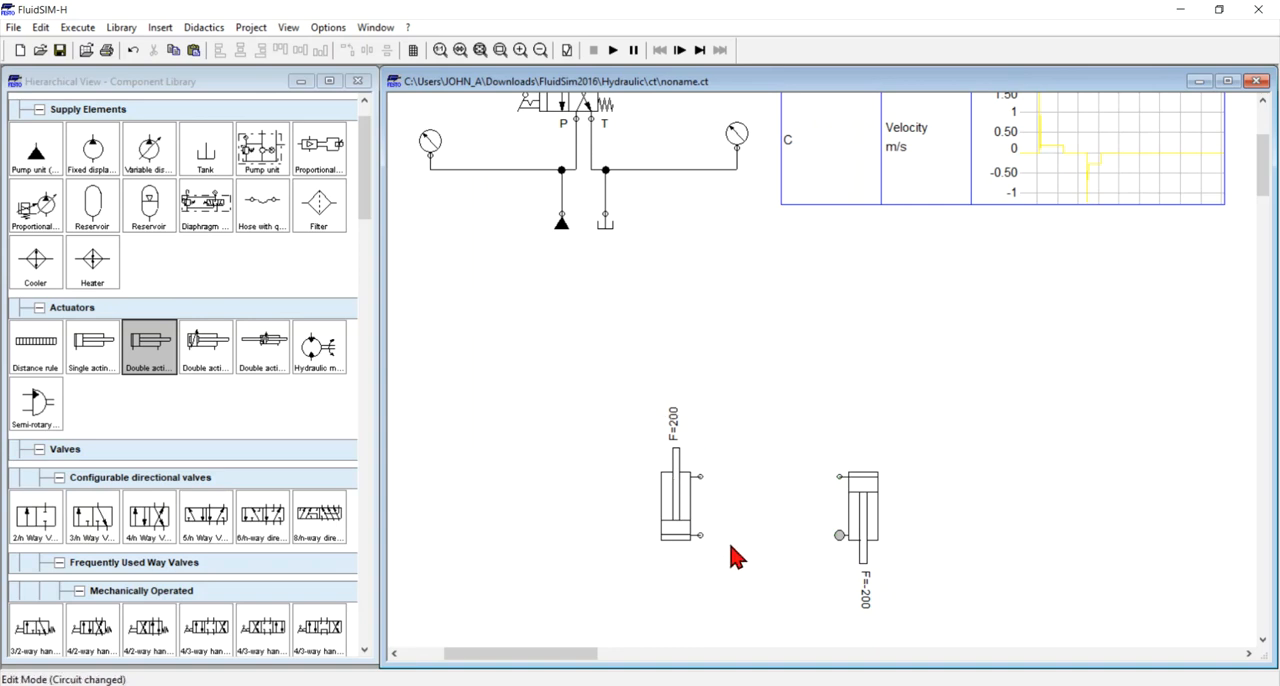
{"action": "left_click", "coordinate": [700, 535]}
Move the state diagram farther to the right, away from the main hydraulic circuit
{"action": "scroll", "coordinate": [737, 344], "scroll_direction": "up", "scroll_amount": 5}
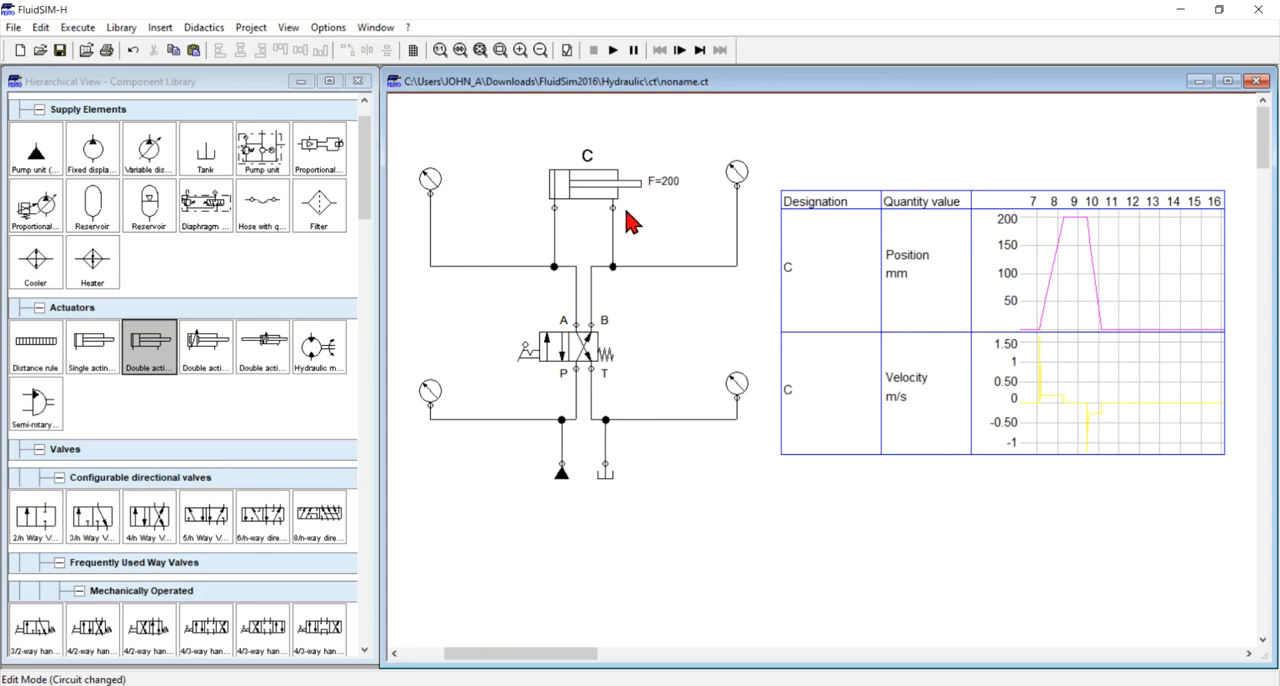
{"action": "left_click_drag", "start_coordinate": [576, 325], "coordinate": [576, 280]}
{"action": "left_click", "coordinate": [511, 58]}
{"action": "left_click_drag", "start_coordinate": [402, 116], "coordinate": [620, 505]}
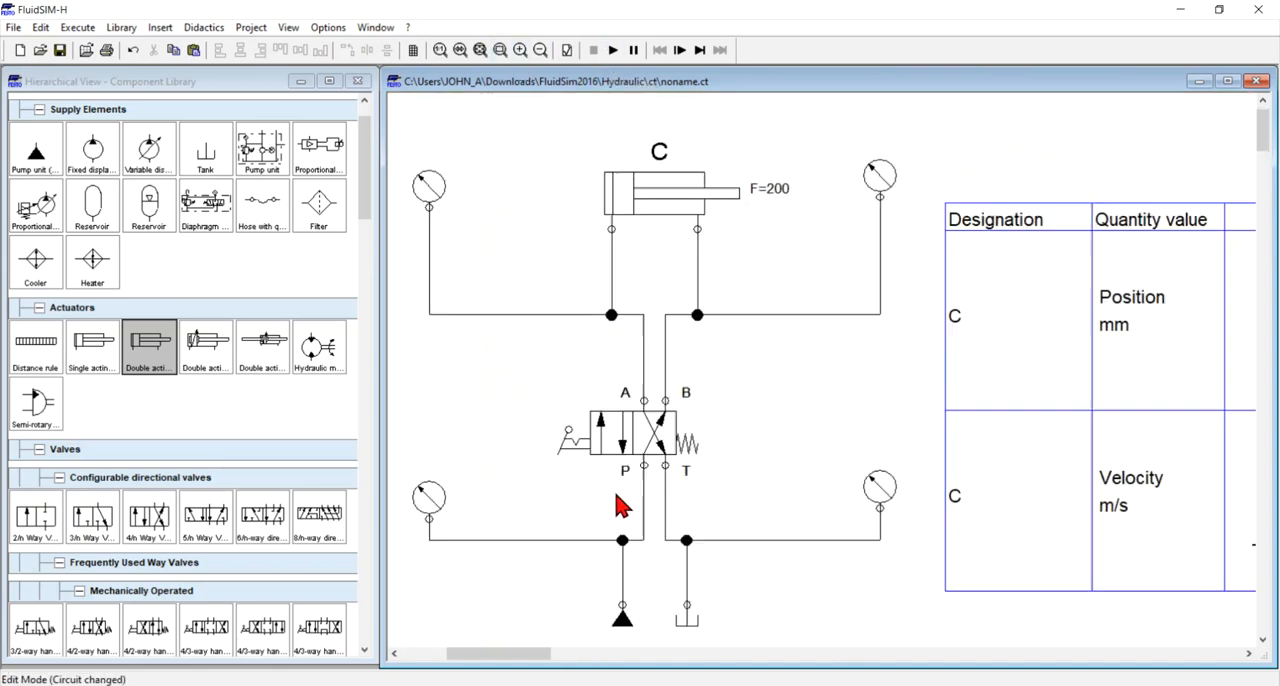
{"action": "left_click", "coordinate": [967, 205]}
{"action": "left_click_drag", "start_coordinate": [1003, 318], "coordinate": [1262, 341]}
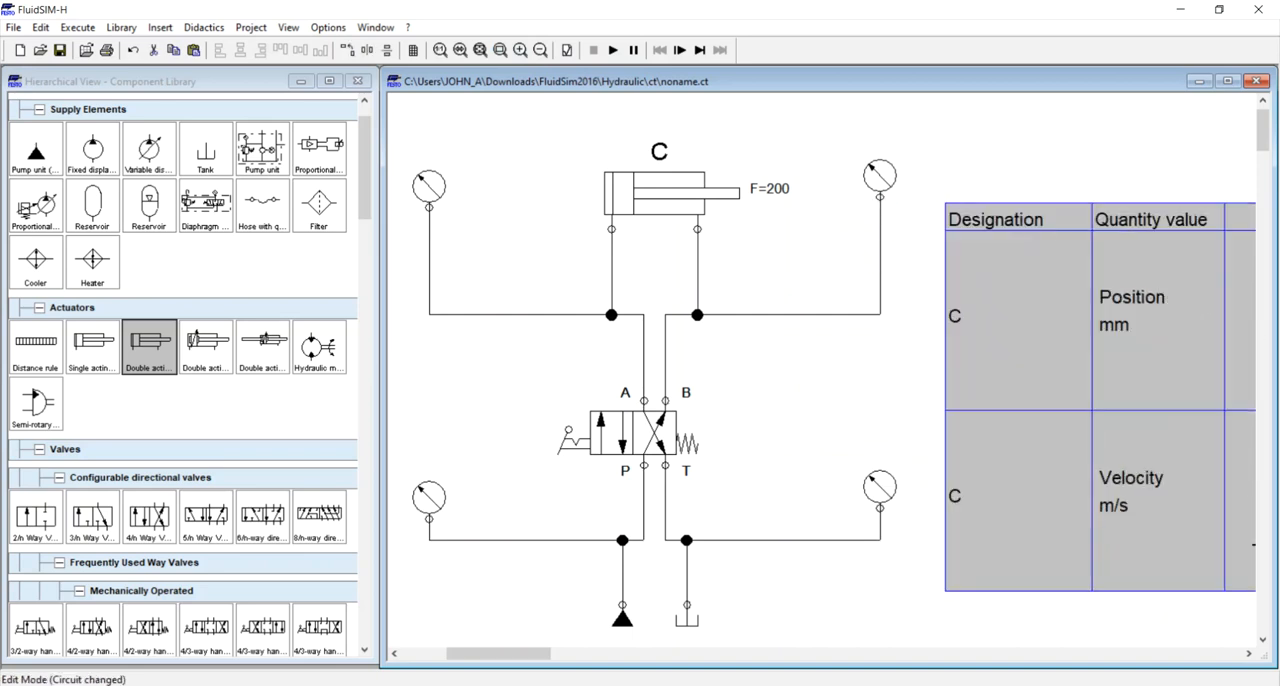
{"action": "left_click_drag", "start_coordinate": [1000, 343], "coordinate": [1200, 340]}
{"action": "left_click", "coordinate": [1015, 355]}
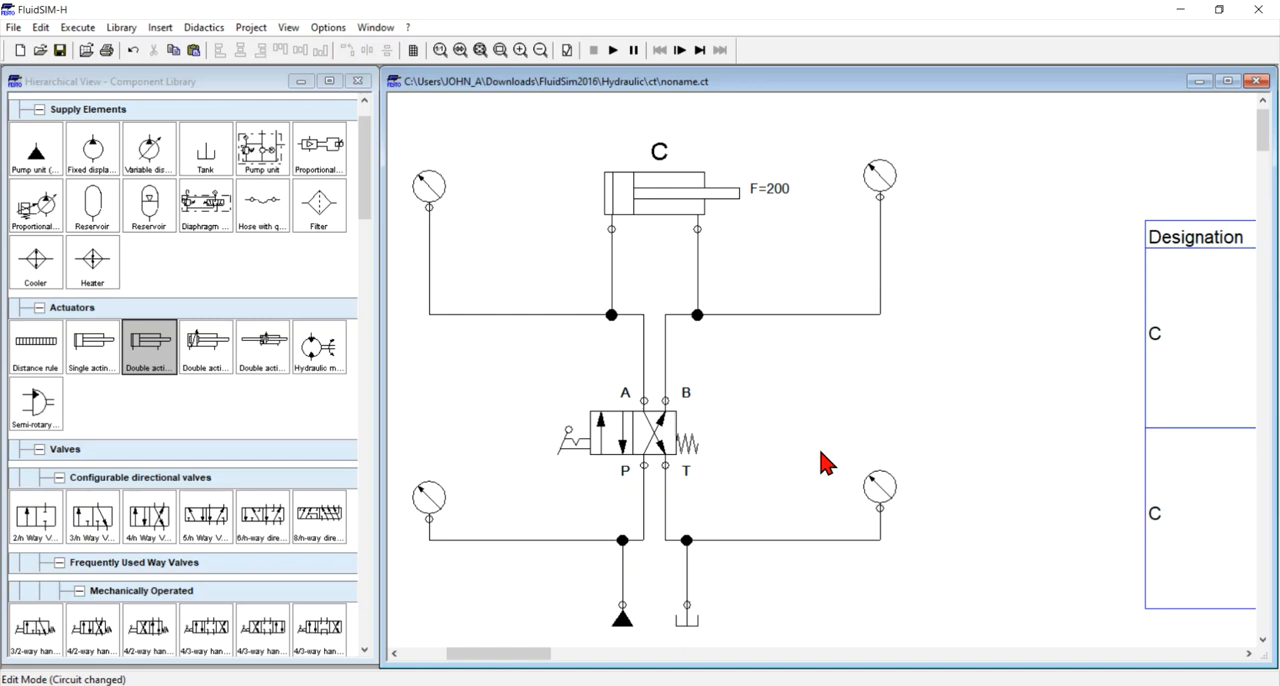
{"action": "left_click_drag", "start_coordinate": [523, 657], "coordinate": [501, 659]}
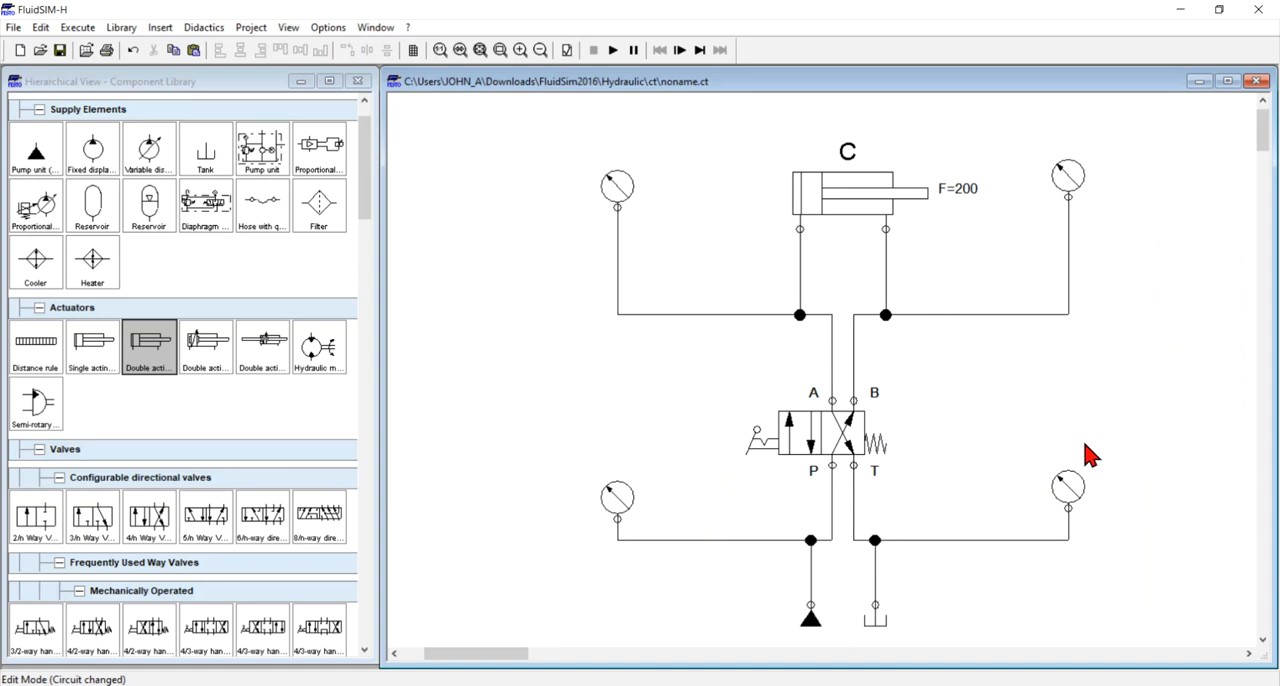
Simulate the circuit with the 200 N load, operating the directional valve and comparing cylinder C's pressures with the PDF calculation
{"action": "left_click", "coordinate": [614, 51]}
{"action": "left_click", "coordinate": [588, 380]}
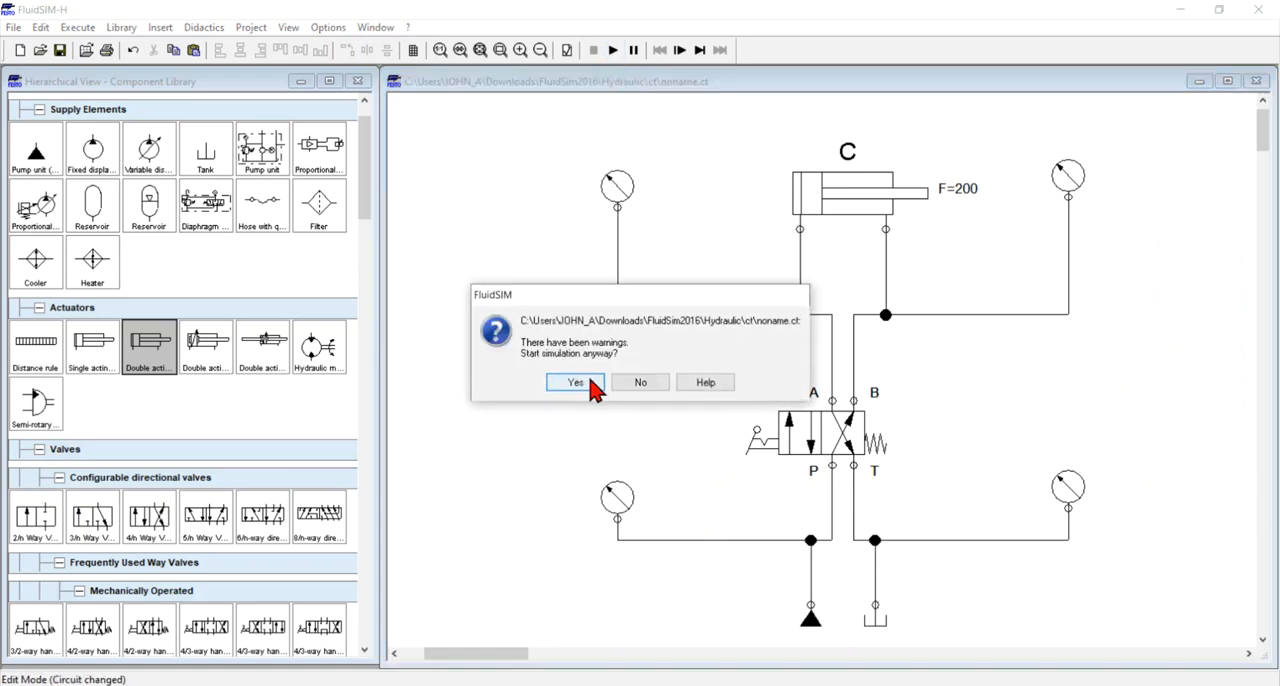
{"action": "left_click", "coordinate": [589, 386]}
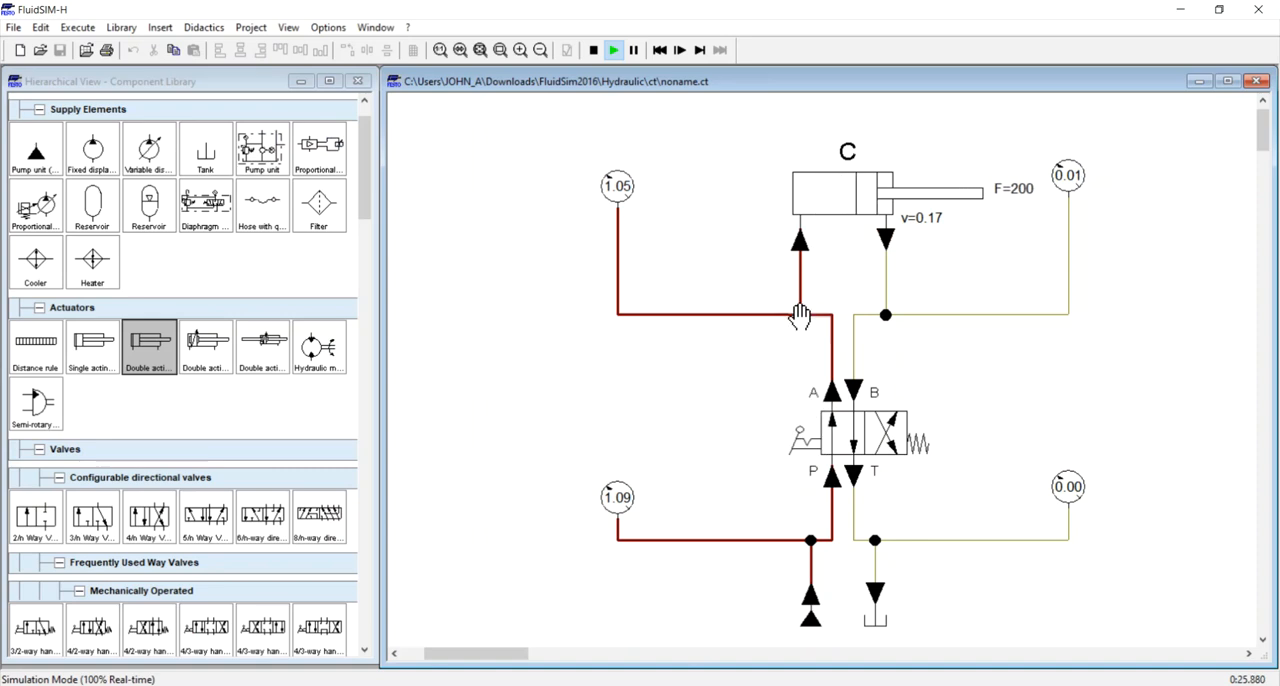
{"action": "left_click", "coordinate": [880, 435]}
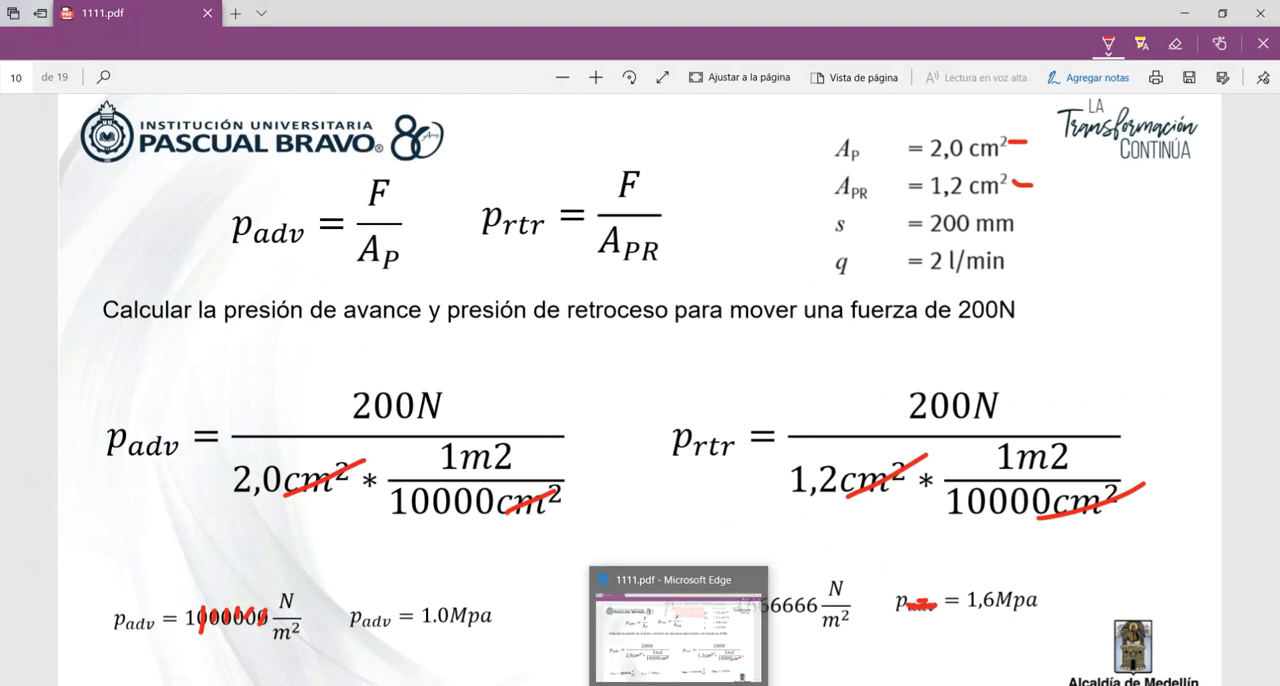
{"action": "left_click", "coordinate": [680, 685]}
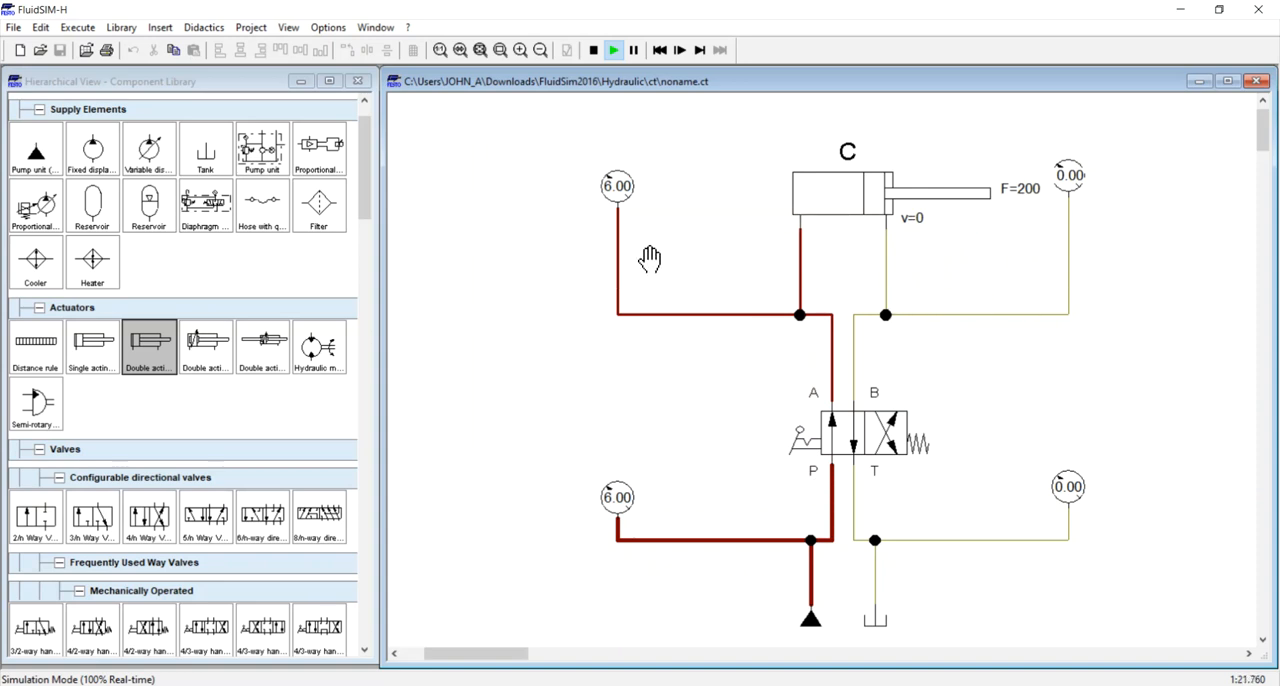
Cycle the directional valve to move cylinder C back and forth under the 200 N load, and stop the simulation with it retracted
{"action": "left_click", "coordinate": [869, 430]}
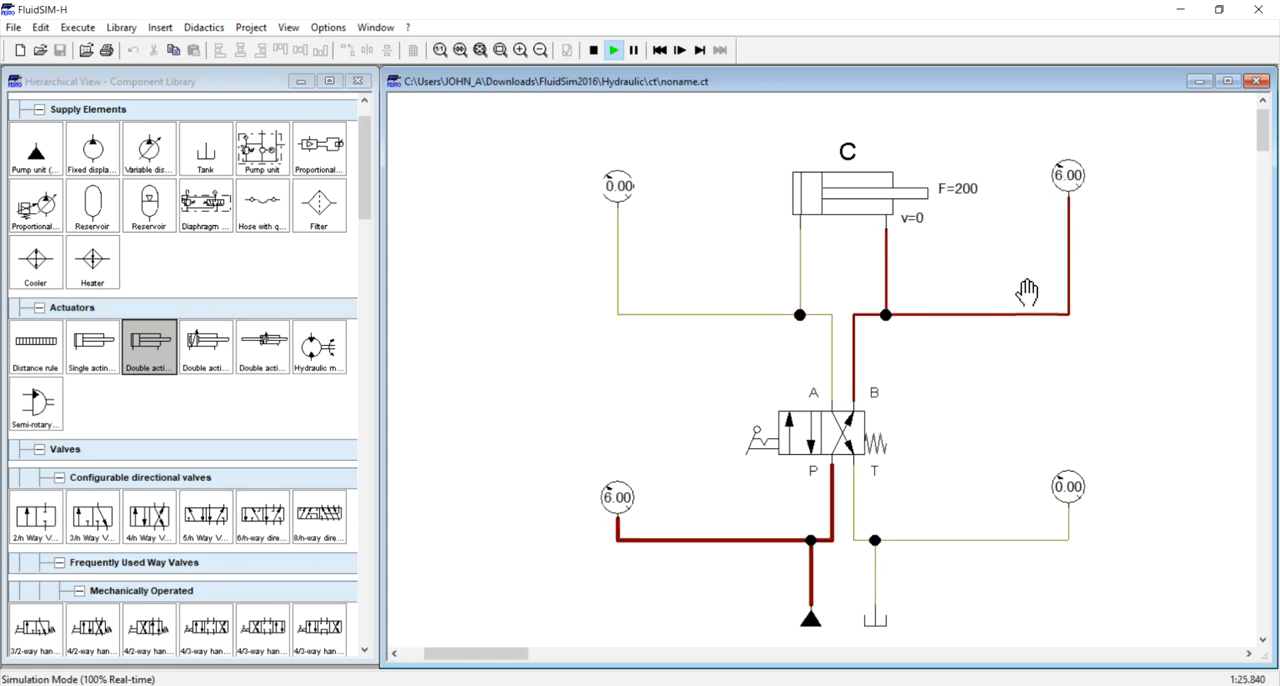
{"action": "left_click", "coordinate": [862, 430]}
{"action": "left_click", "coordinate": [870, 430]}
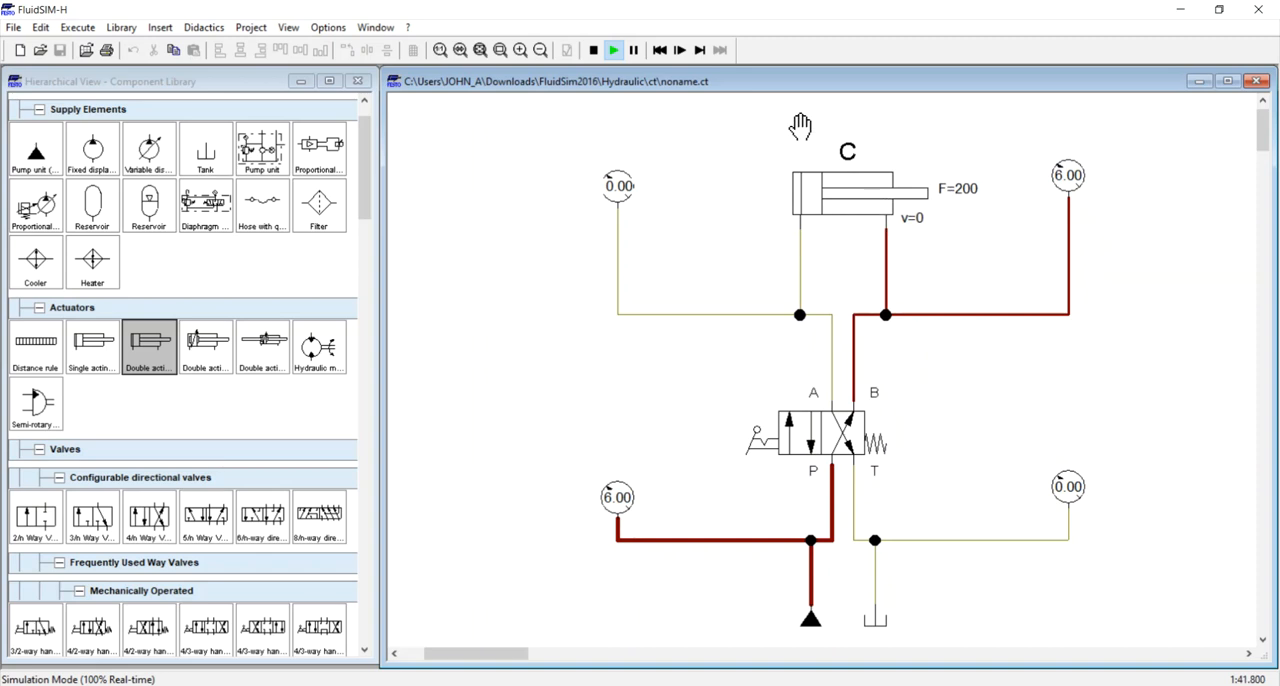
{"action": "left_click", "coordinate": [593, 50]}
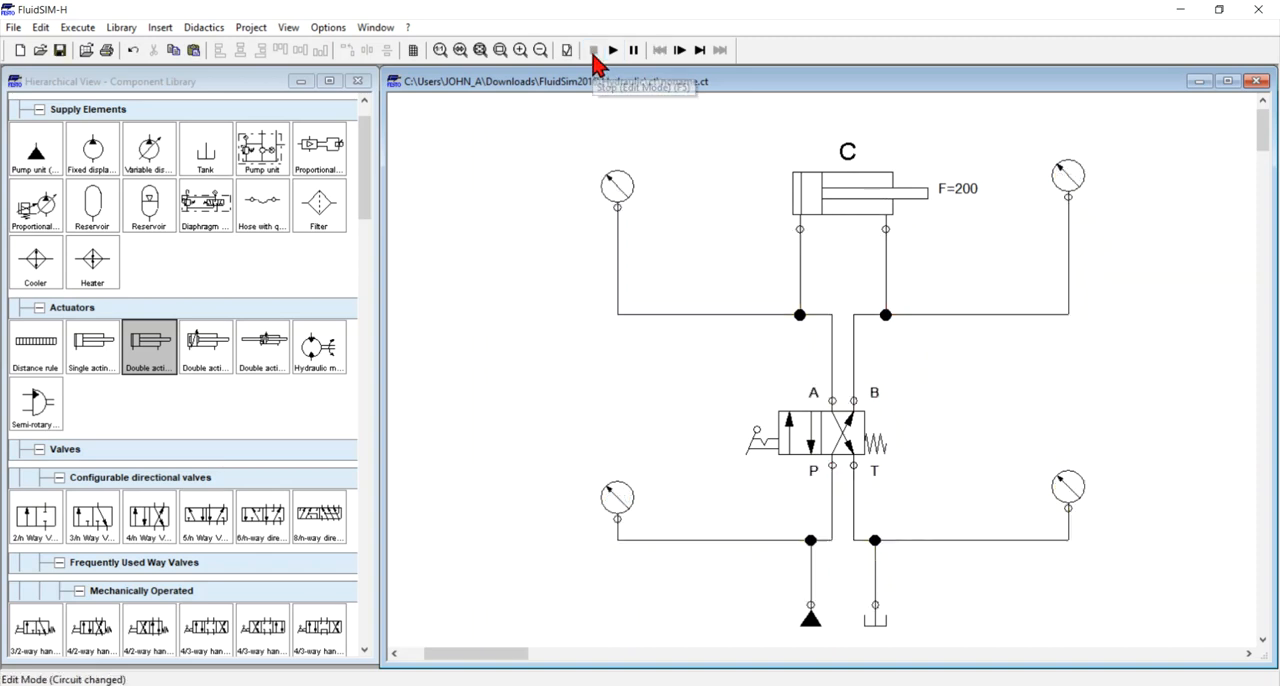
Set cylinder C's constant force to -200 N in its force profile
{"action": "left_click", "coordinate": [845, 203]}
{"action": "double_click", "coordinate": [845, 203]}
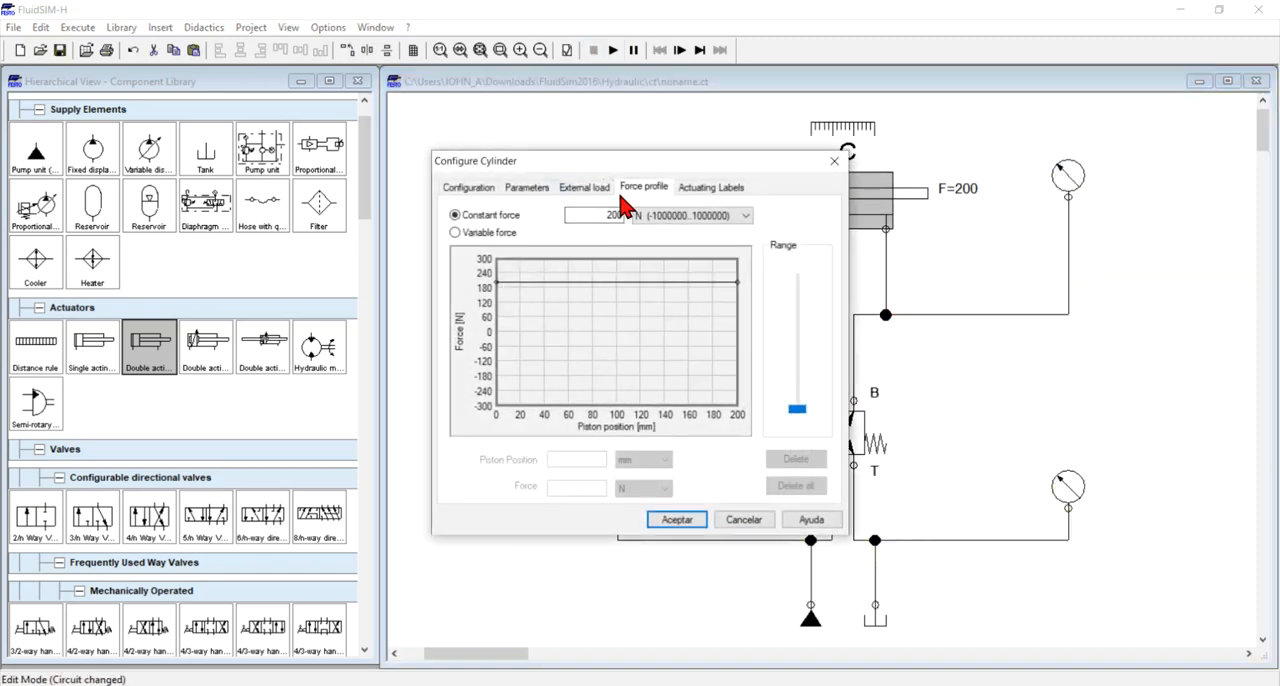
{"action": "left_click", "coordinate": [604, 213]}
{"action": "type", "text": "-"}
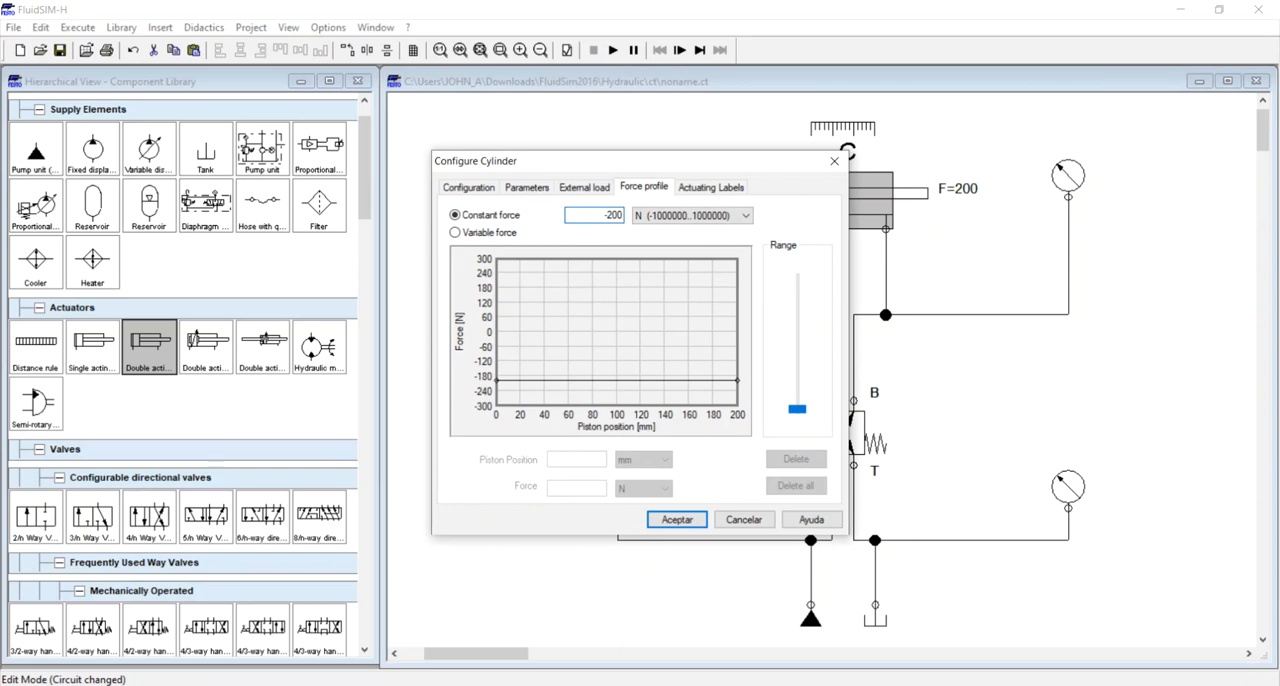
{"action": "left_click", "coordinate": [683, 522]}
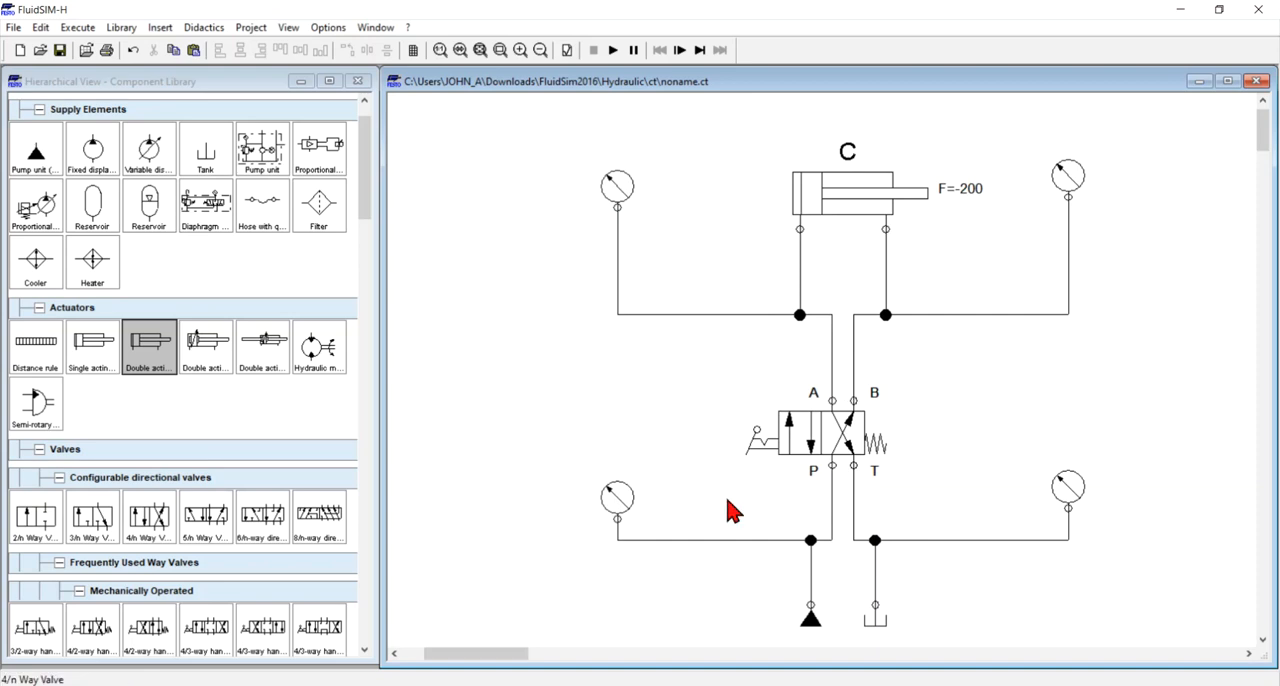
Simulate the circuit with the -200 N force and shift the directional valve to extend and retract cylinder C
{"action": "left_click", "coordinate": [613, 50]}
{"action": "left_click", "coordinate": [583, 379]}
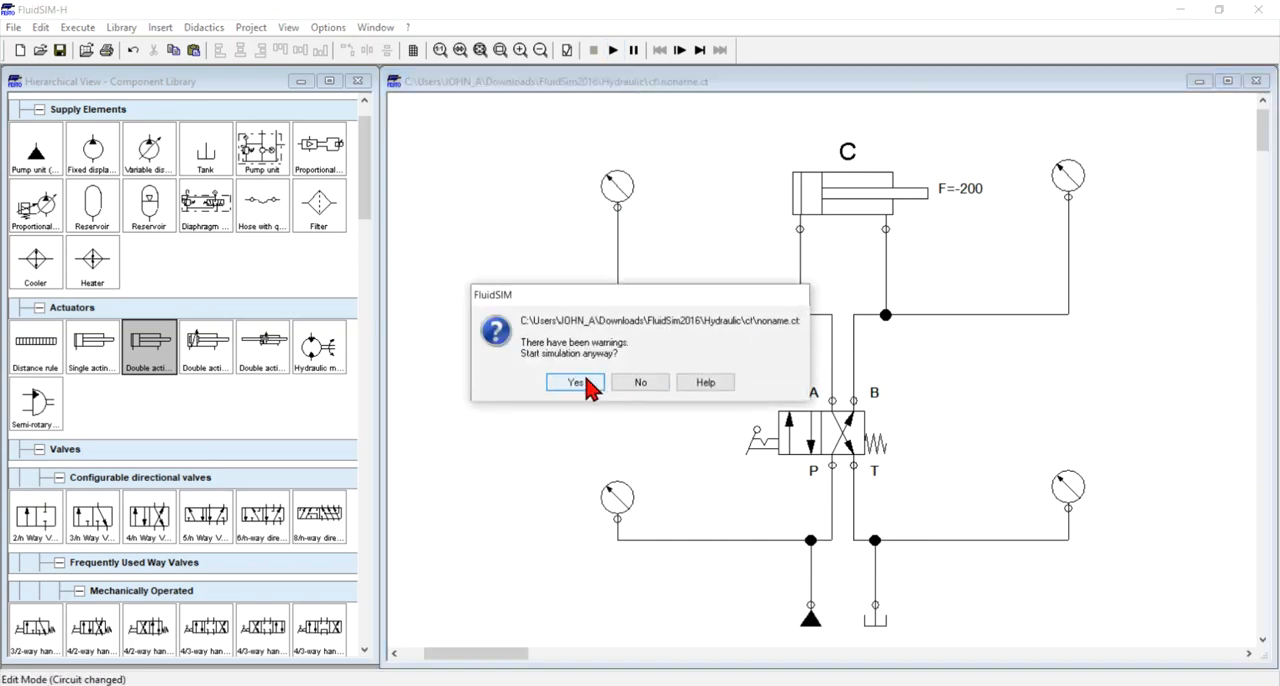
{"action": "left_click", "coordinate": [576, 381]}
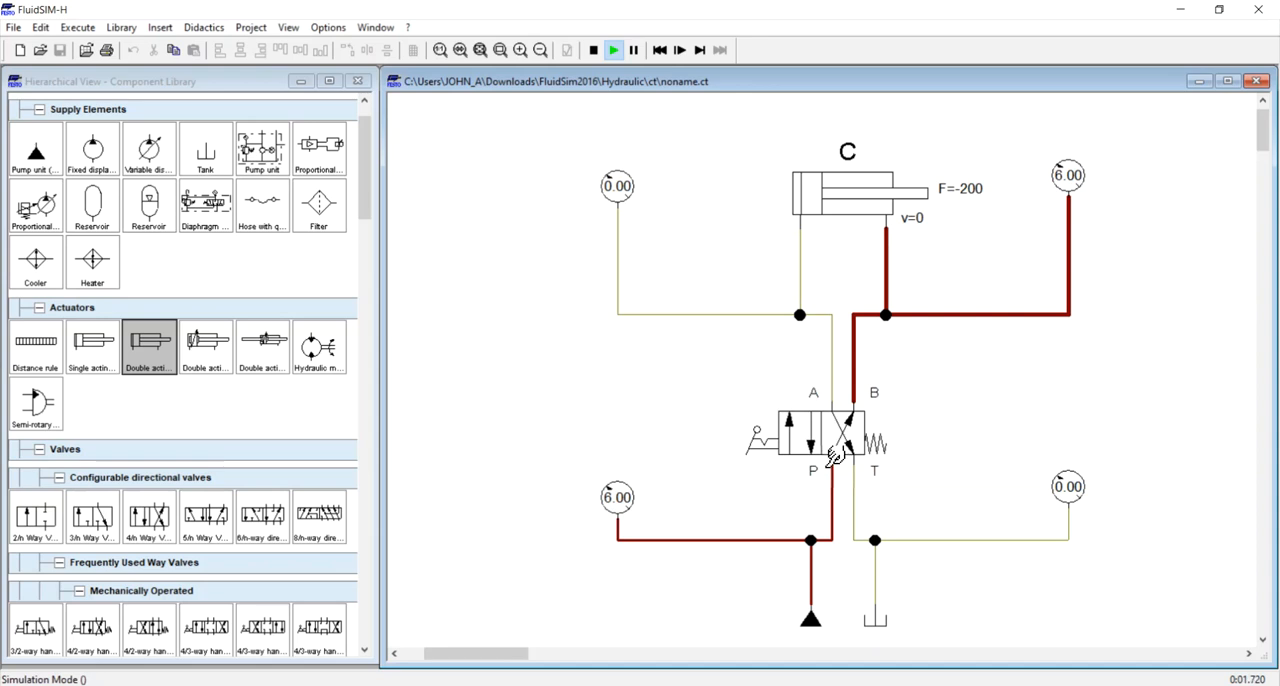
{"action": "left_click", "coordinate": [815, 395]}
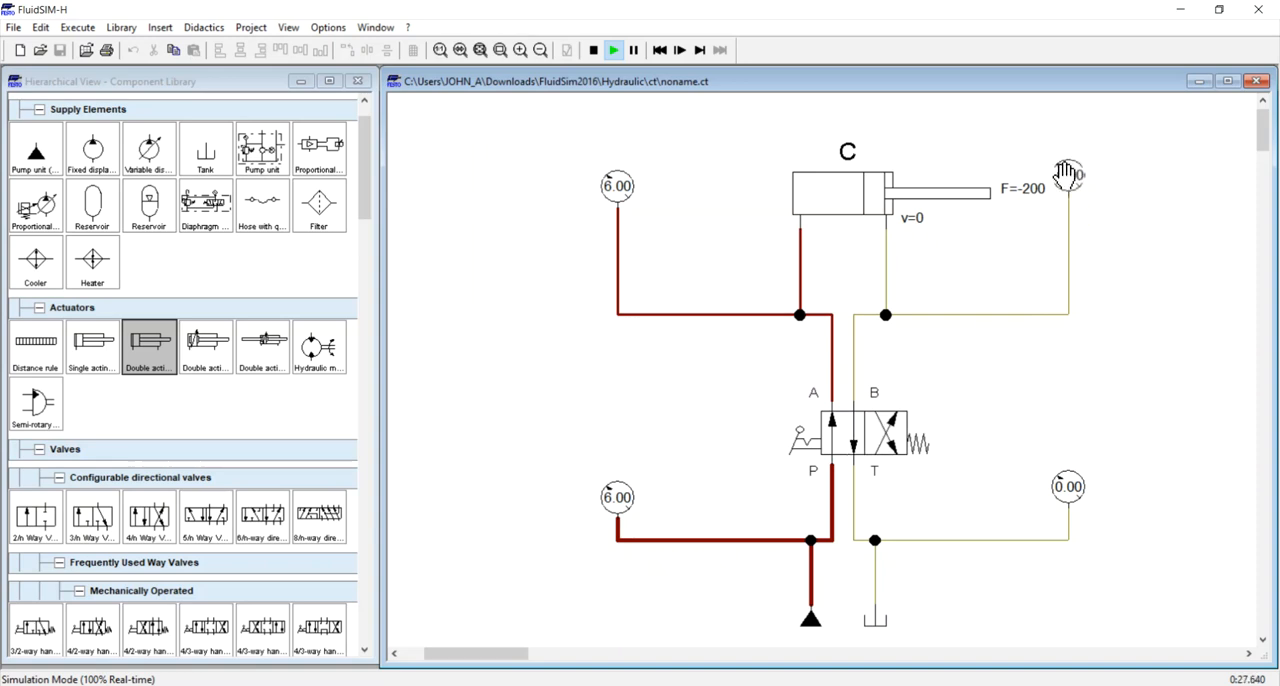
{"action": "left_click", "coordinate": [871, 434]}
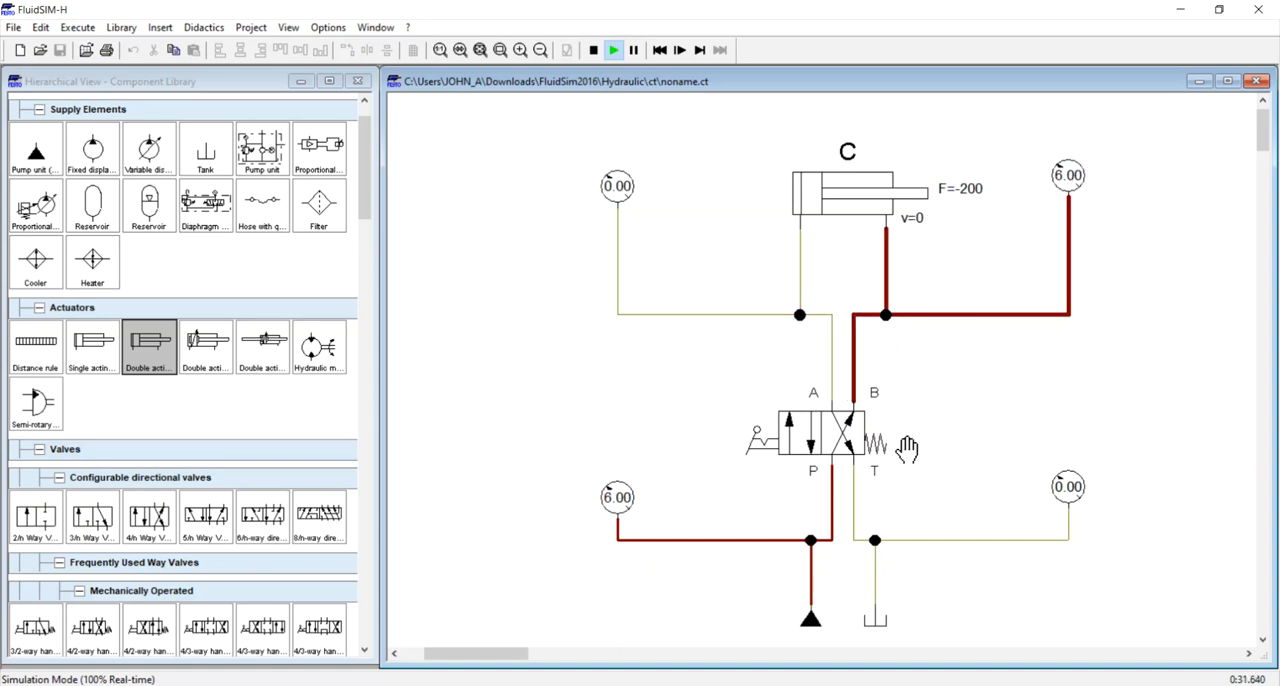
Cycle cylinder C once more to read its return pressure, and stop the simulation to compare with the calculation in 1111.pdf
{"action": "left_click", "coordinate": [835, 432]}
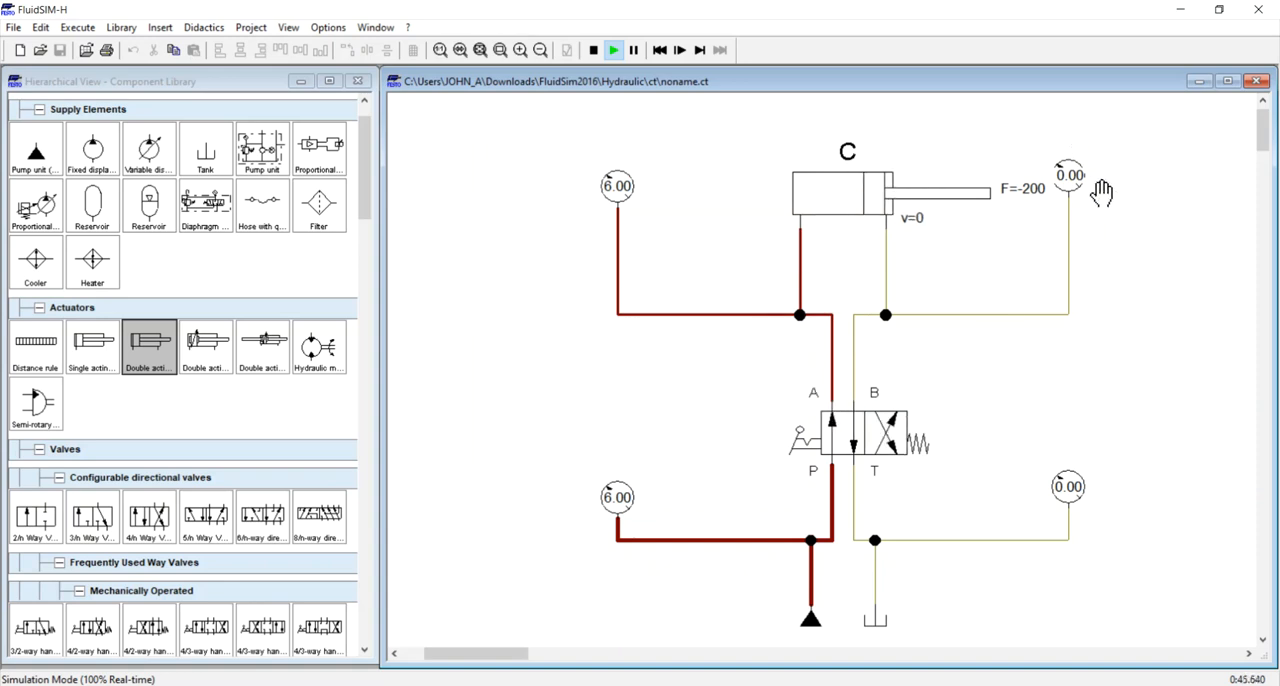
{"action": "left_click", "coordinate": [882, 428]}
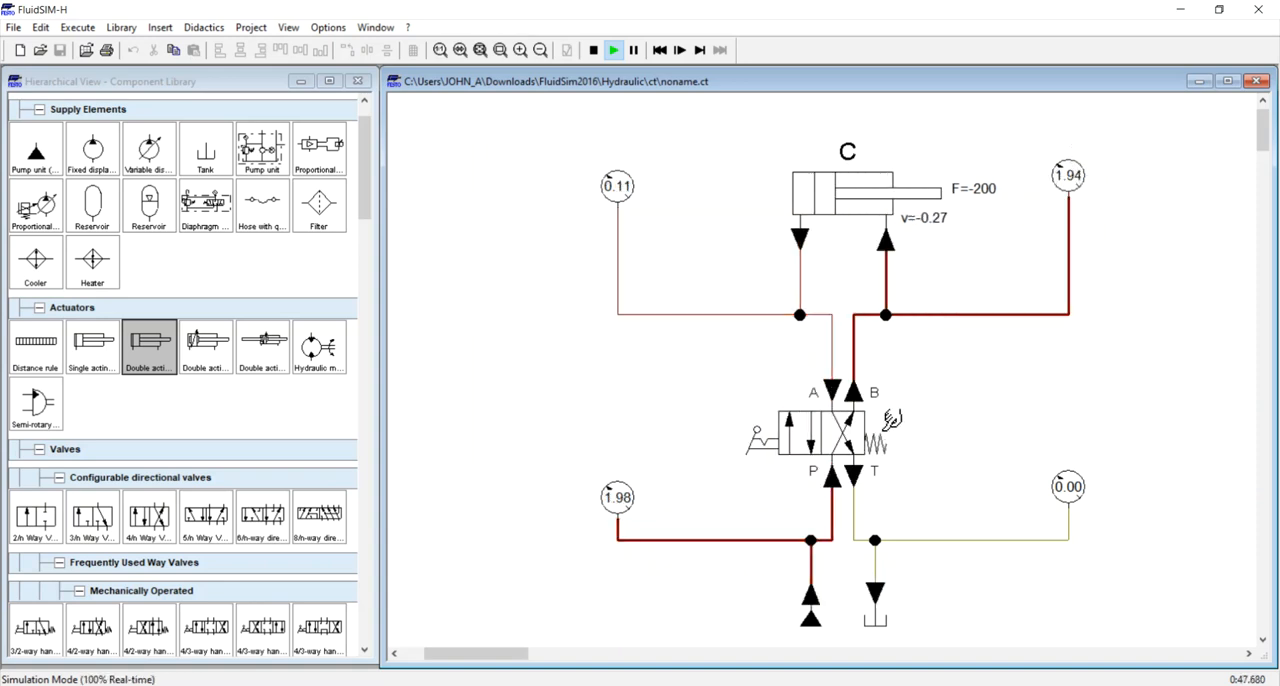
{"action": "left_click", "coordinate": [594, 51]}
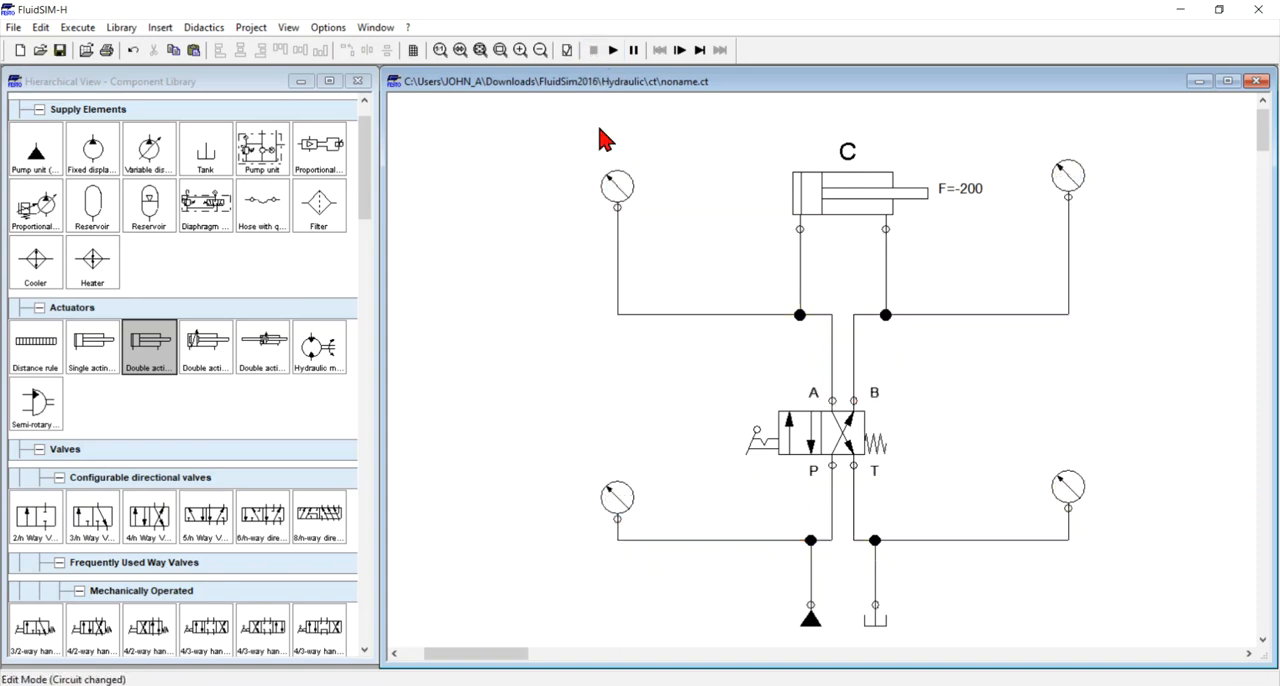
{"action": "key", "text": "alt+Tab"}
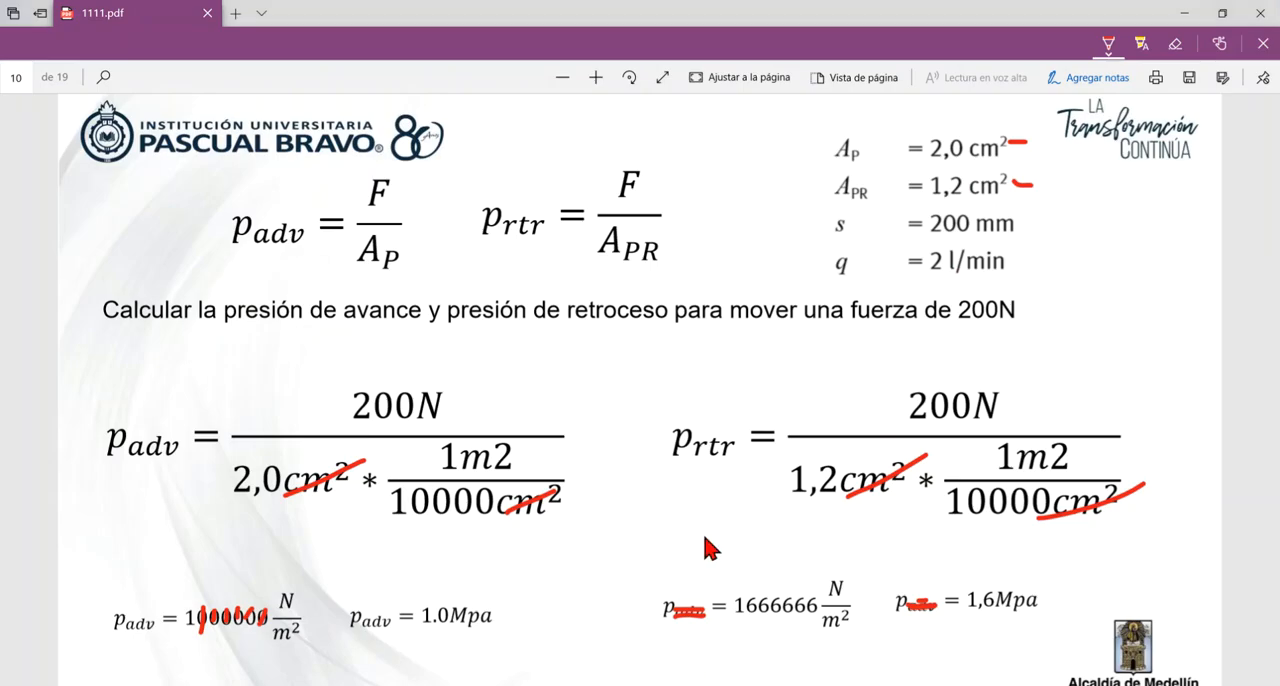